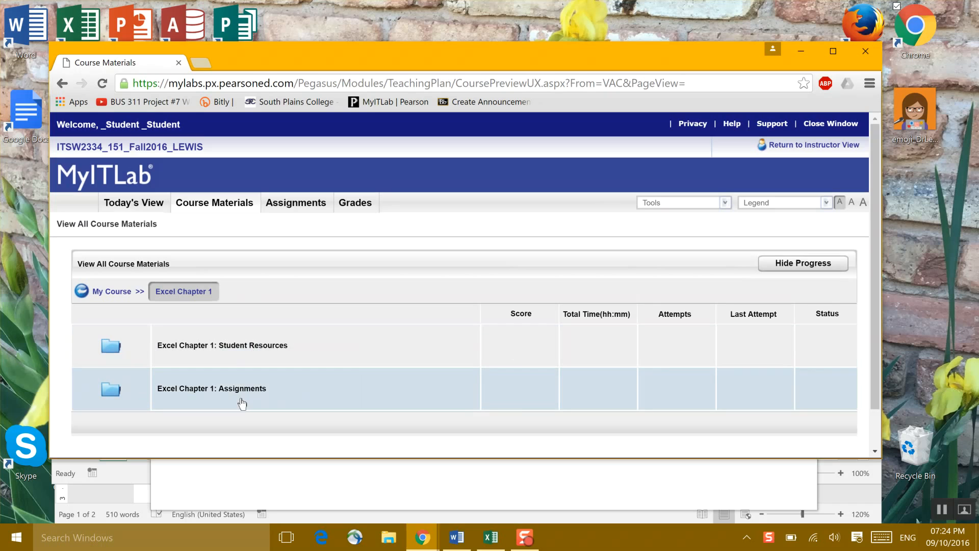
Open the Excel Chapter 1 Grader Project from the chapter's Assignments folder and start Assessment 1.
left_click(241, 400)
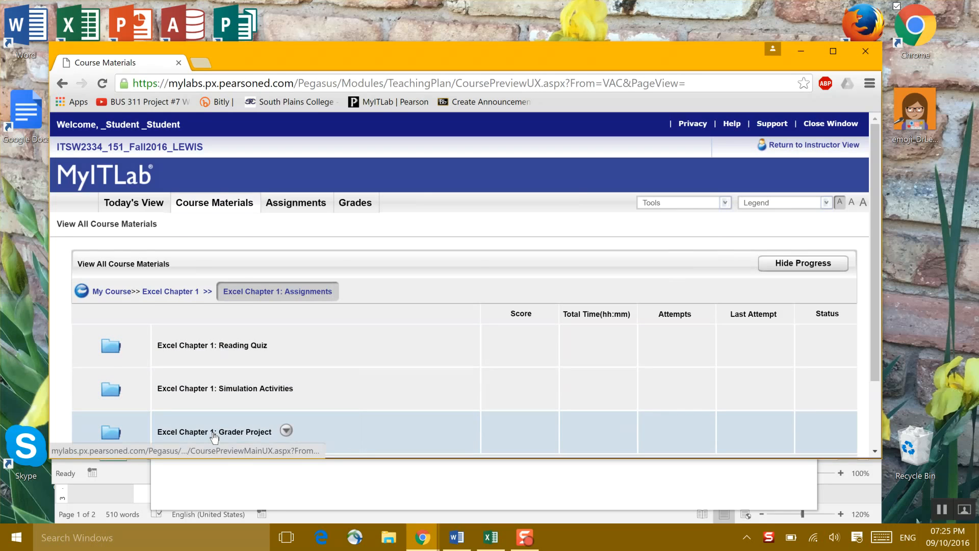
left_click(212, 431)
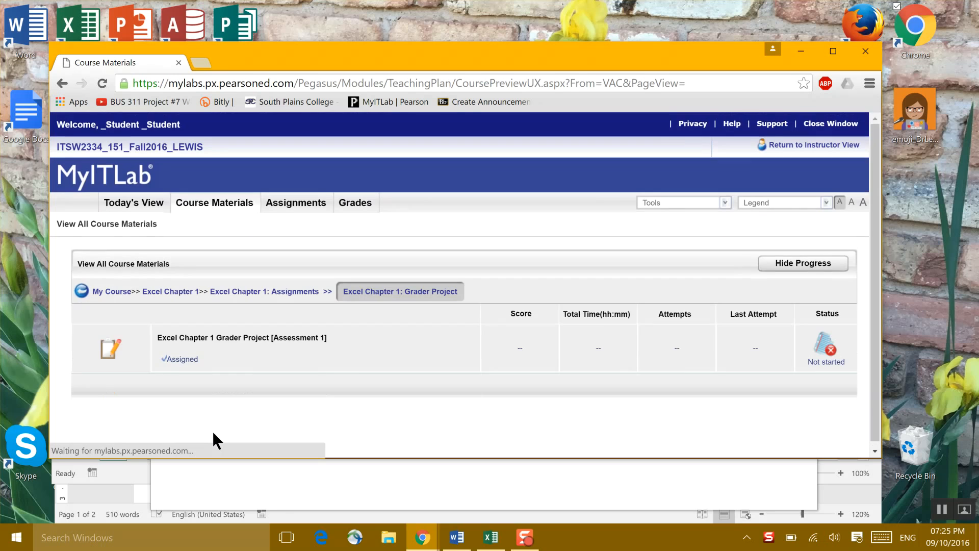
left_click(236, 341)
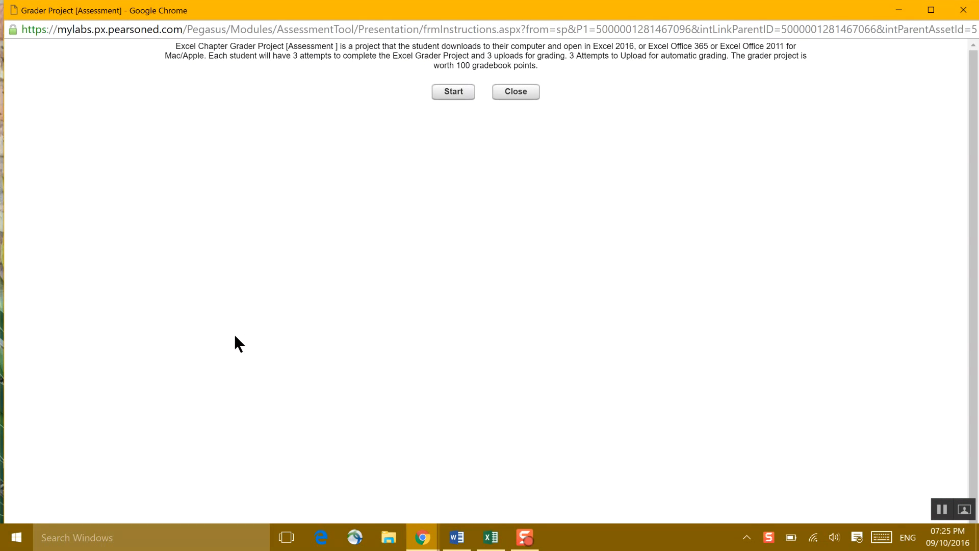
left_click(453, 89)
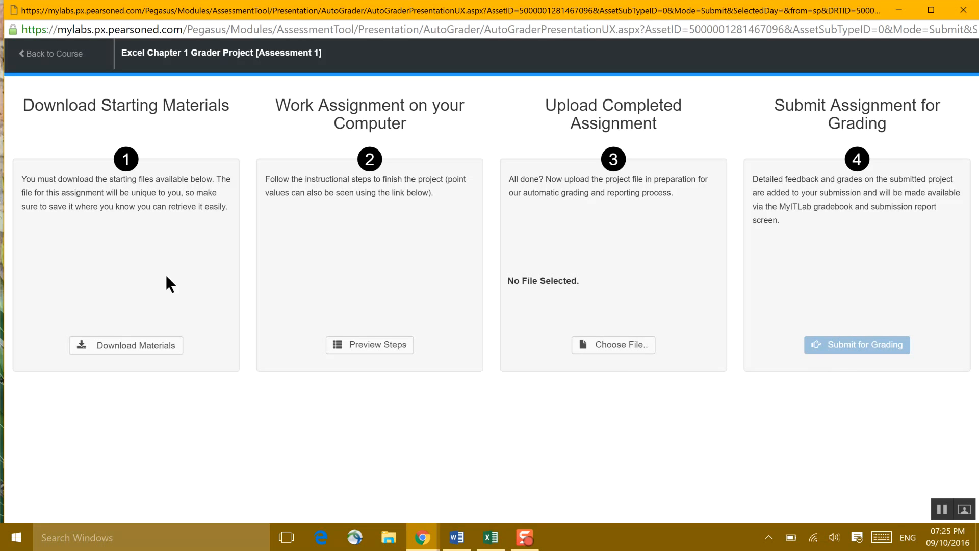
View the project's downloadable starting materials, and close the grader project and remaining course browser windows.
left_click(145, 345)
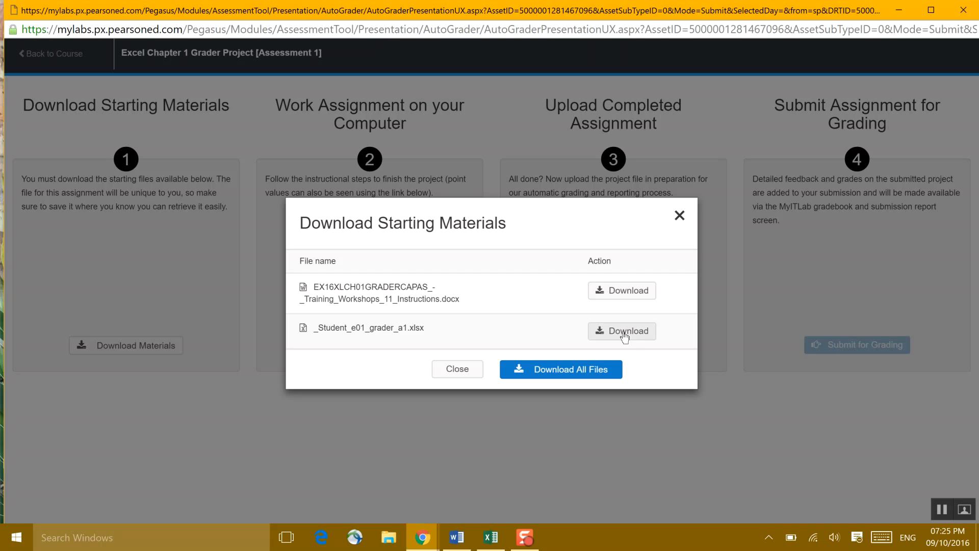
left_click(680, 215)
left_click(964, 9)
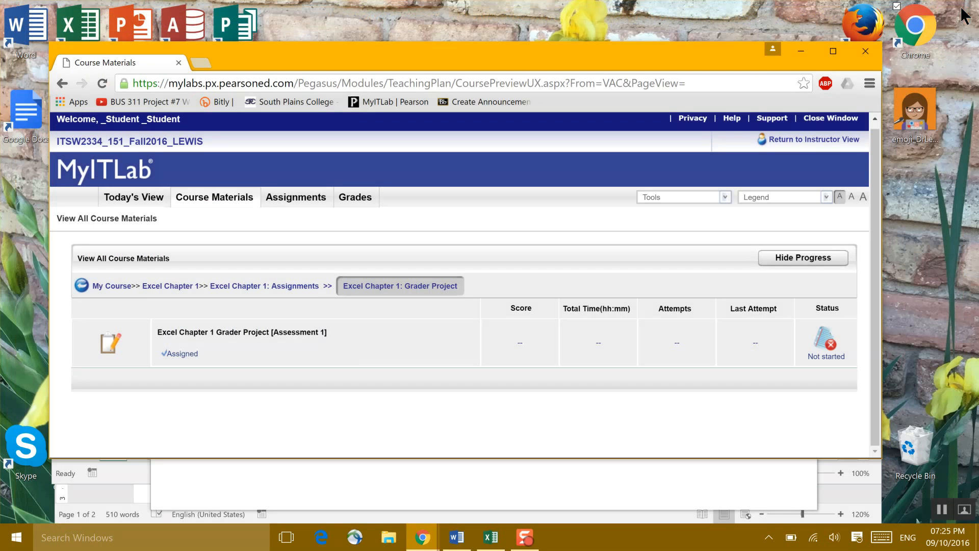
left_click(865, 55)
left_click(799, 148)
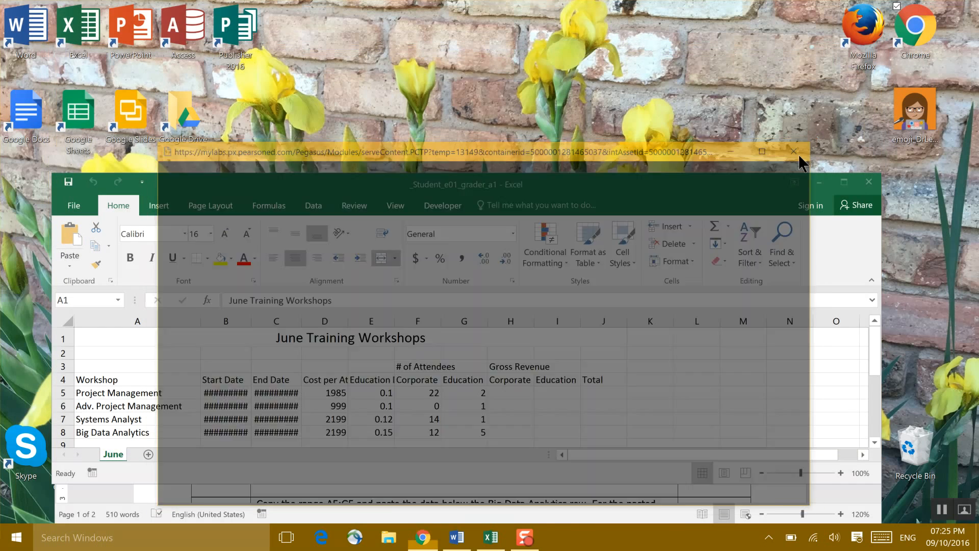
Save a copy of the grader workbook in the Excel Chapter 1 folder, replacing _Student in the file name with the student's last name.
left_click(666, 492)
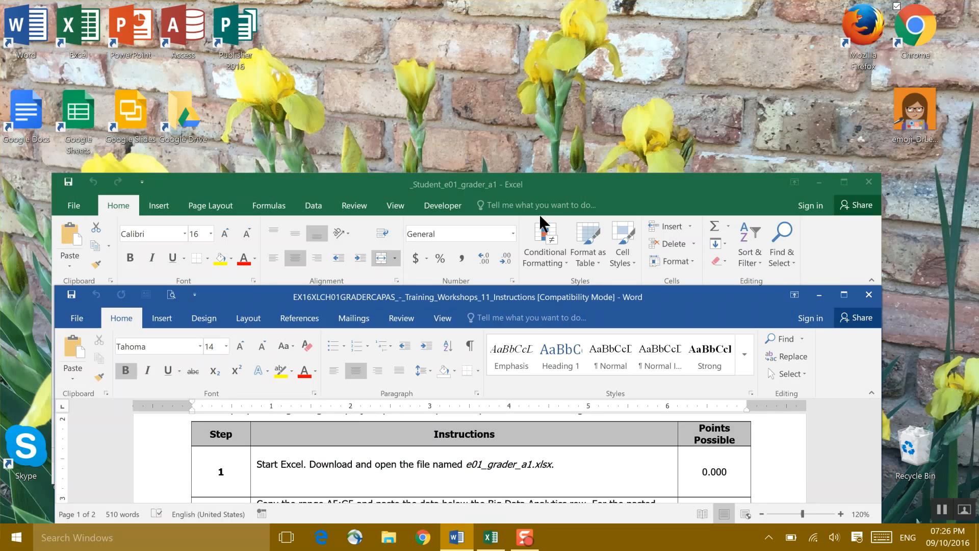
left_click(551, 185)
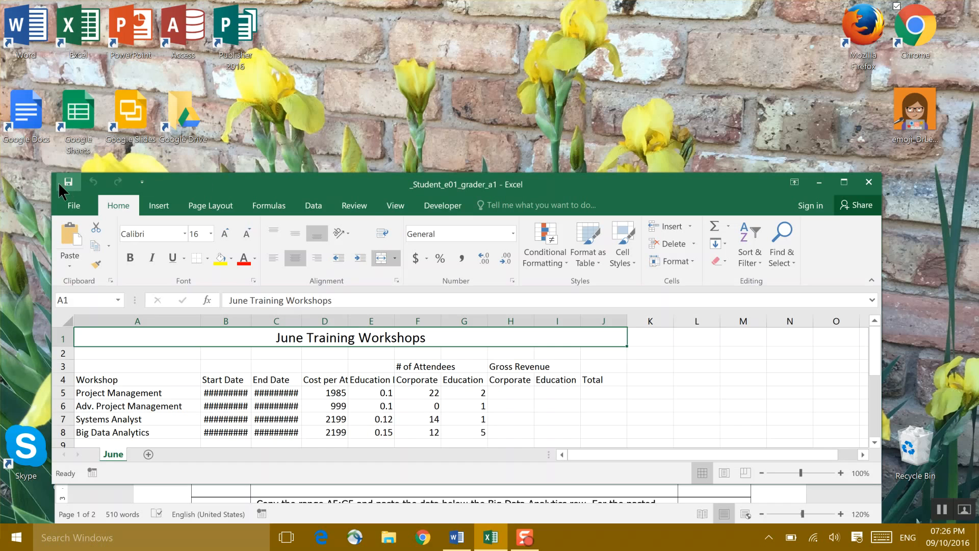
left_click(71, 205)
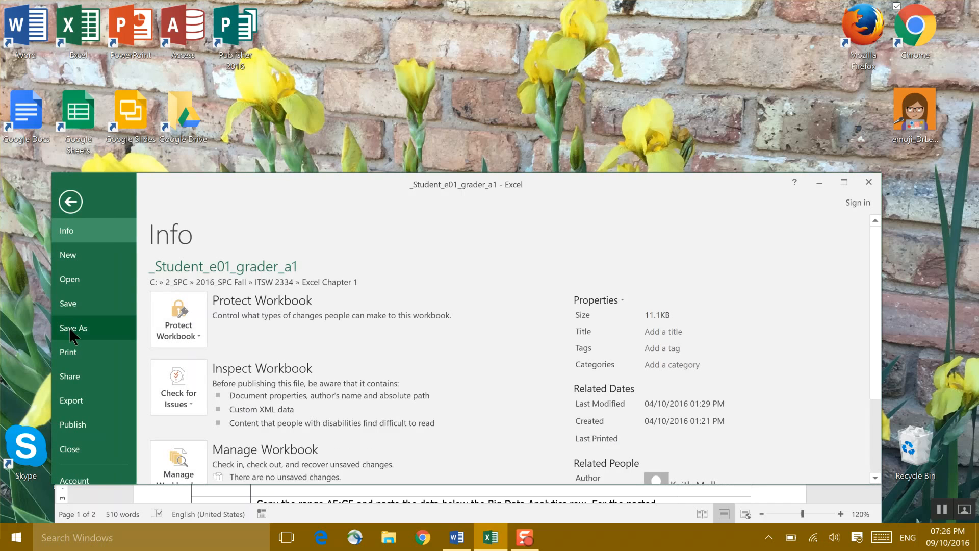
left_click(69, 329)
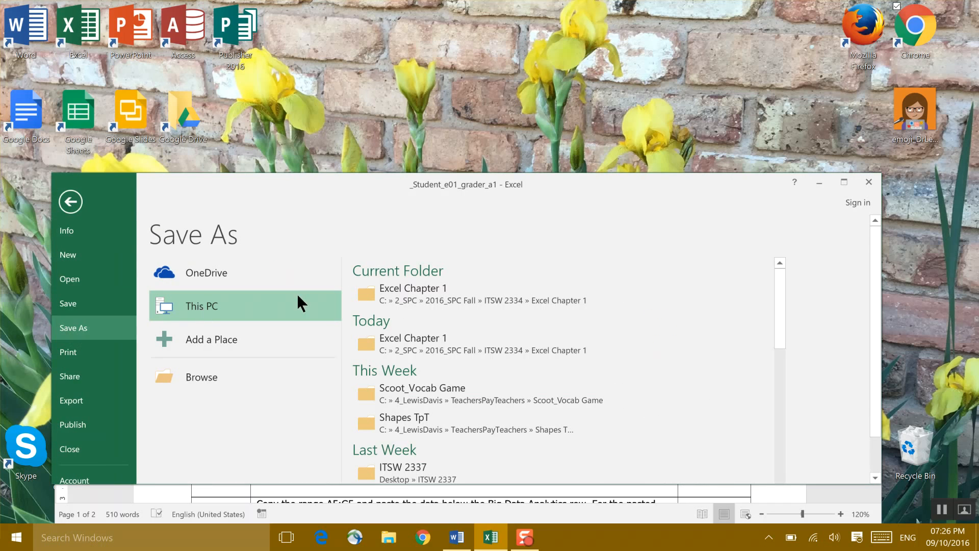
left_click(413, 301)
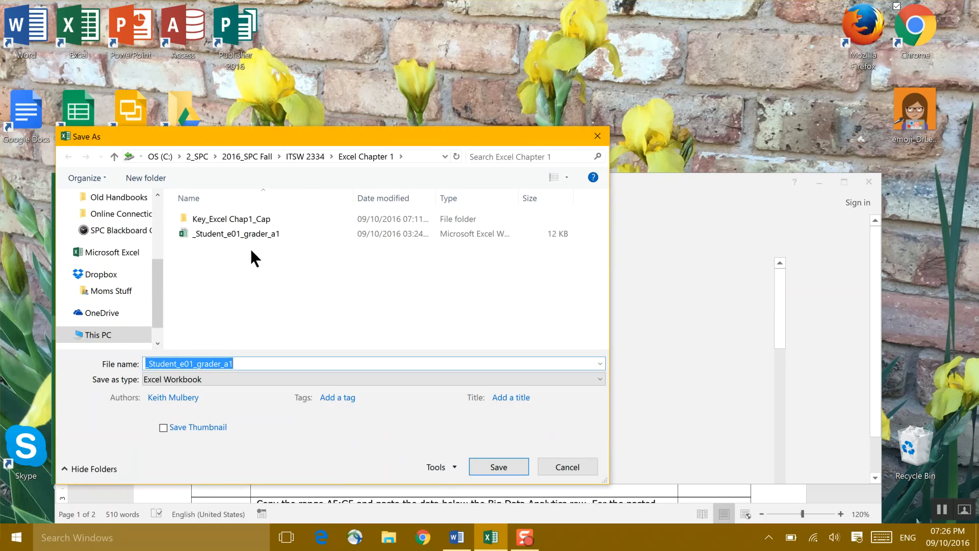
left_click(176, 364)
left_click_drag(176, 365, 132, 361)
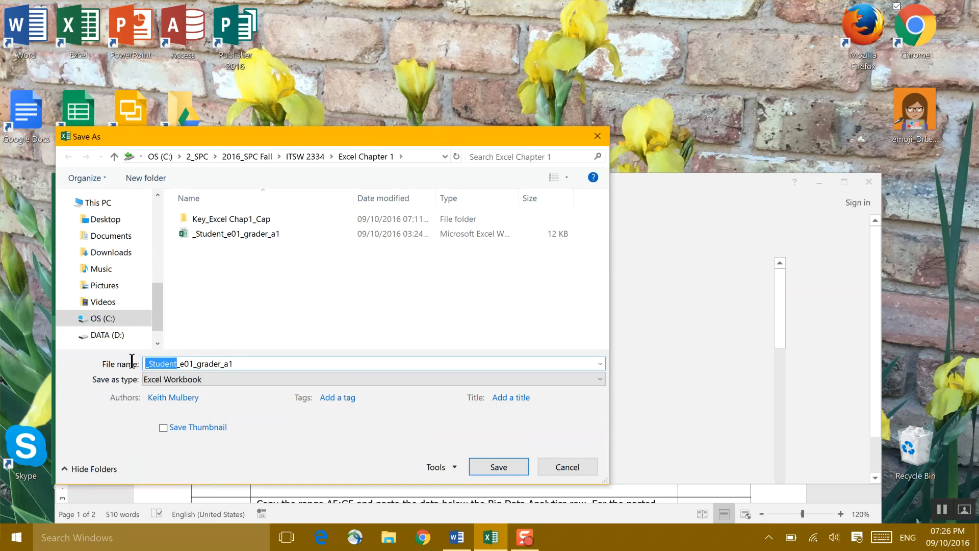
type("LEWIS")
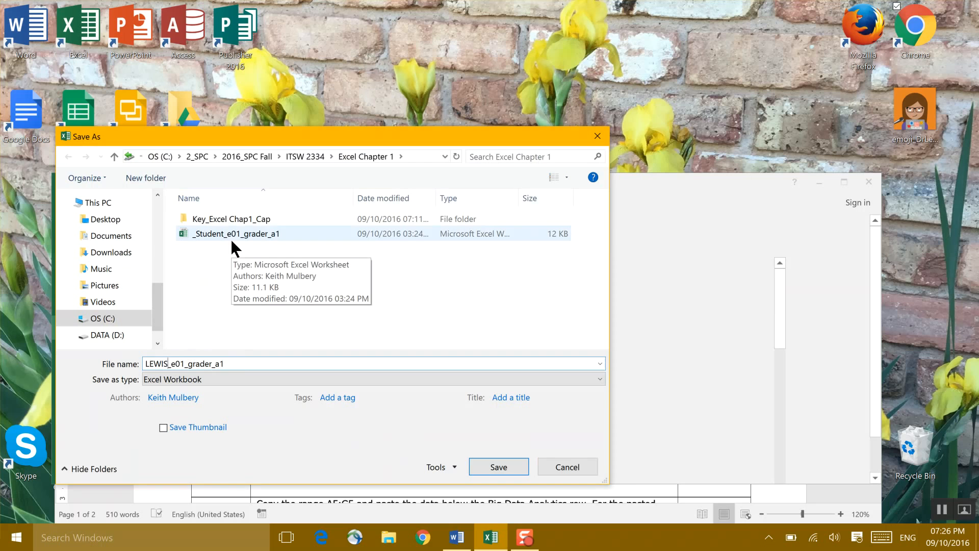
left_click(494, 467)
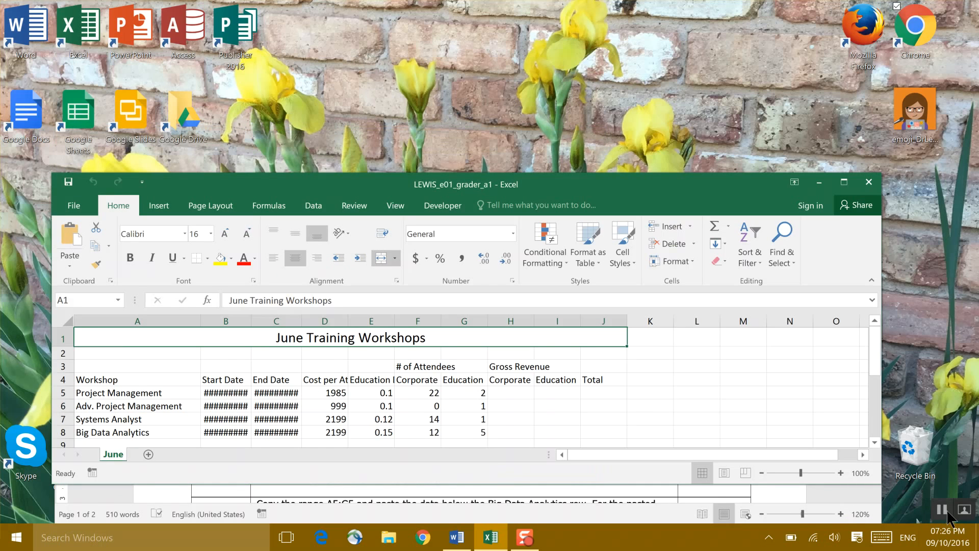
left_click(715, 490)
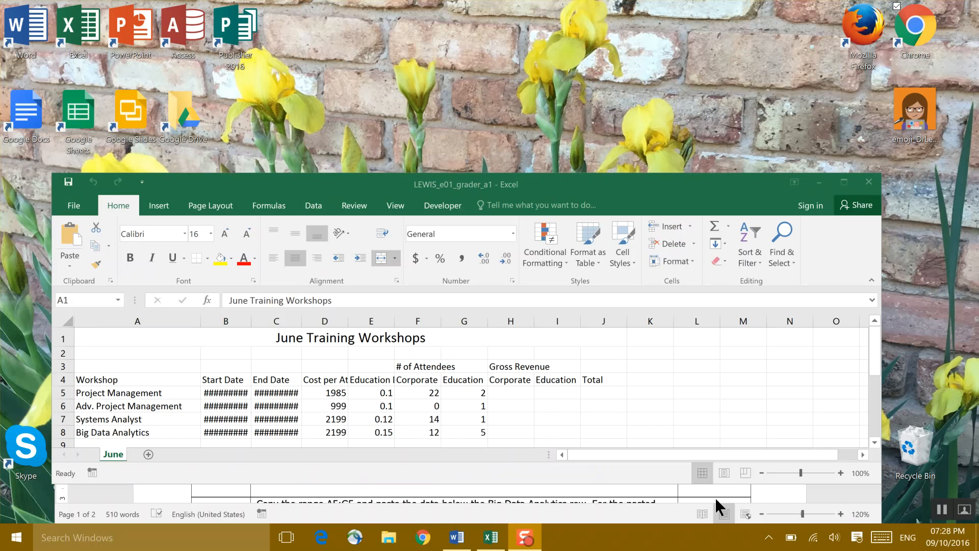
left_click(942, 510)
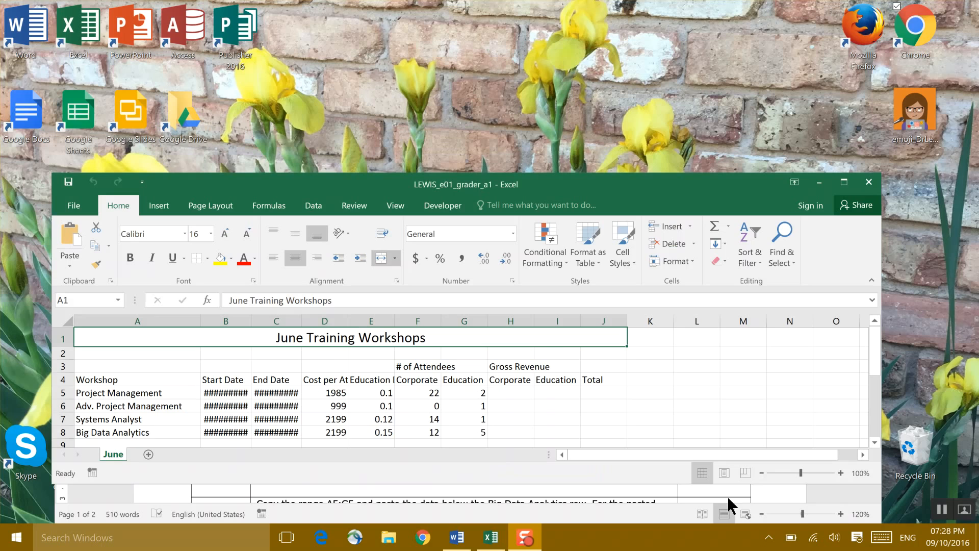
left_click(375, 167)
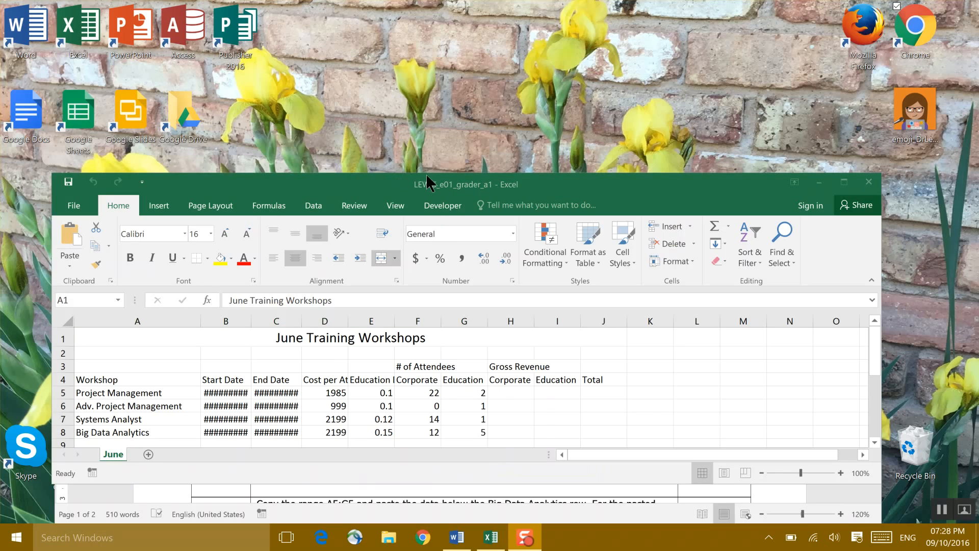
Read step 2 of the Word instructions, and copy the workshop range A5:G8 in the Excel workbook.
left_click(550, 488)
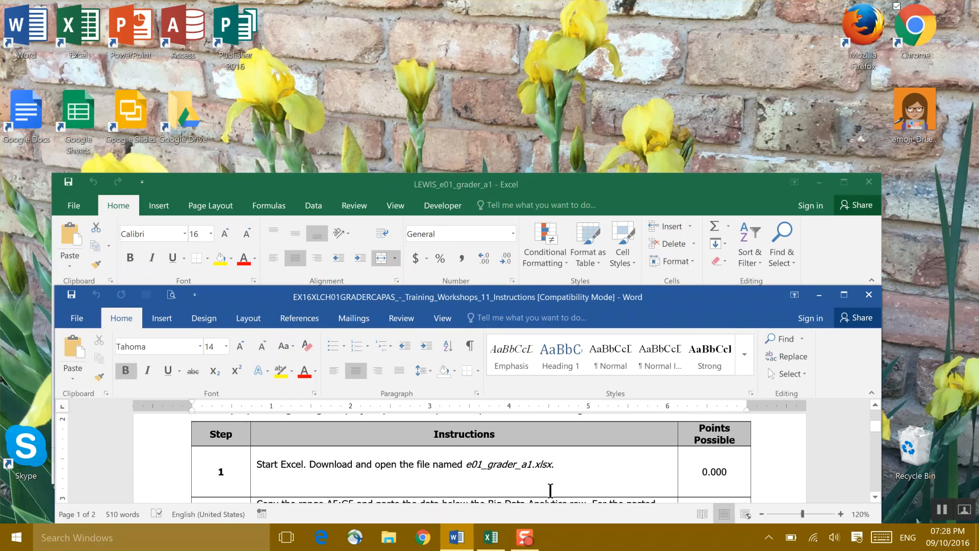
scroll(879, 499, "down", 2)
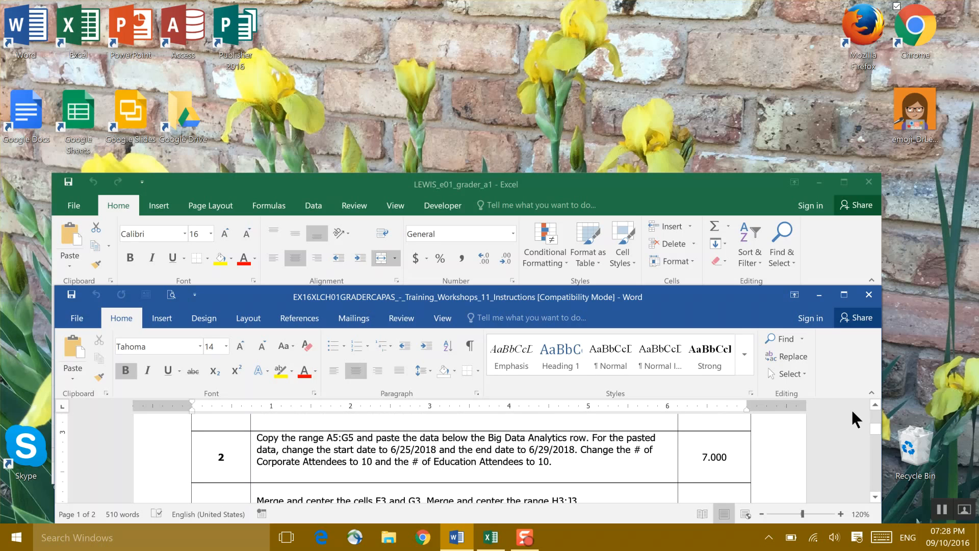
left_click(669, 206)
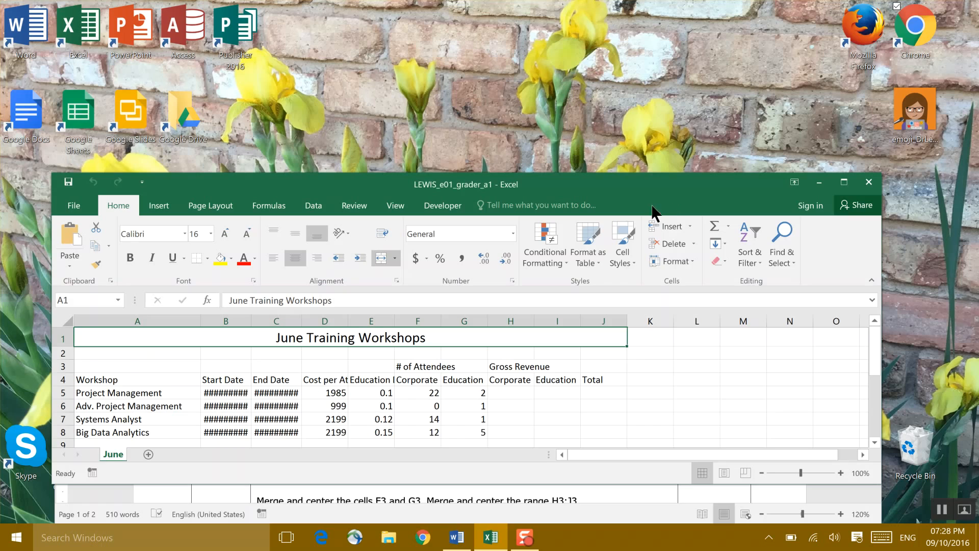
left_click(137, 393)
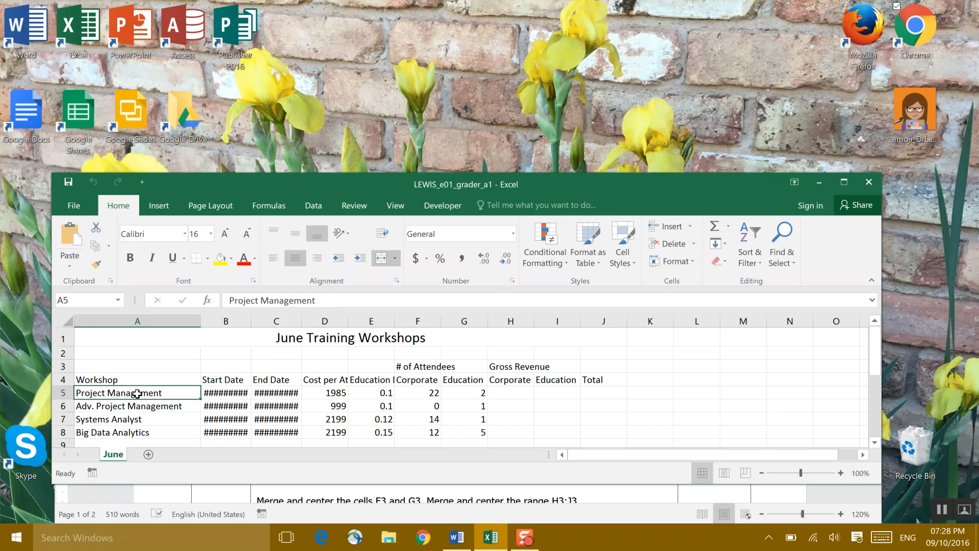
left_click_drag(142, 394, 465, 434)
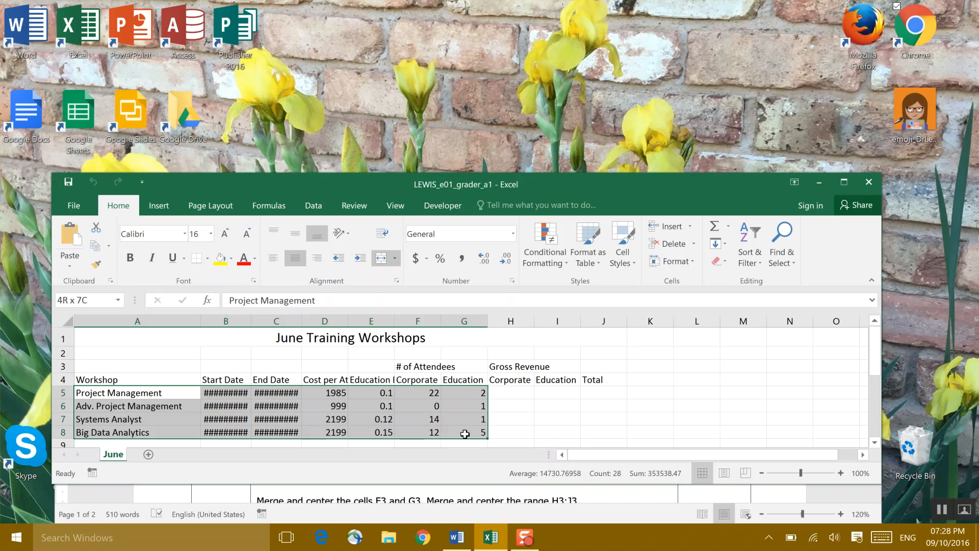
left_click_drag(464, 434, 465, 434)
key("ctrl+c")
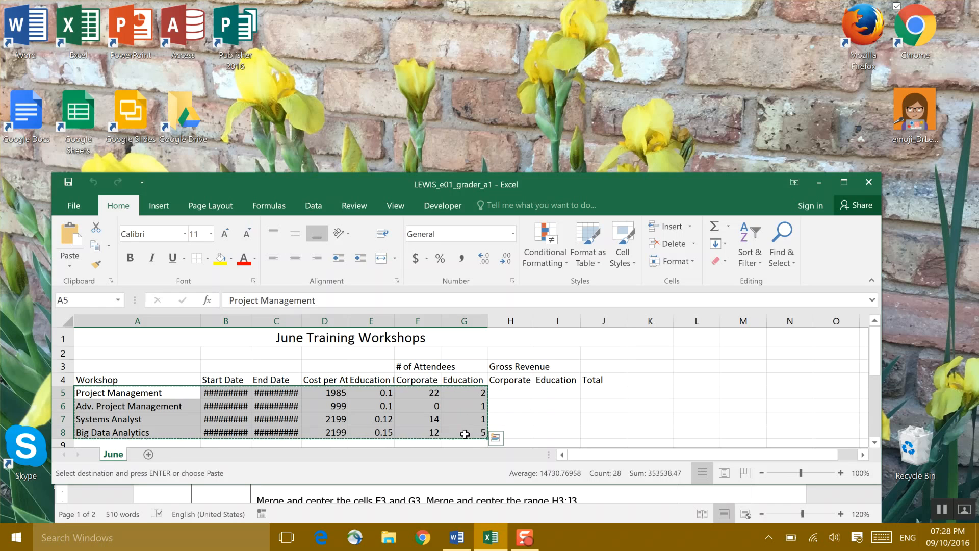
Check in step 2 of the Word instructions where the copied data belongs, and return to the Excel workbook.
left_click(463, 498)
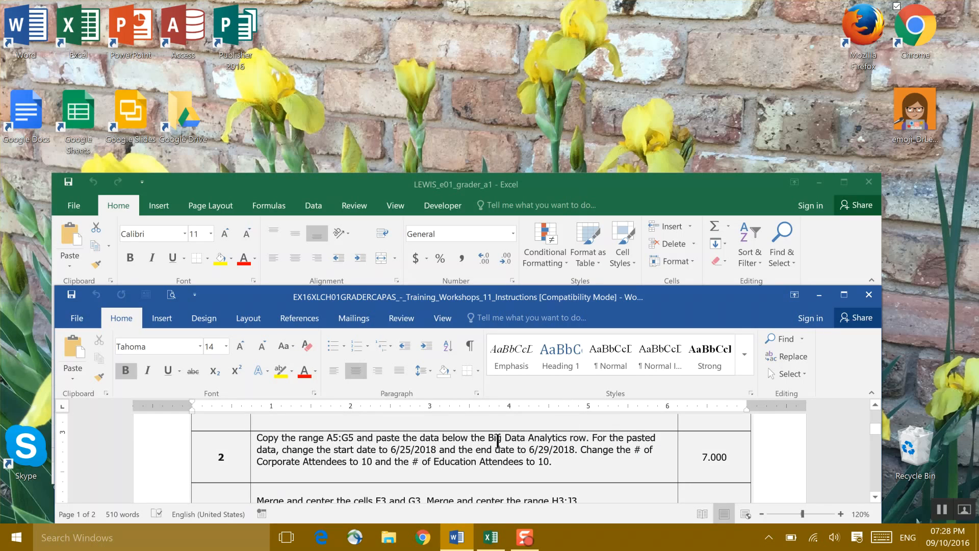
left_click_drag(375, 438, 593, 437)
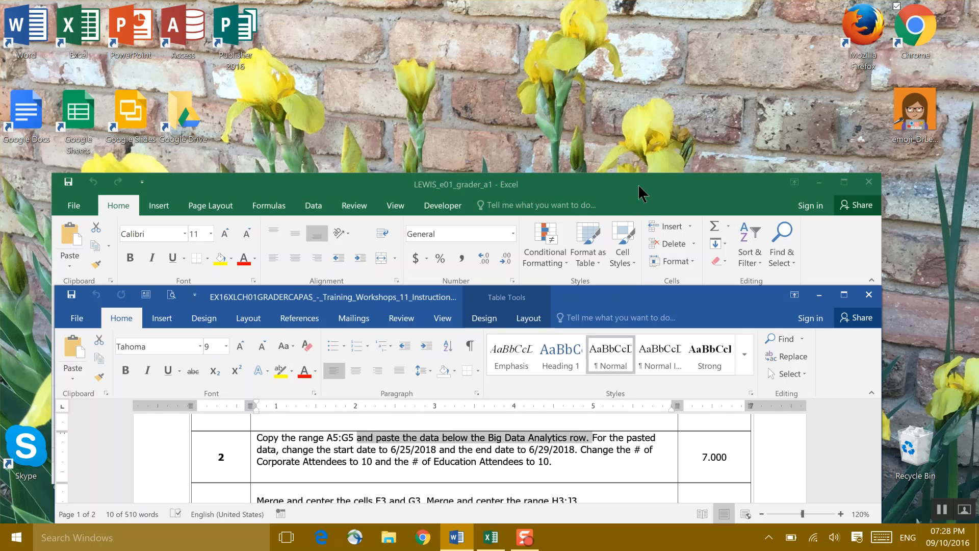
left_click(638, 185)
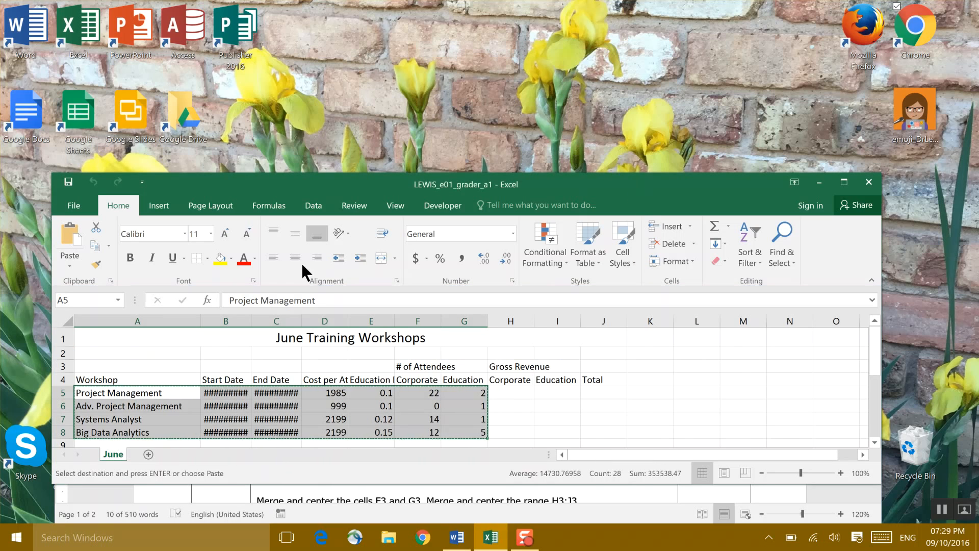
Move and enlarge the Excel window above the Word instructions, and paste the copied workshop rows starting at cell A9.
left_click_drag(469, 178, 472, 30)
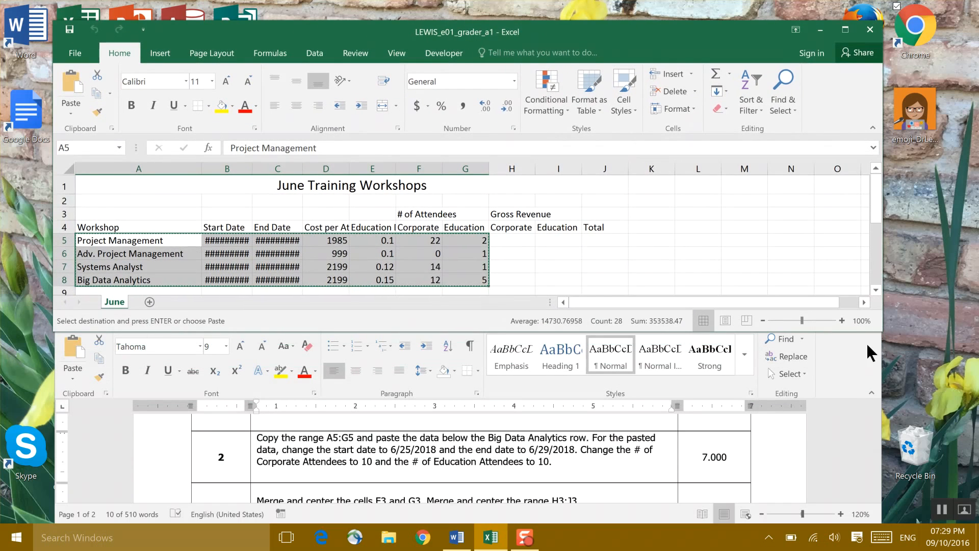
left_click_drag(879, 332, 886, 424)
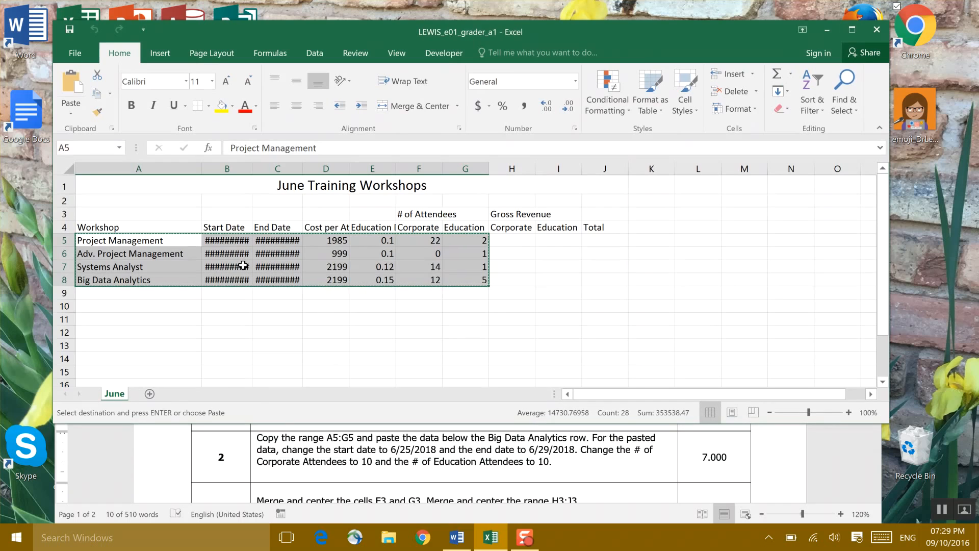
left_click(132, 295)
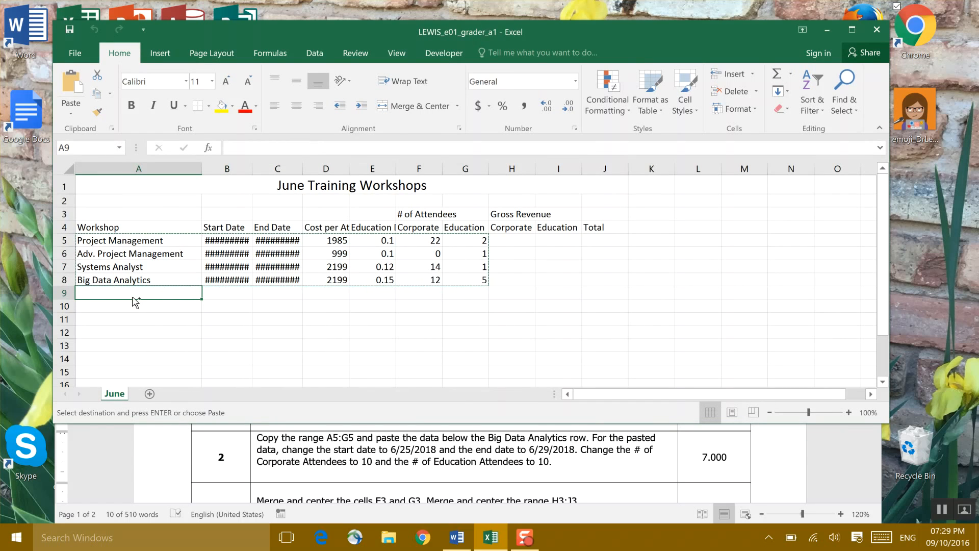
key("ctrl+v")
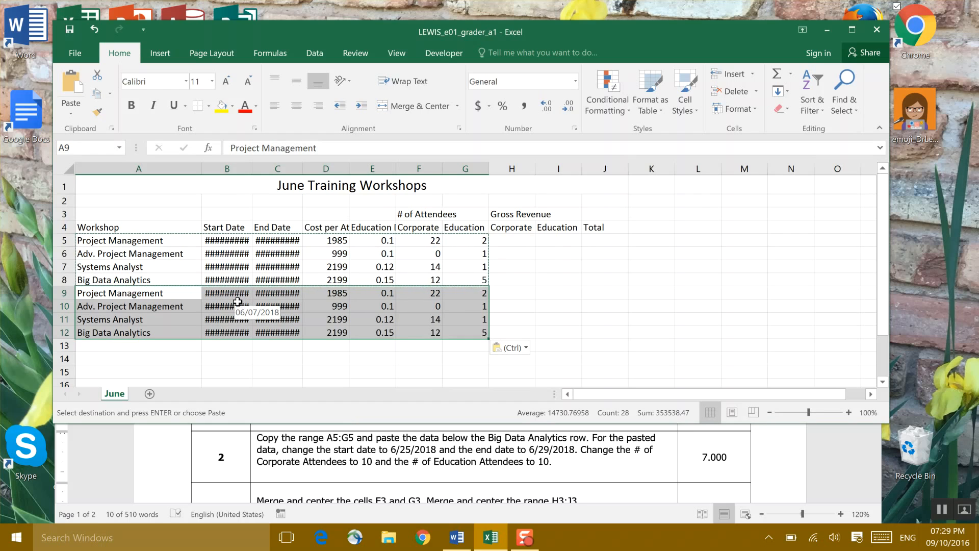
Widen the Start Date and End Date columns to show full dates, and save the workbook.
double_click(252, 170)
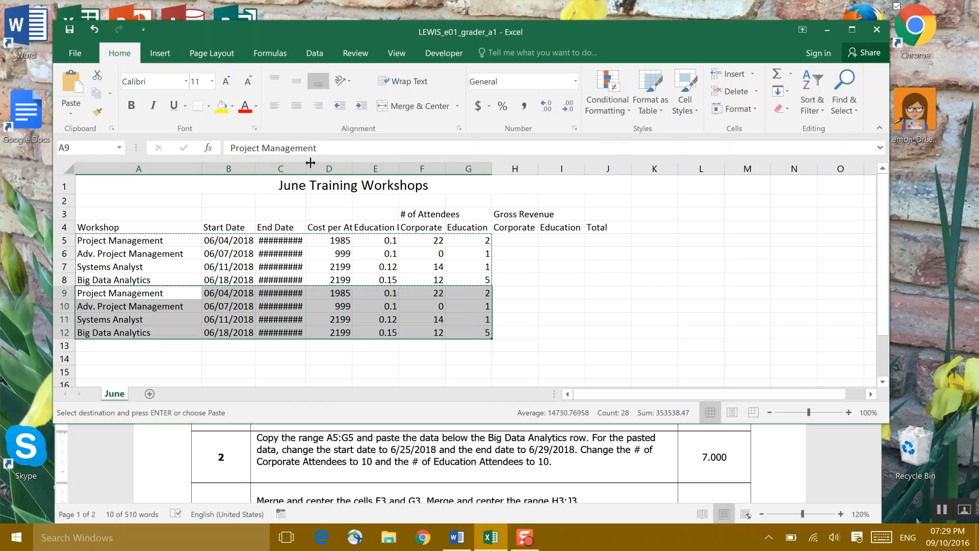
left_click_drag(306, 169, 310, 169)
left_click(71, 31)
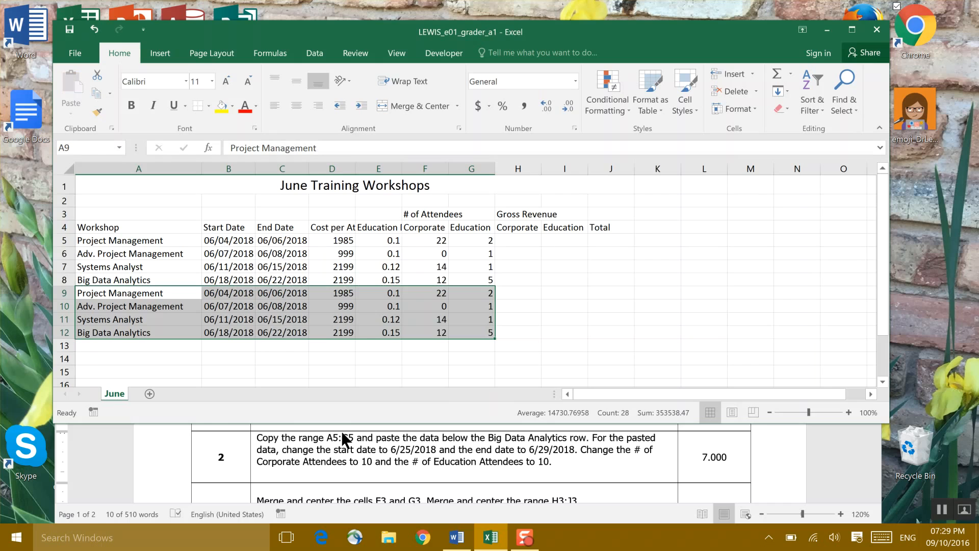
Copy the start date 6/25/2018 from step 2 of the Word instructions, and paste it into cell B9 in Excel.
left_click(369, 452)
left_click_drag(391, 452, 432, 454)
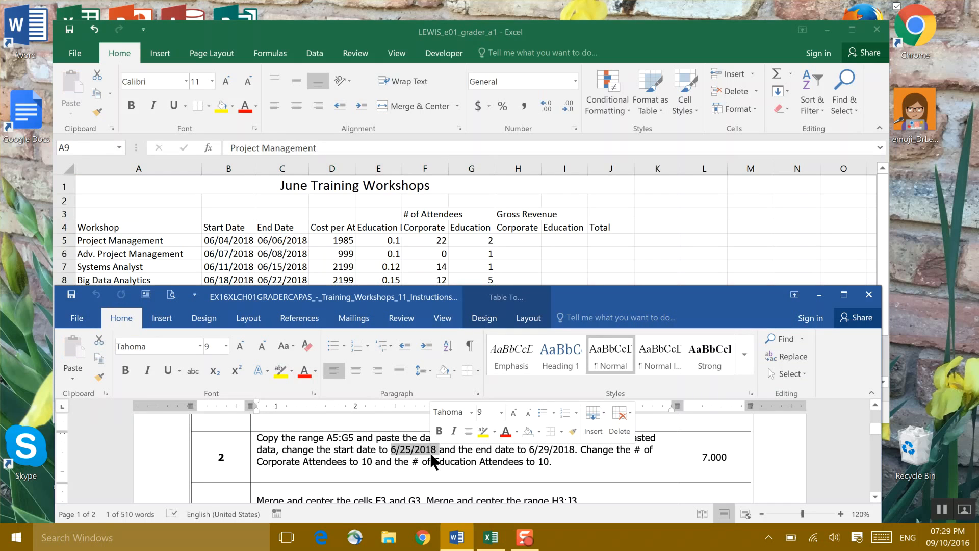
key("ctrl+c")
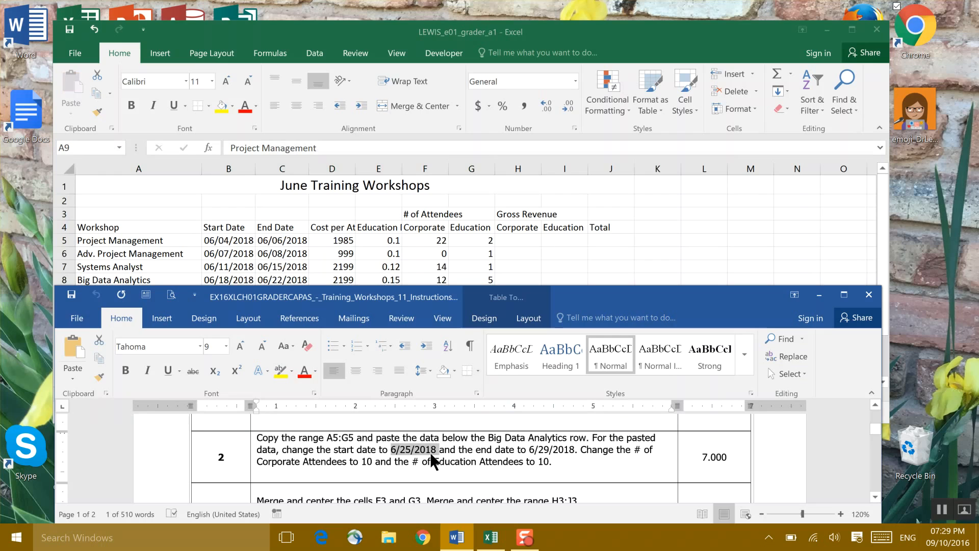
left_click(317, 40)
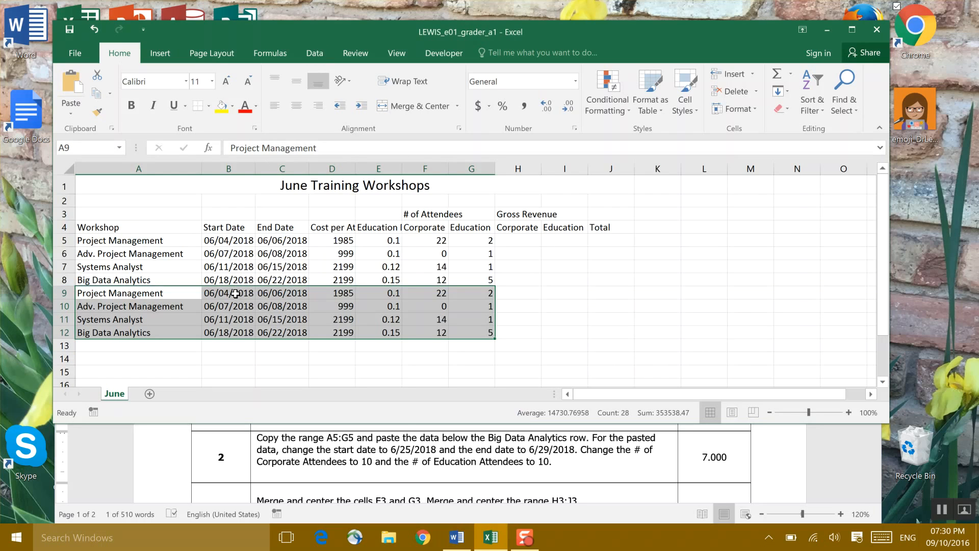
left_click(235, 294)
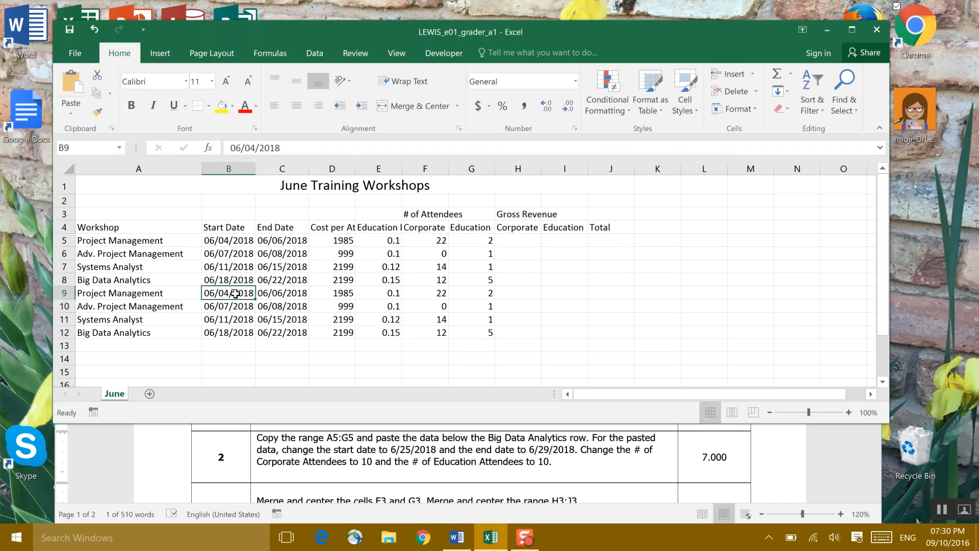
key("ctrl+v")
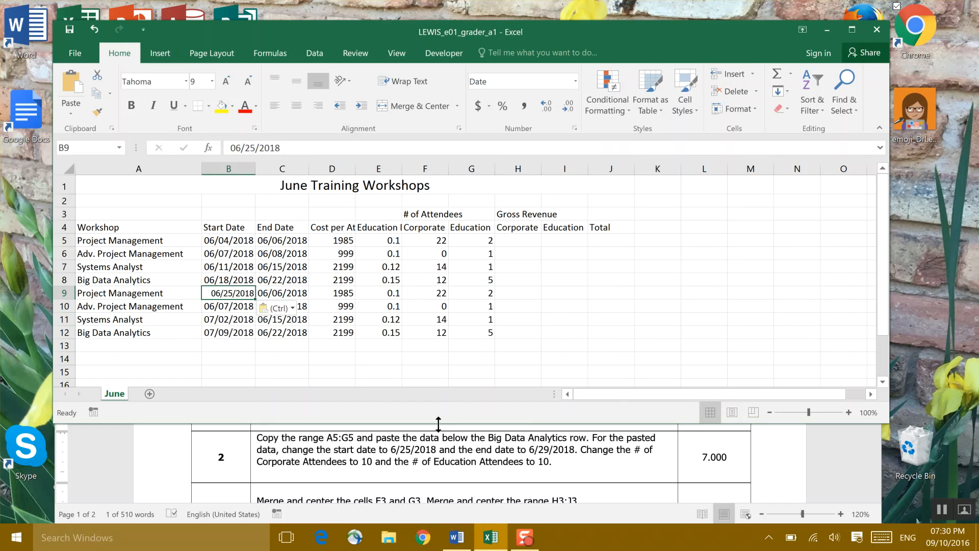
Try to copy the end date 6/29/2018 from the Word instructions and paste it into cell C9 in Excel.
left_click_drag(529, 450, 574, 450)
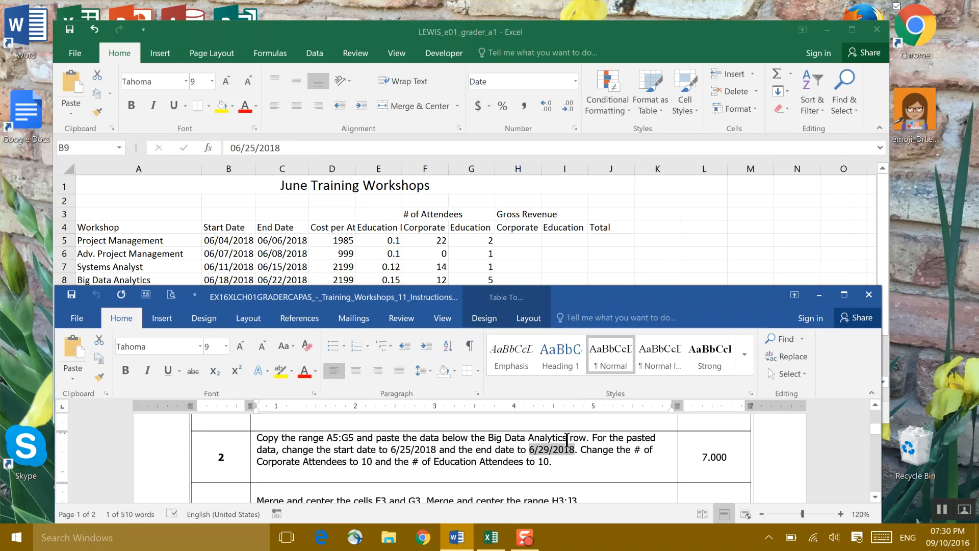
left_click_drag(322, 22, 319, 30)
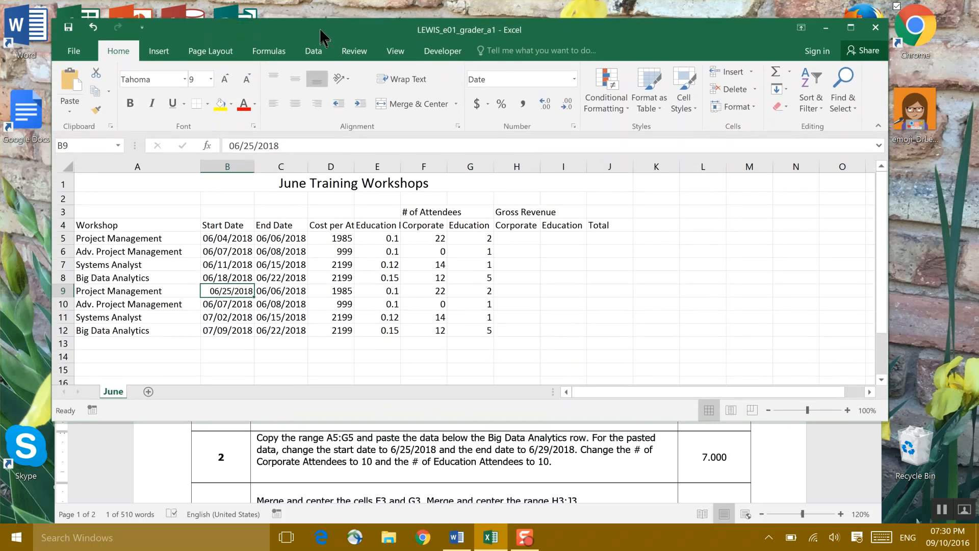
double_click(283, 295)
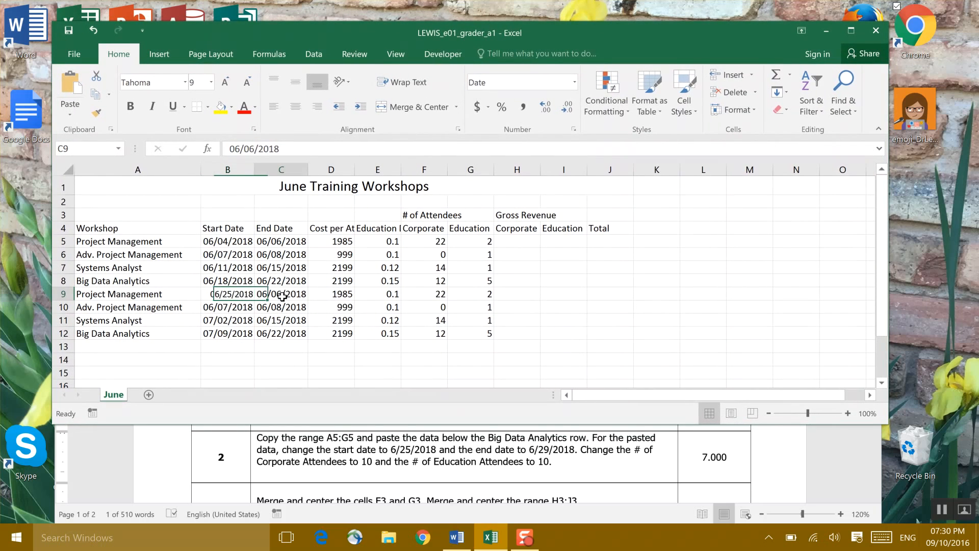
key("ctrl+v")
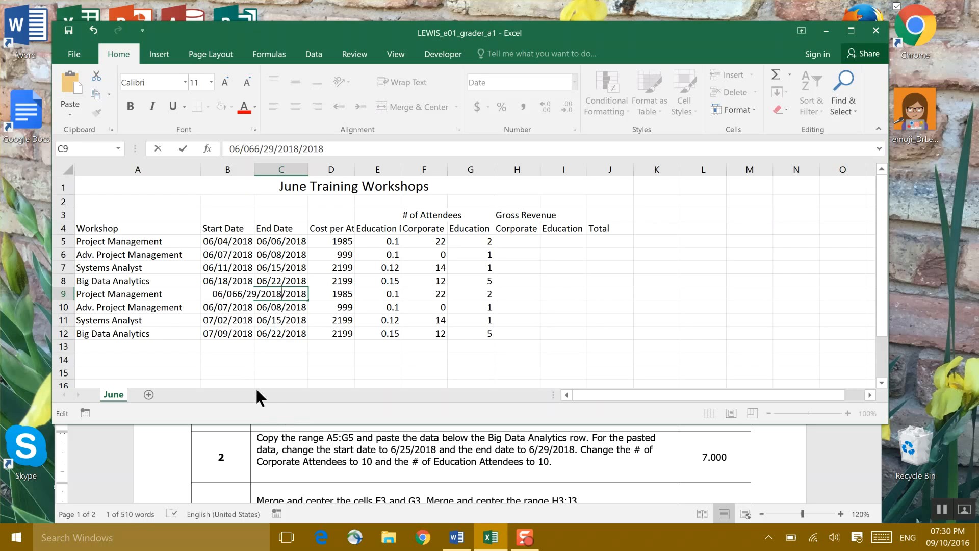
Clear the garbled text in cell C9 and correct the end date to 06/29/2018.
left_click_drag(204, 293, 254, 296)
key("BackSpace")
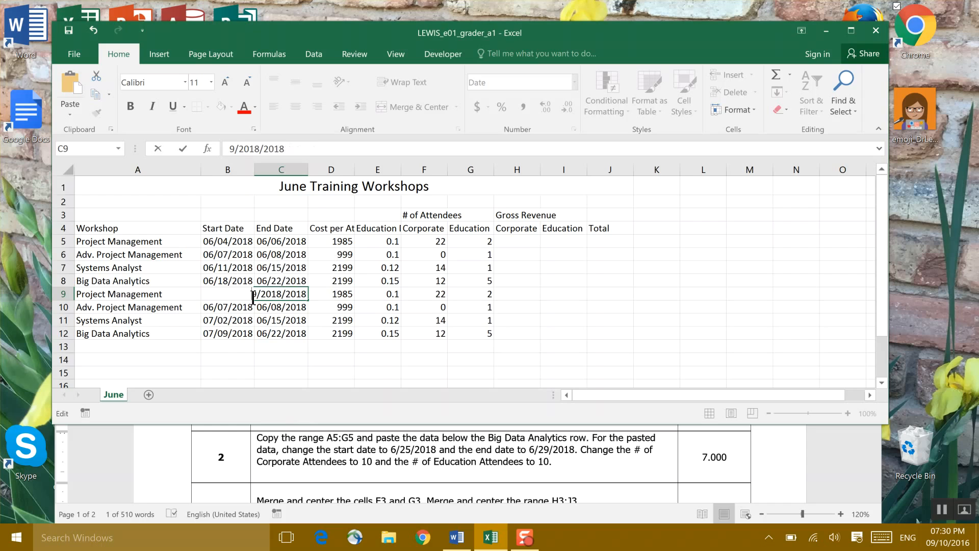
type("06/2")
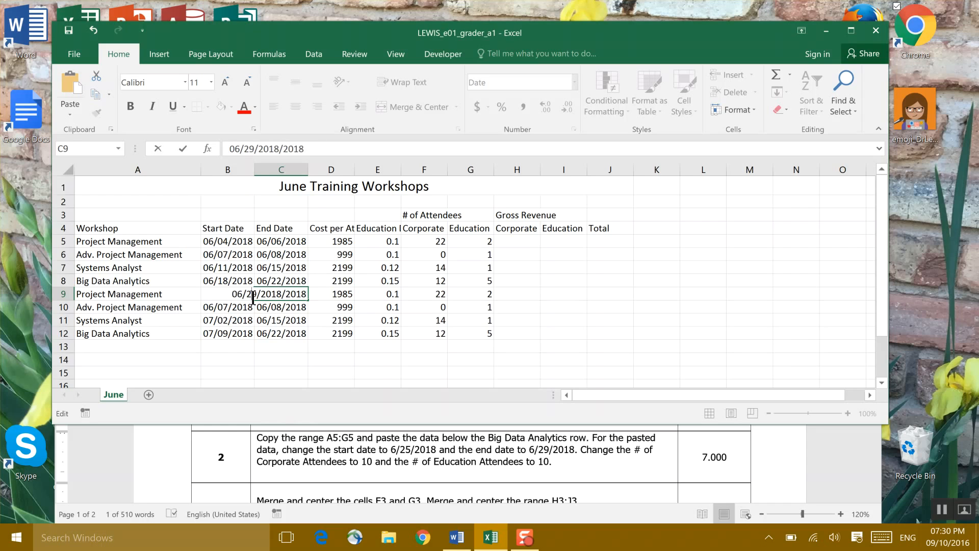
type("5/2018")
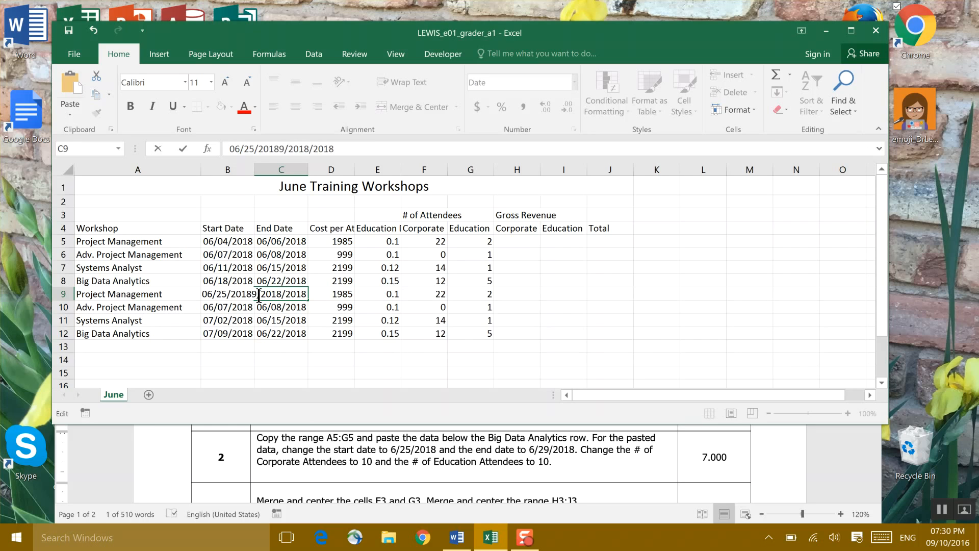
left_click_drag(308, 294, 250, 298)
key("BackSpace")
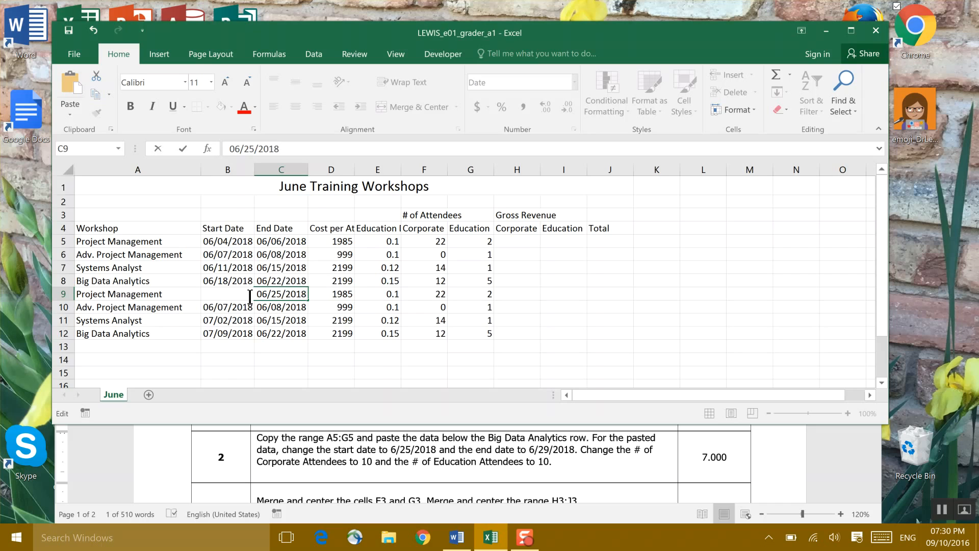
left_click(277, 332)
left_click(278, 294)
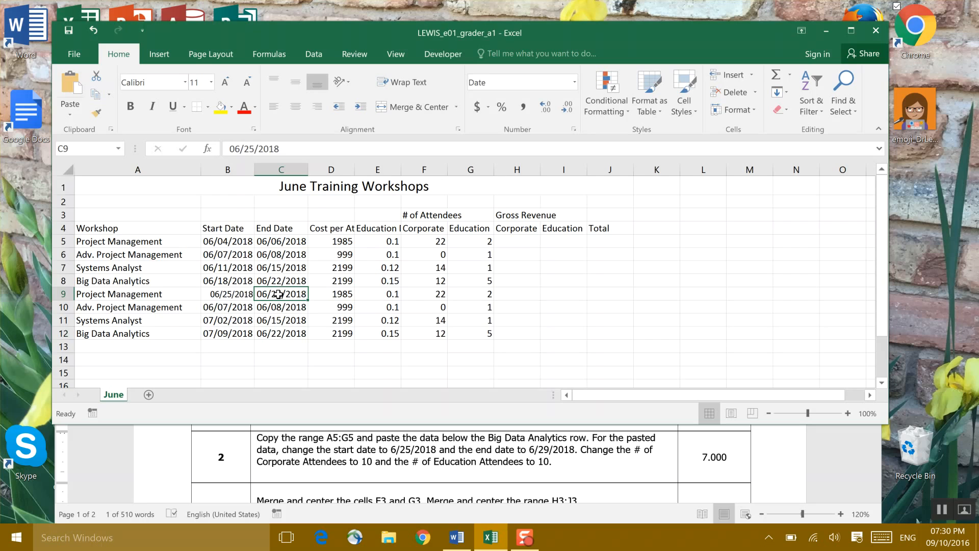
double_click(279, 294)
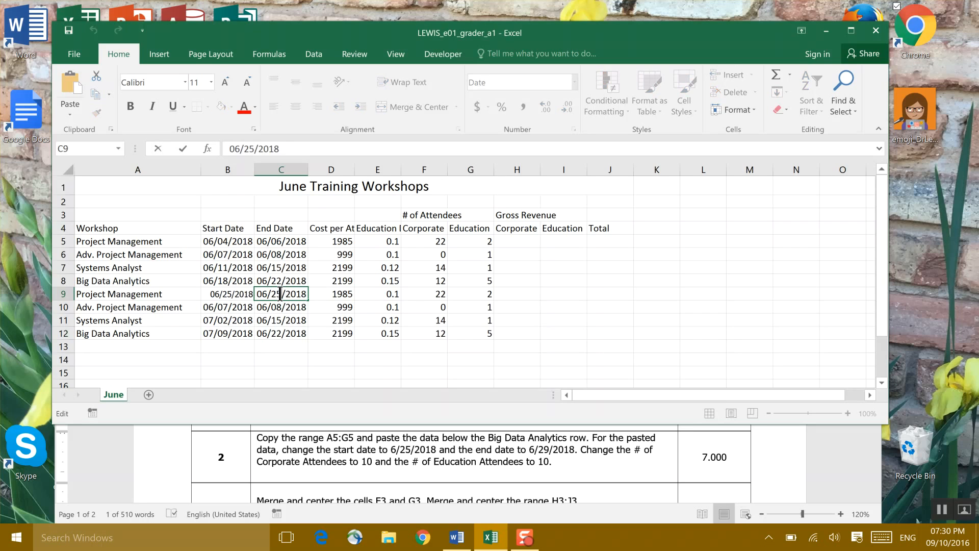
key("BackSpace")
type("9")
Check the attendee changes in step 2 of the Word instructions, and autofit columns D through G in the Excel workbook.
left_click(462, 471)
left_click_drag(581, 451, 407, 465)
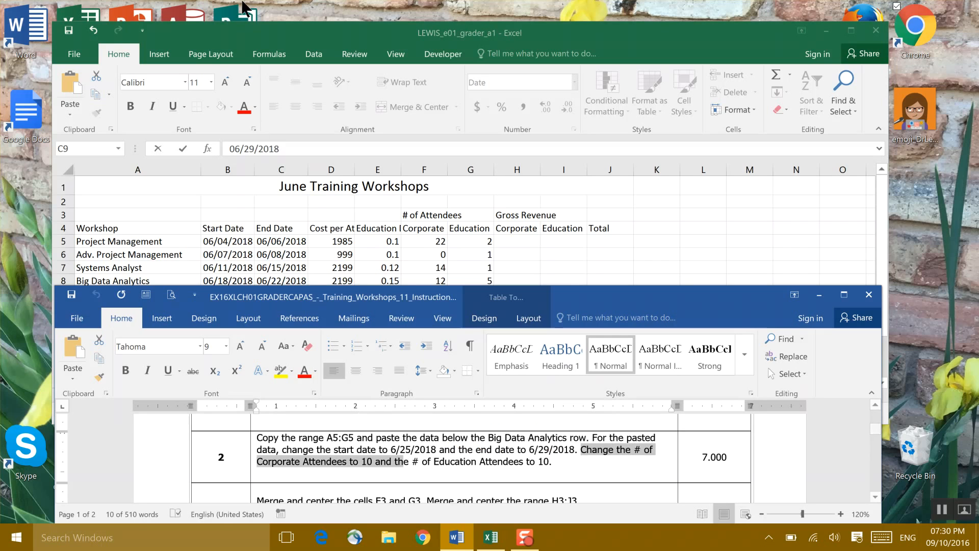
left_click(320, 35)
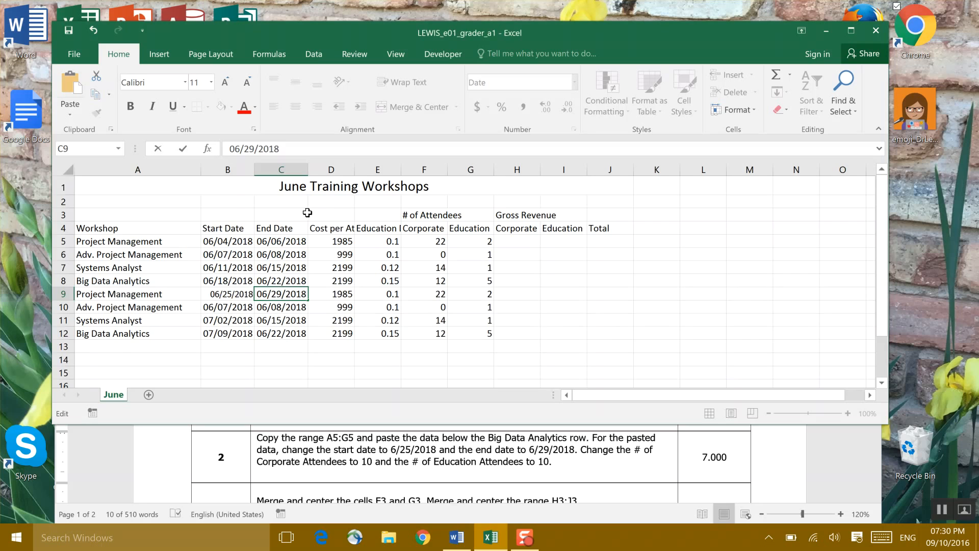
left_click(363, 169)
double_click(357, 169)
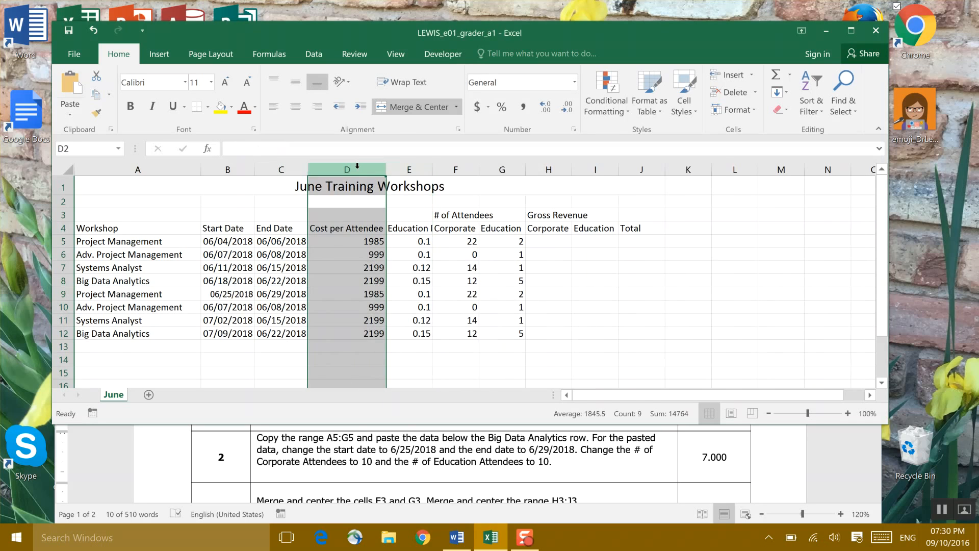
double_click(432, 168)
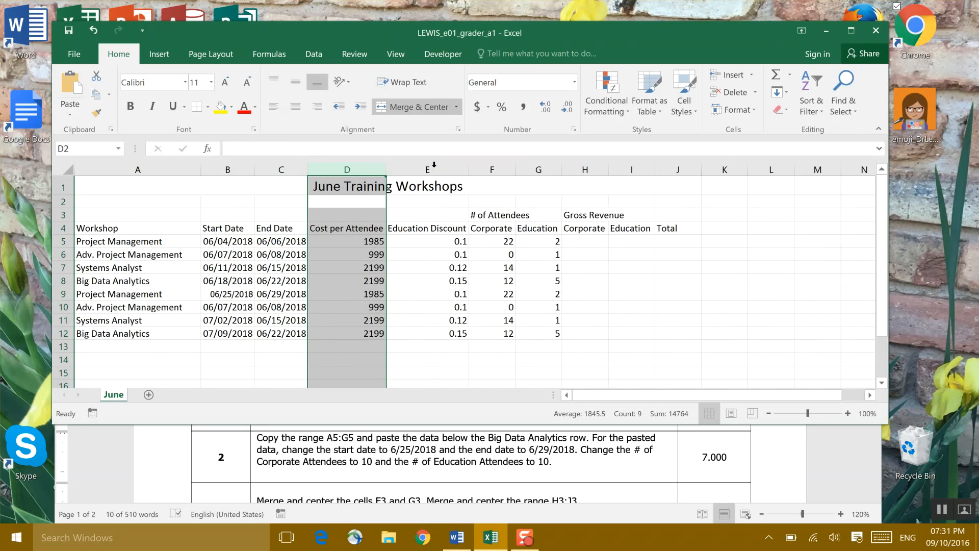
double_click(516, 169)
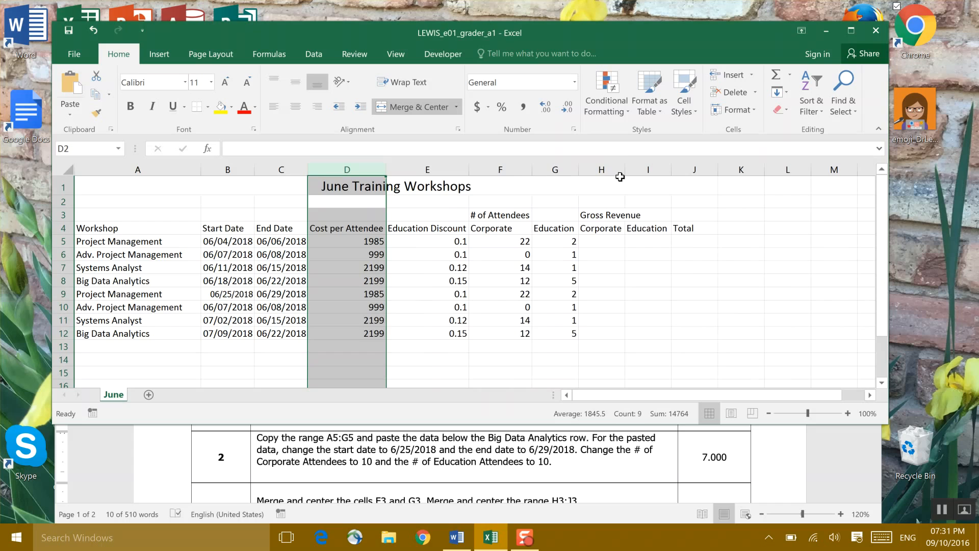
double_click(580, 169)
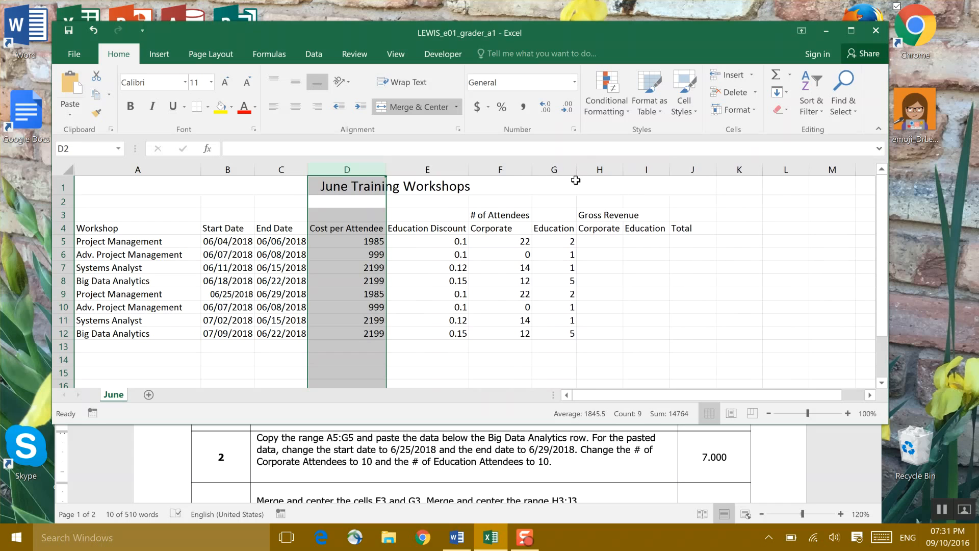
Set the Corporate and Education attendees in cells F9 and G9 to 10 each, and save the workbook.
left_click(521, 297)
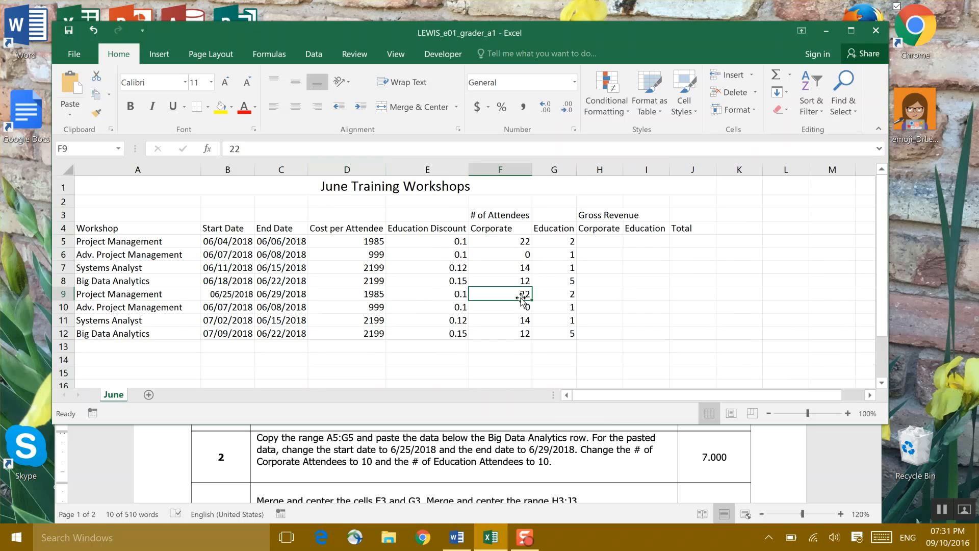
type("10")
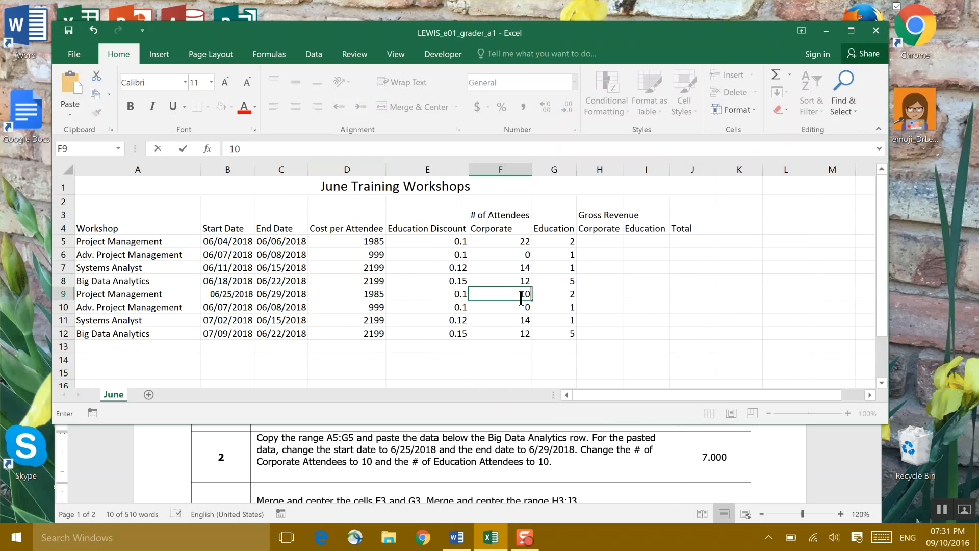
left_click(555, 294)
type("10")
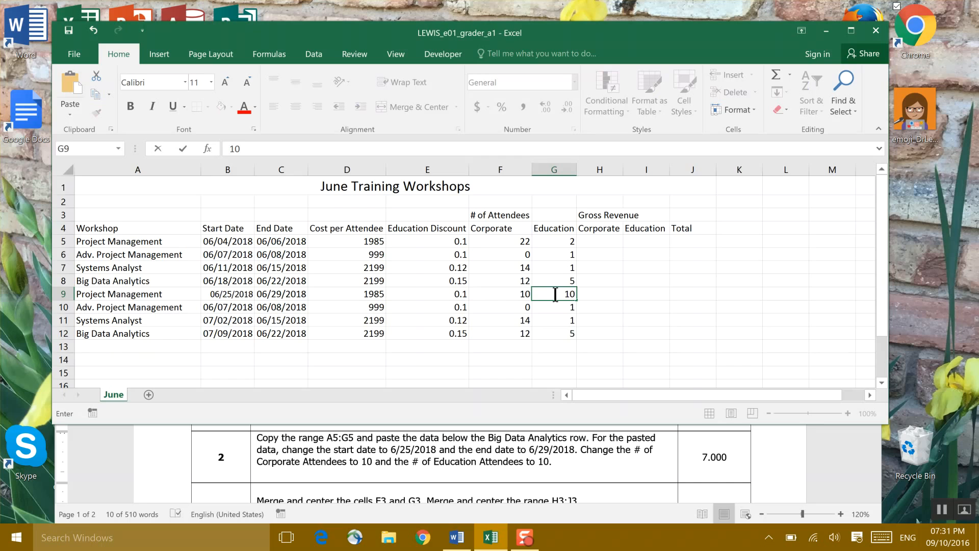
key("Return")
left_click(69, 32)
Read step 3 of the Word instructions, and merge and center F3:G3 and H3:J3 in the Excel workbook.
left_click(882, 492)
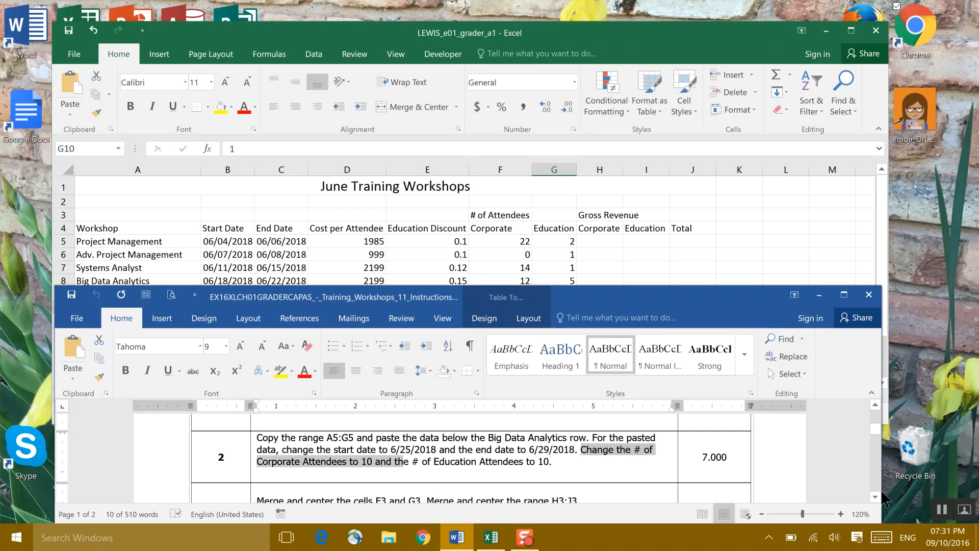
scroll(882, 492, "down", 3)
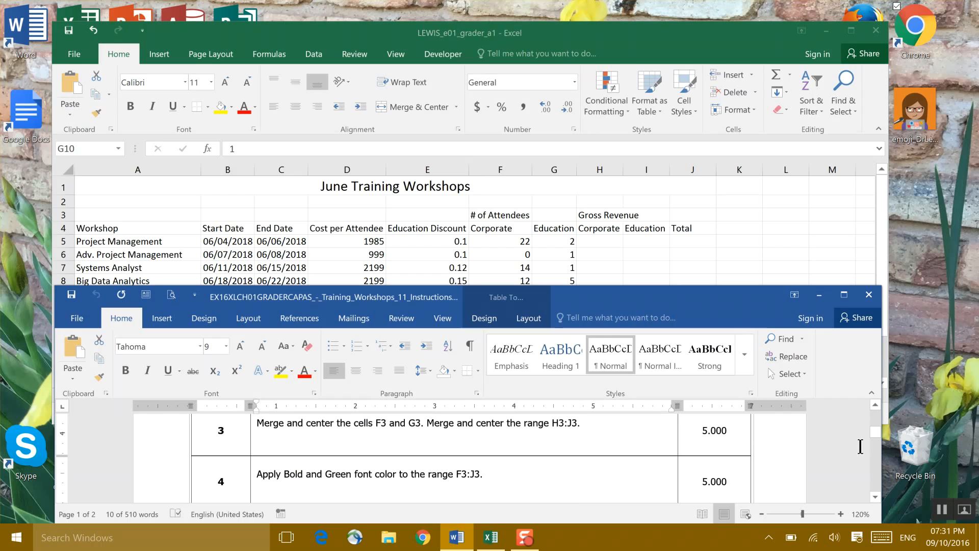
left_click(874, 403)
left_click(874, 403)
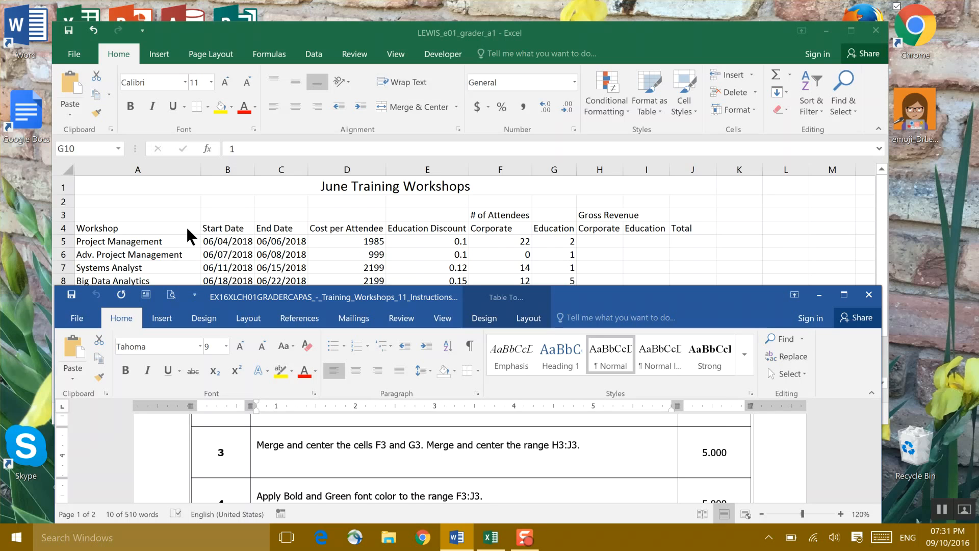
left_click(493, 206)
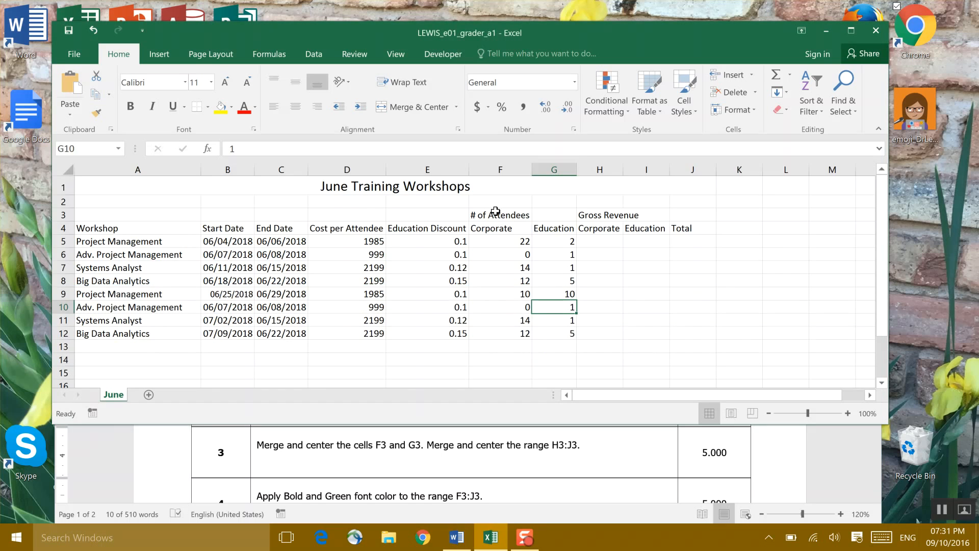
left_click(502, 215)
left_click_drag(534, 215, 569, 215)
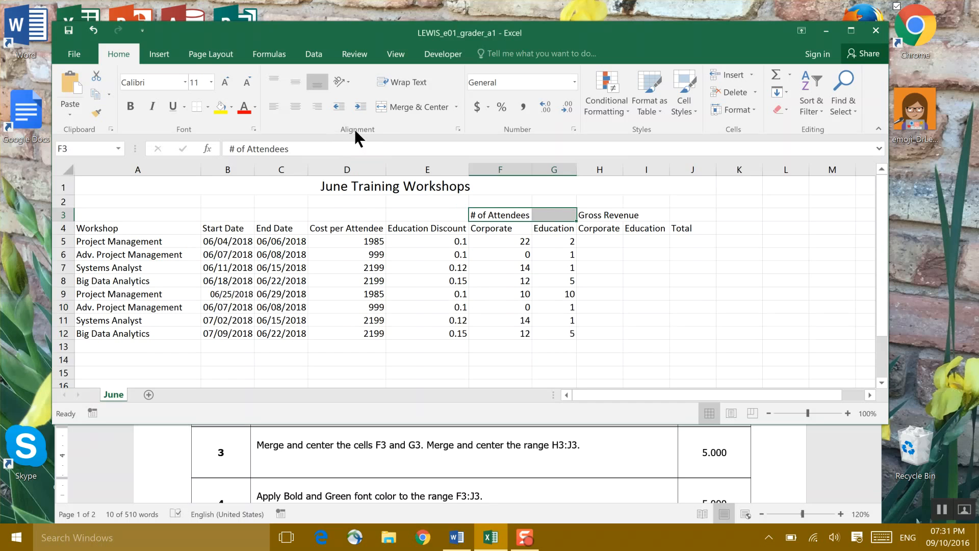
left_click(399, 107)
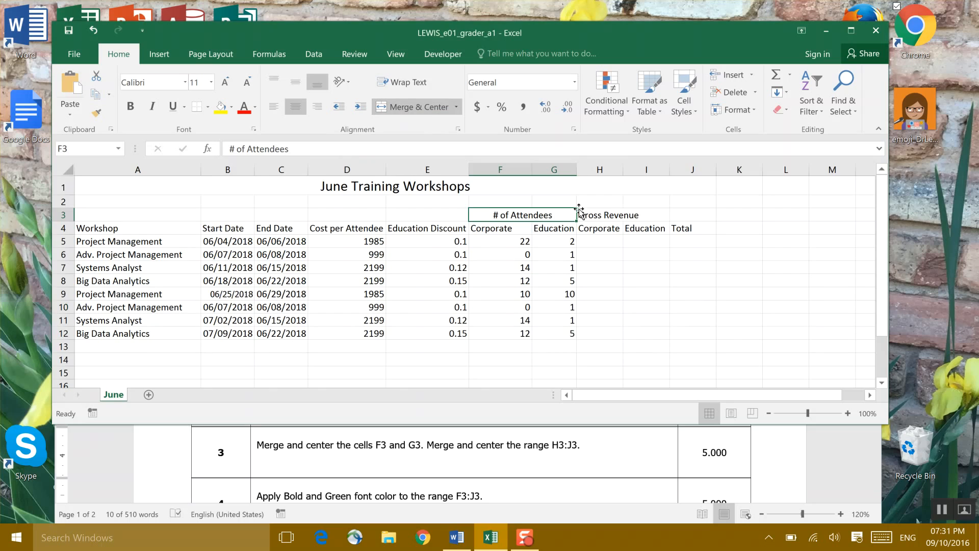
mouse_move(607, 216)
left_mouse_down()
mouse_move(664, 214)
mouse_move(592, 215)
mouse_move(602, 214)
left_mouse_up()
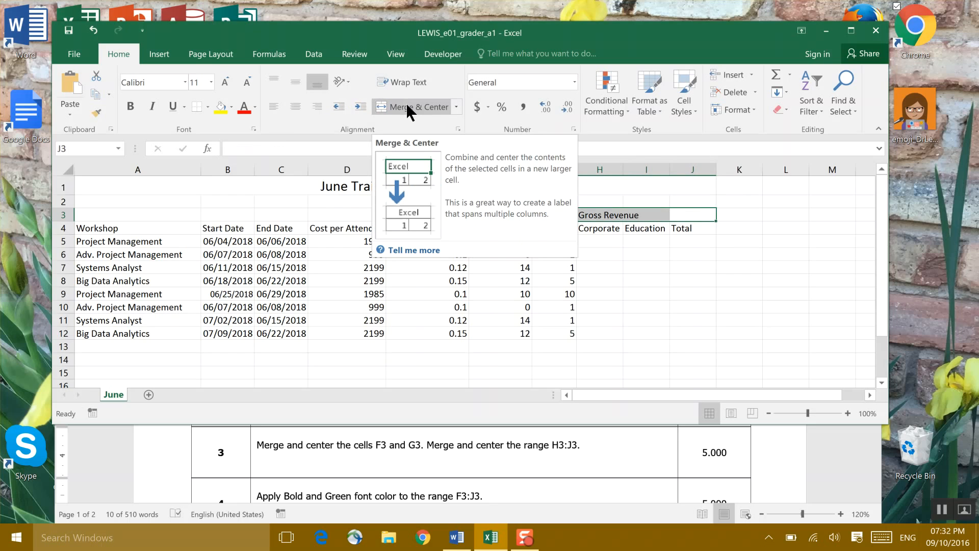
left_click(407, 106)
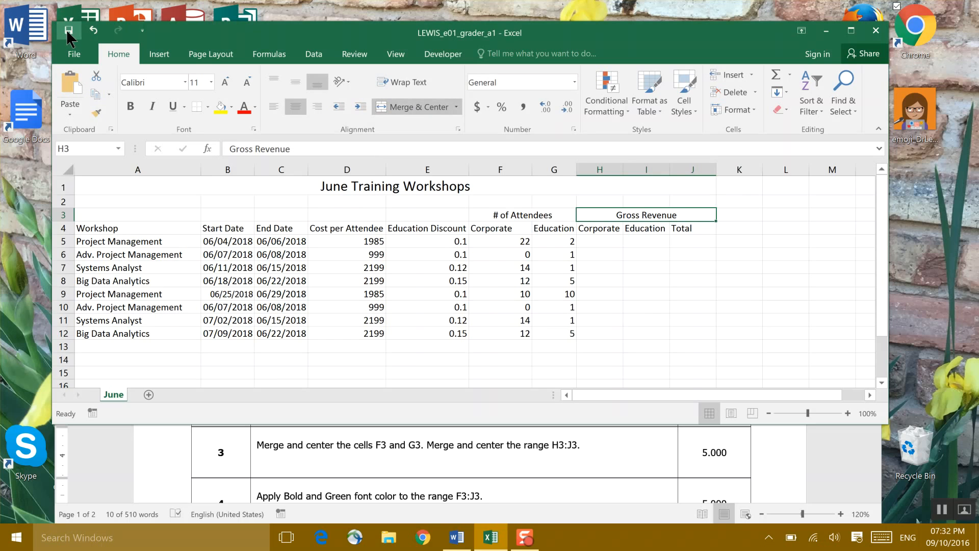
Check step 4 of the Word instructions, and apply bold and green font color to the range F3:J3 in the Excel workbook.
left_click(871, 495)
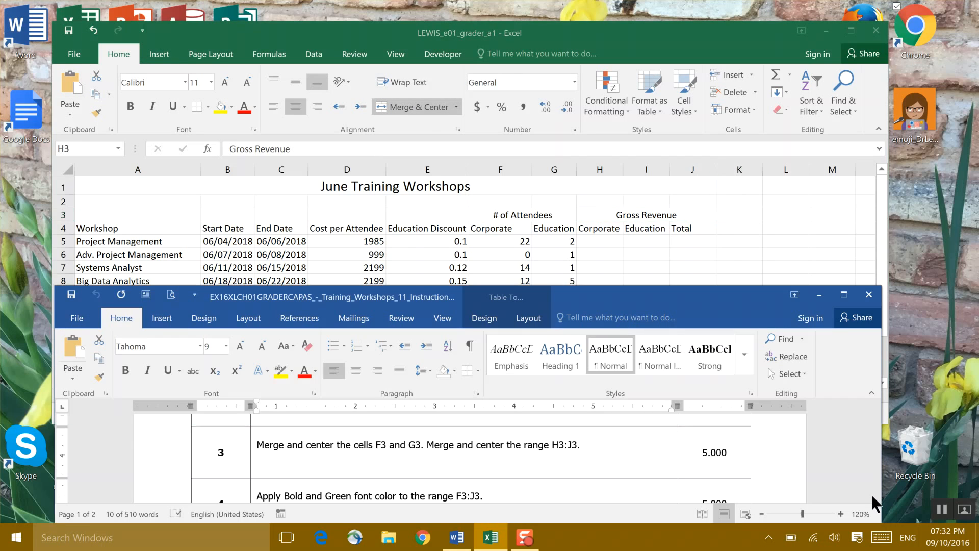
left_click(871, 494)
left_click(872, 495)
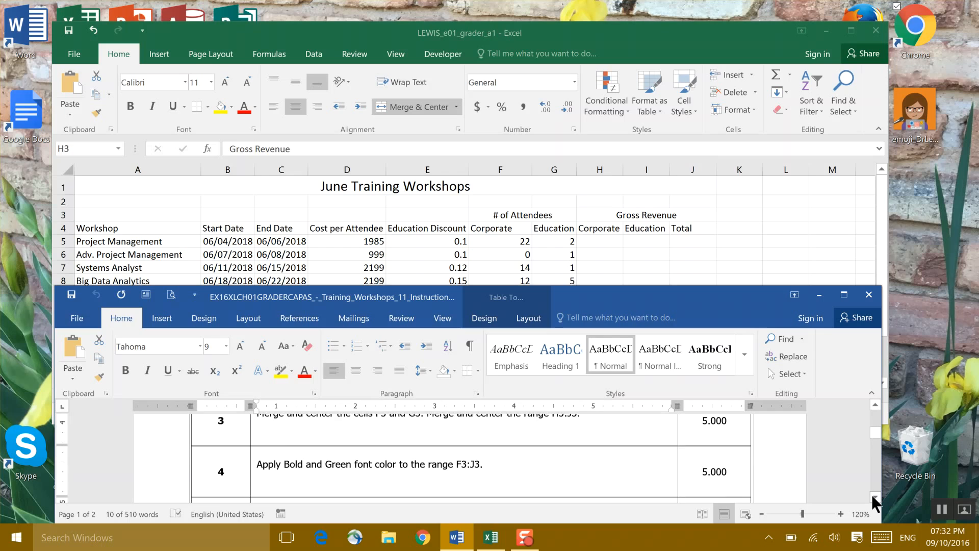
left_click(802, 225)
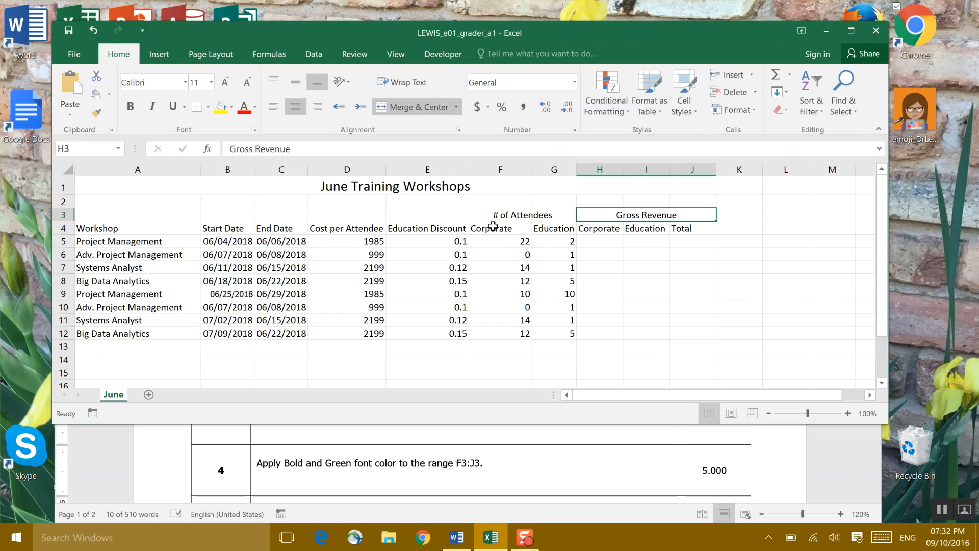
left_click_drag(496, 216, 635, 218)
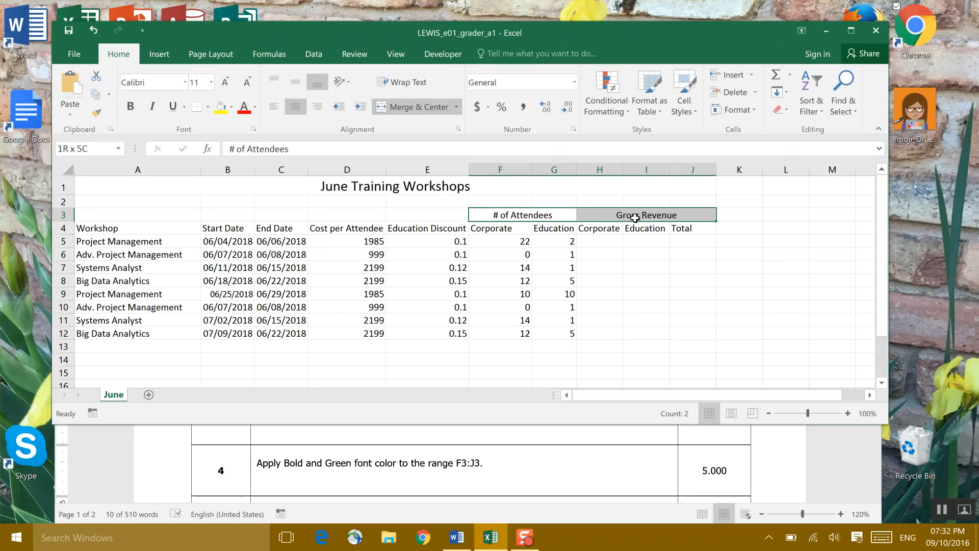
left_click_drag(635, 219, 635, 213)
left_click(130, 110)
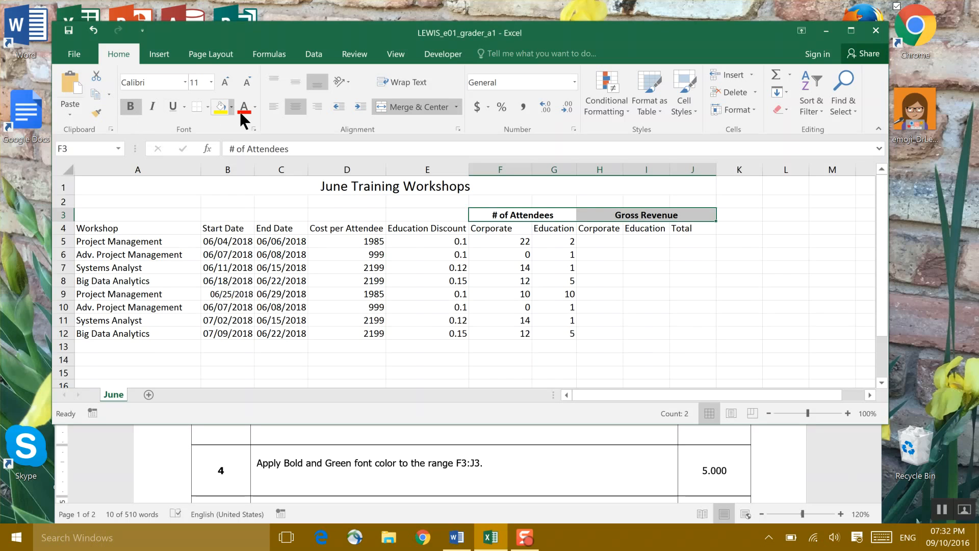
left_click(255, 107)
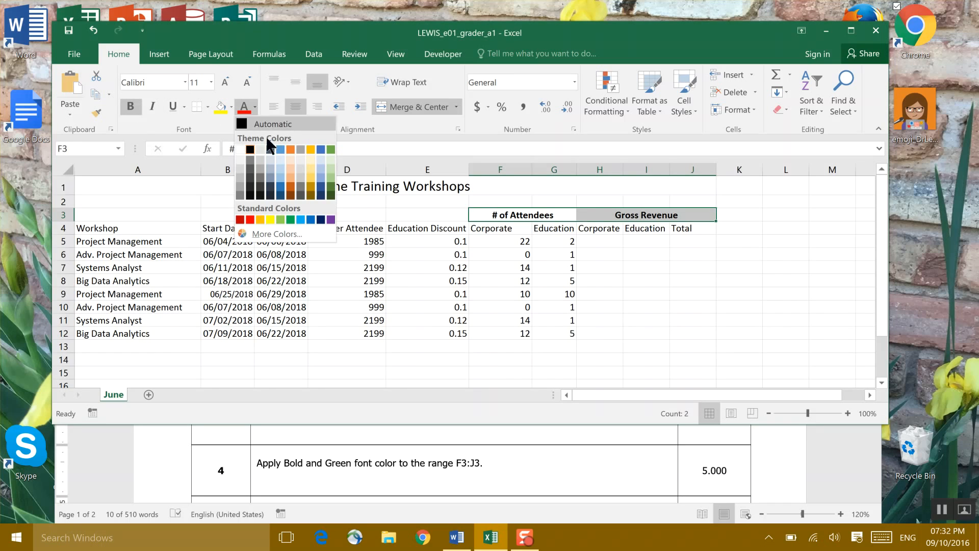
left_click(291, 220)
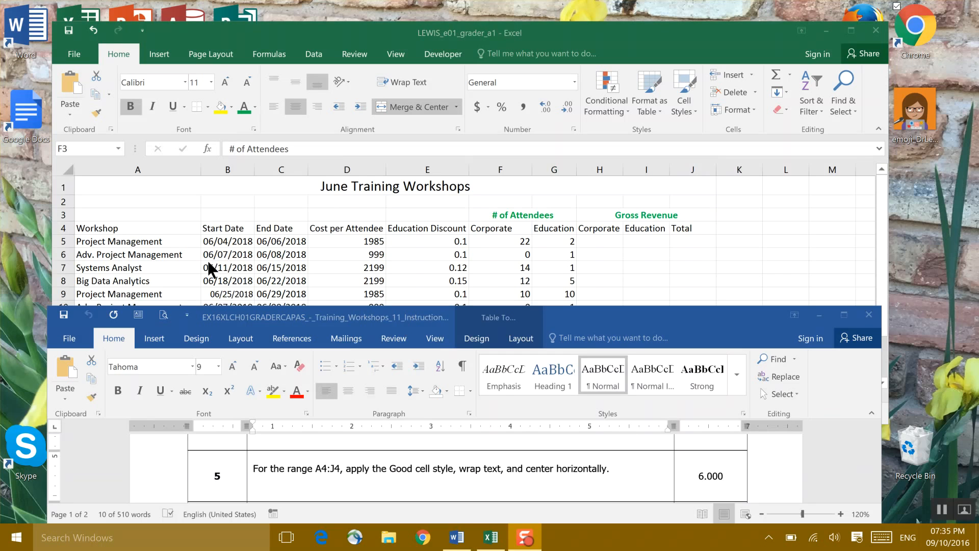
Apply the Good cell style to the column headings in the range A4:J4.
left_click_drag(134, 229, 695, 229)
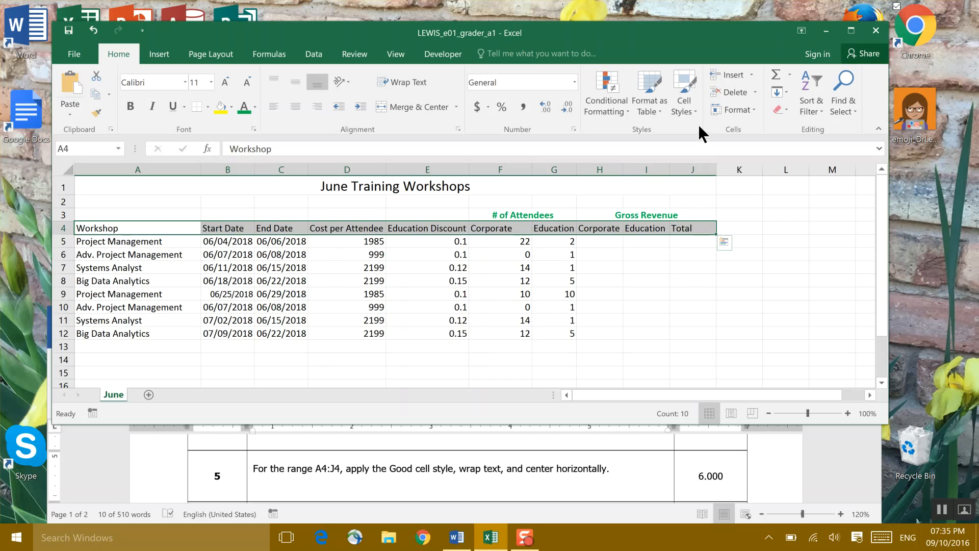
left_click(697, 108)
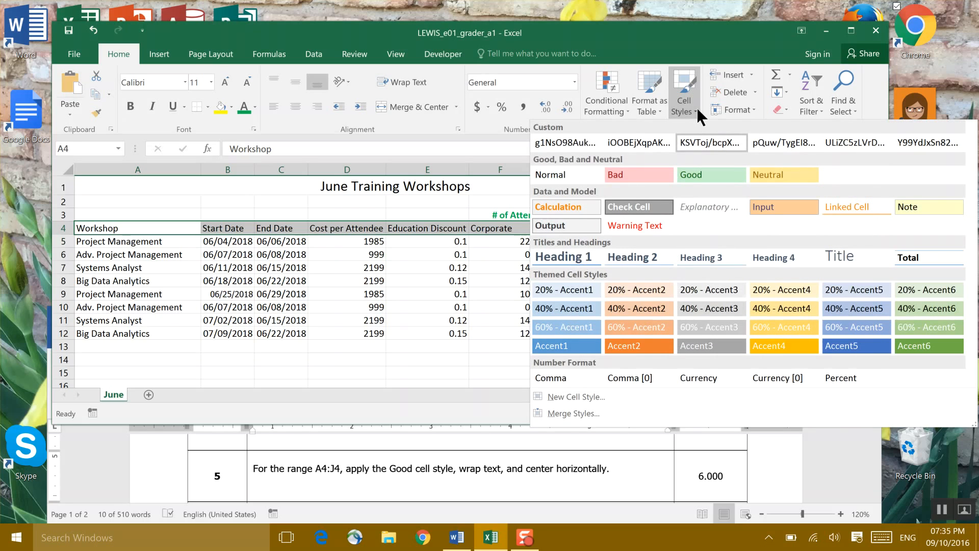
left_click(705, 173)
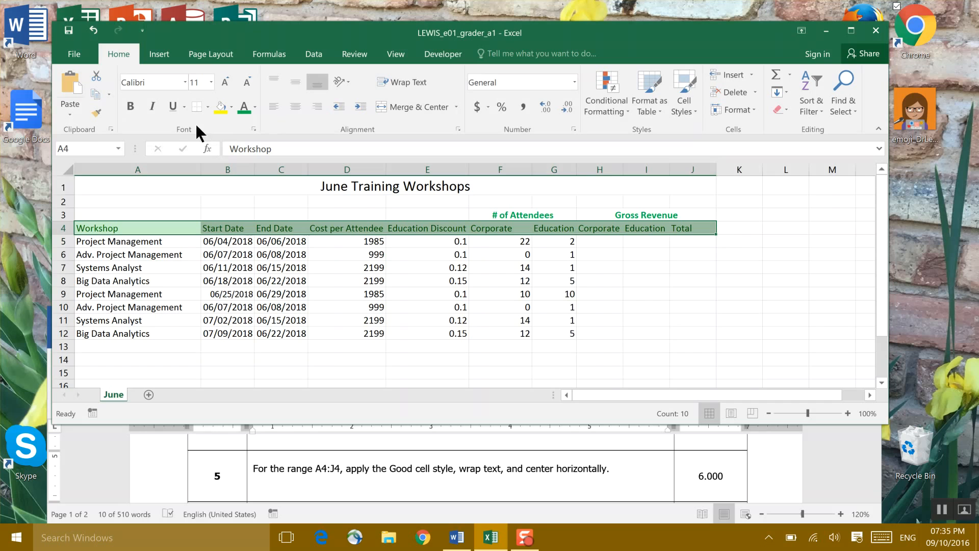
Wrap the text and center it horizontally in the range A4:J4.
left_click(253, 129)
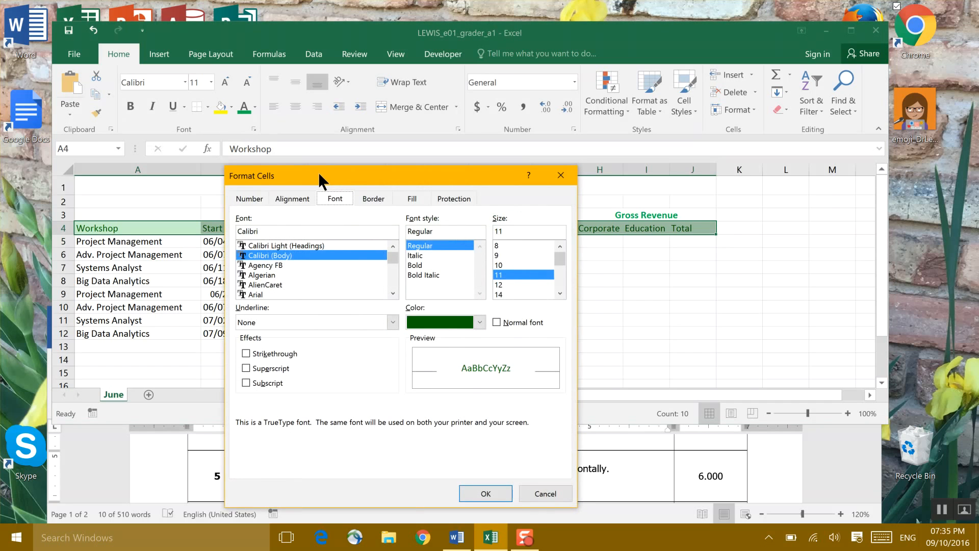
left_click_drag(319, 172, 155, 66)
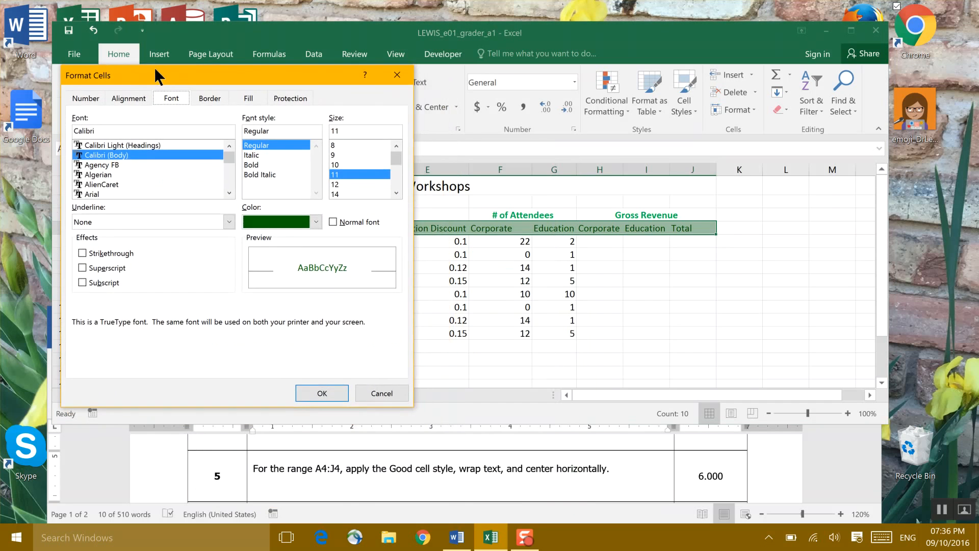
left_click(137, 99)
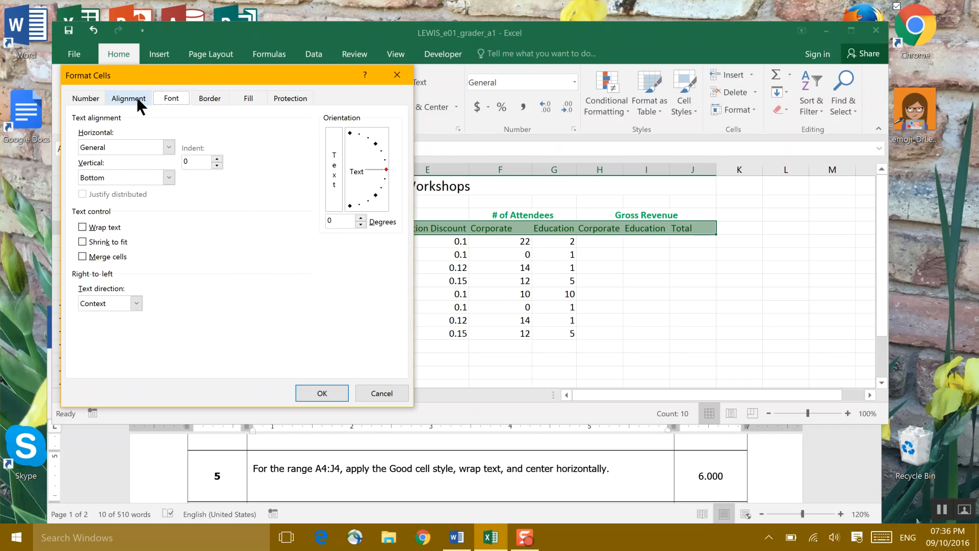
left_click(82, 227)
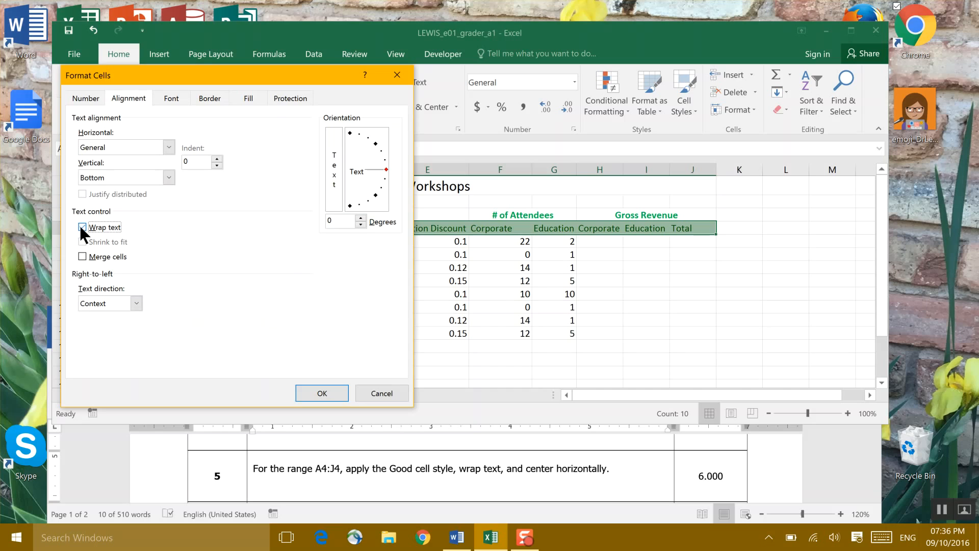
left_click(170, 147)
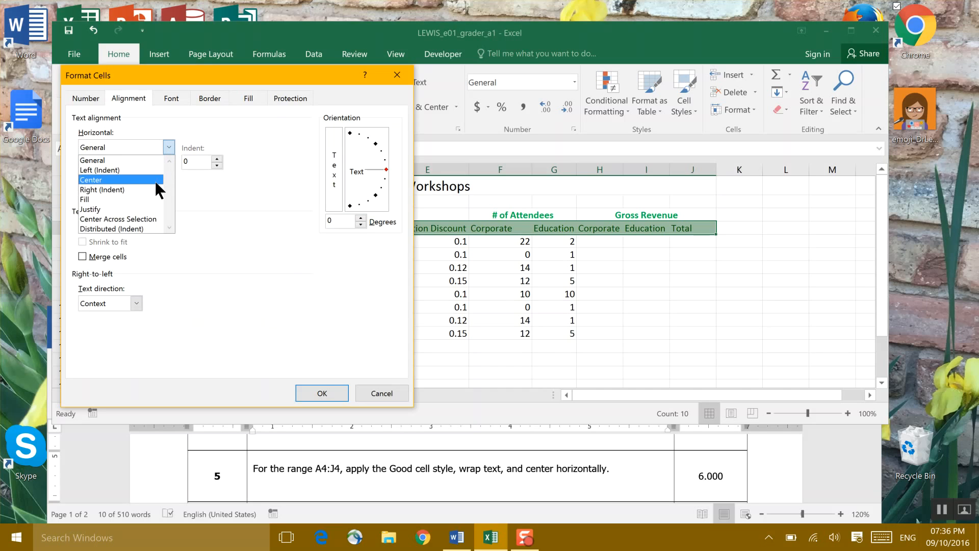
left_click(154, 180)
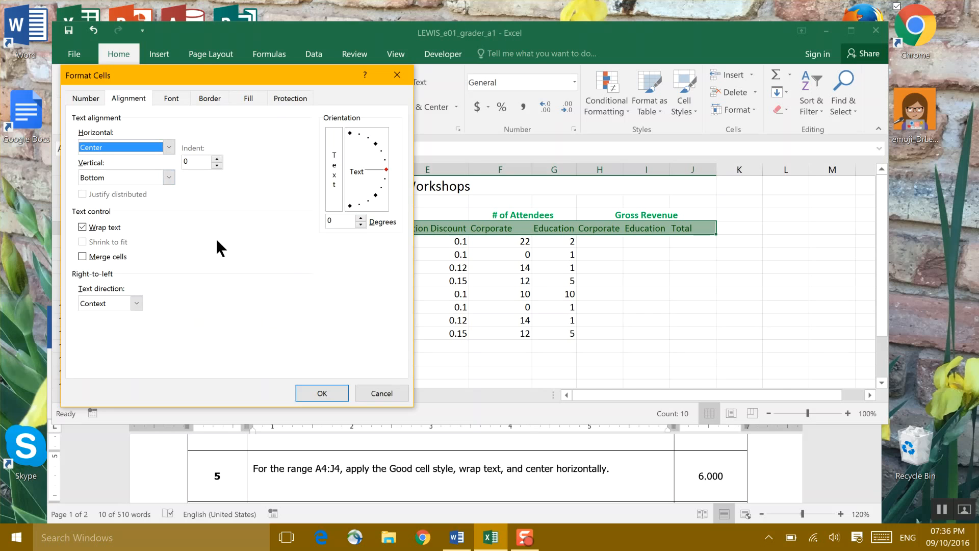
left_click(325, 390)
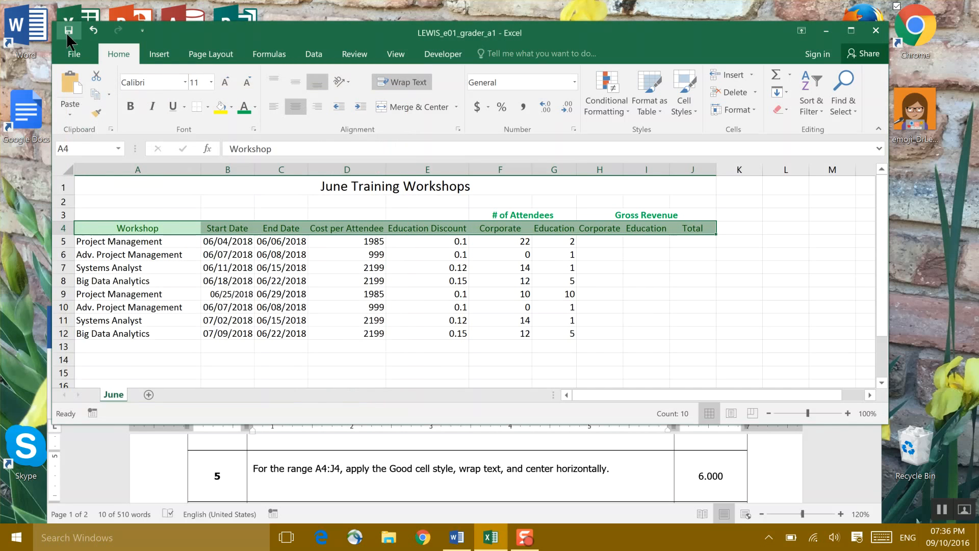
Read step 6 of the Word instructions and return to the Excel workbook.
left_click(876, 497)
scroll(876, 497, "down", 3)
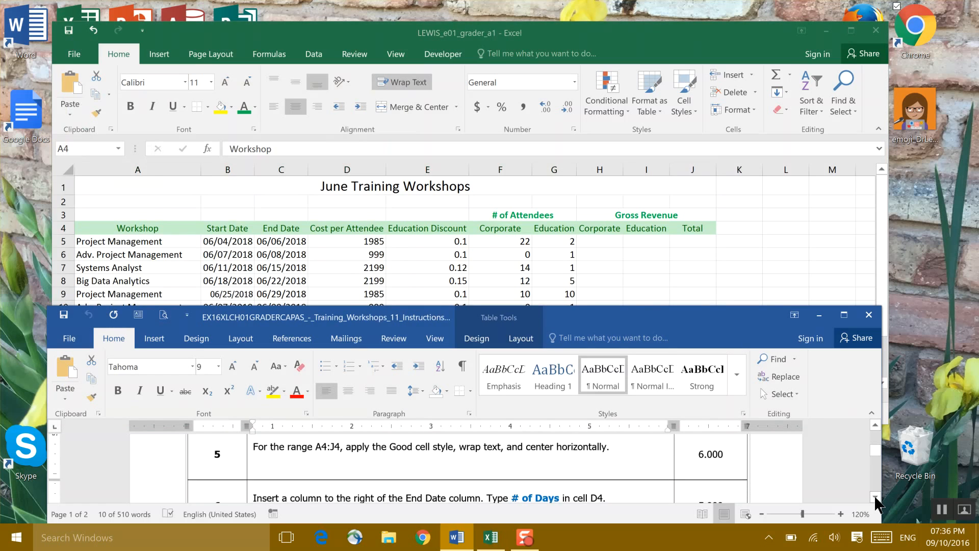
left_click(876, 261)
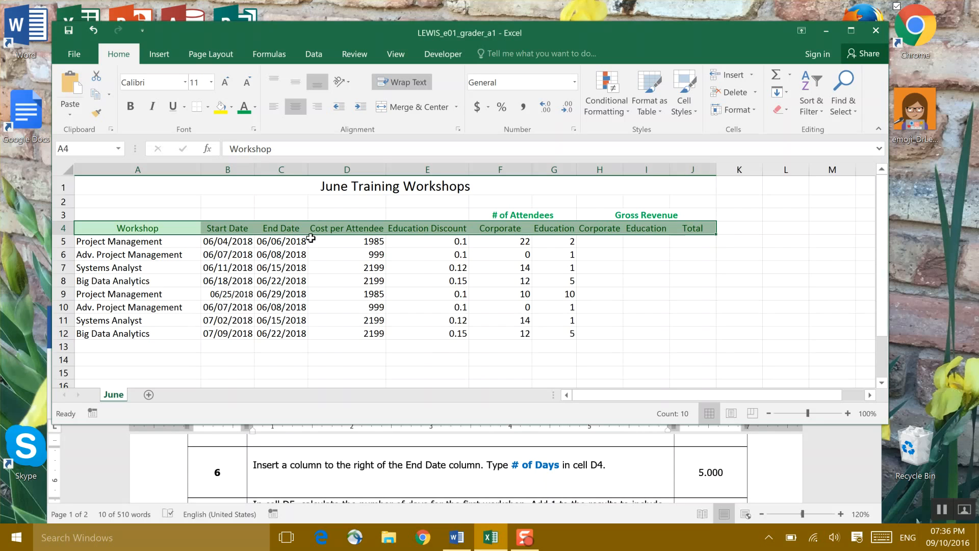
Try to insert a column at the End Date column, and undo the insertion.
left_click(285, 169)
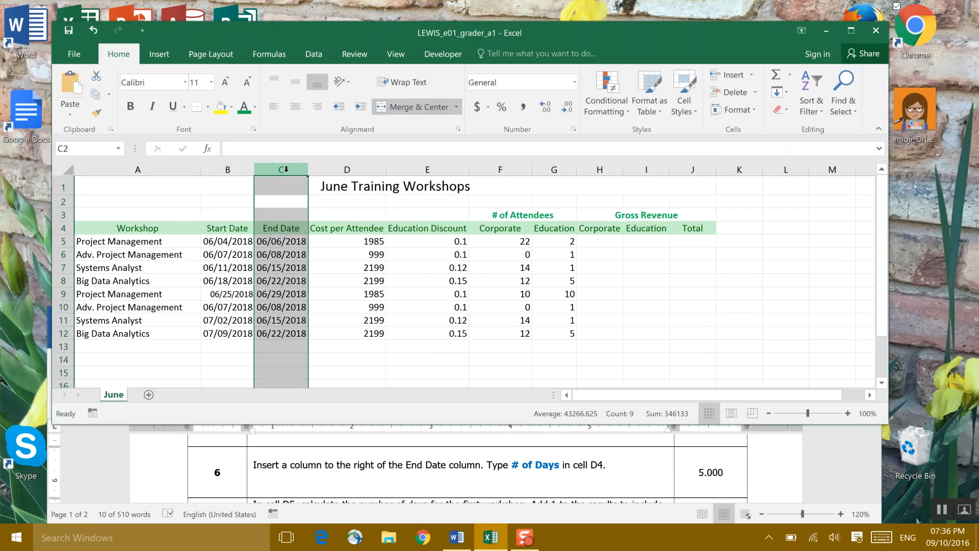
right_click(286, 169)
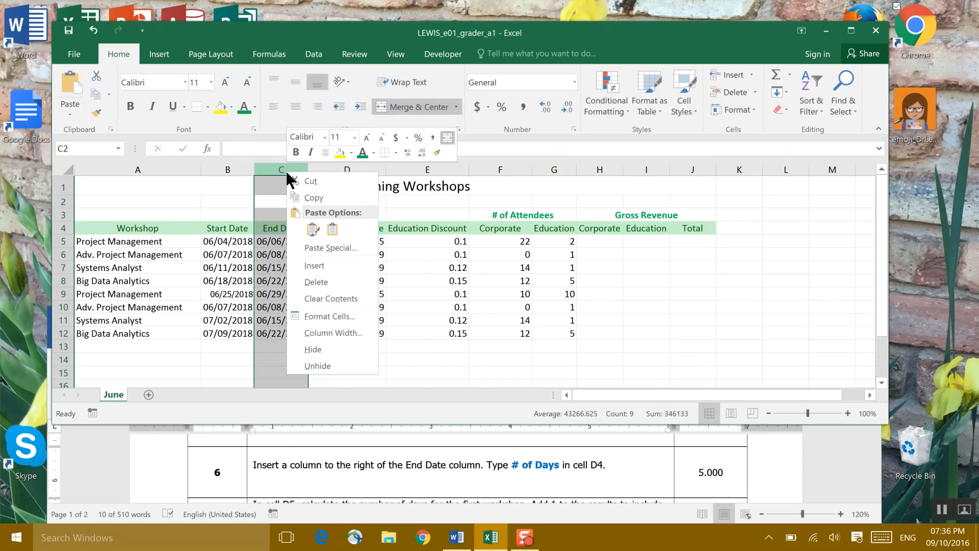
left_click(338, 265)
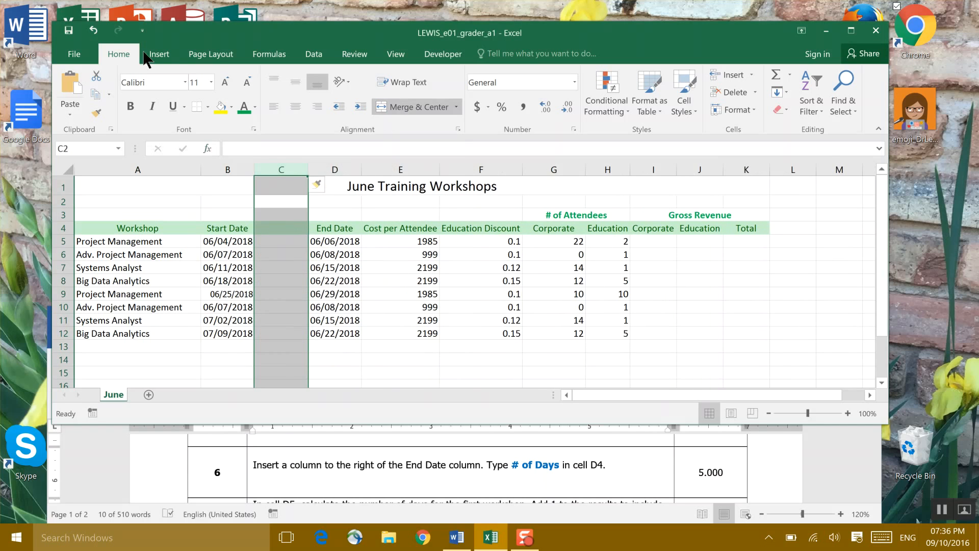
left_click(92, 27)
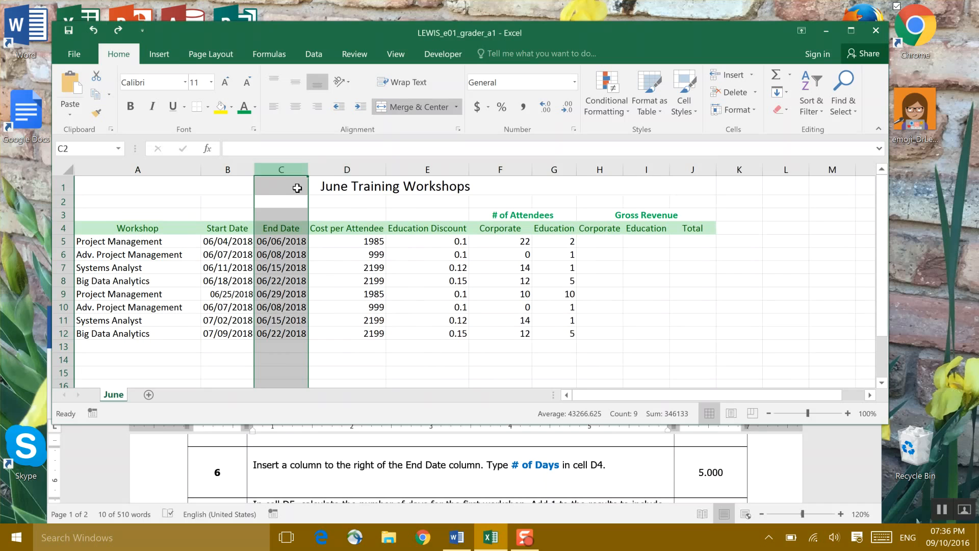
Insert a column before Cost per Attendee, enter "# of Days" in cell D4, and save the workbook.
left_click(342, 166)
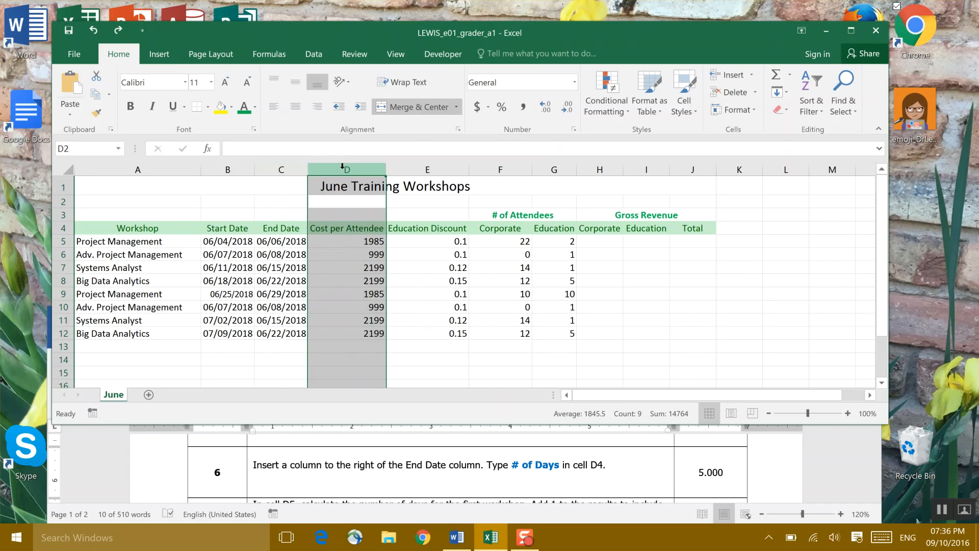
right_click(343, 167)
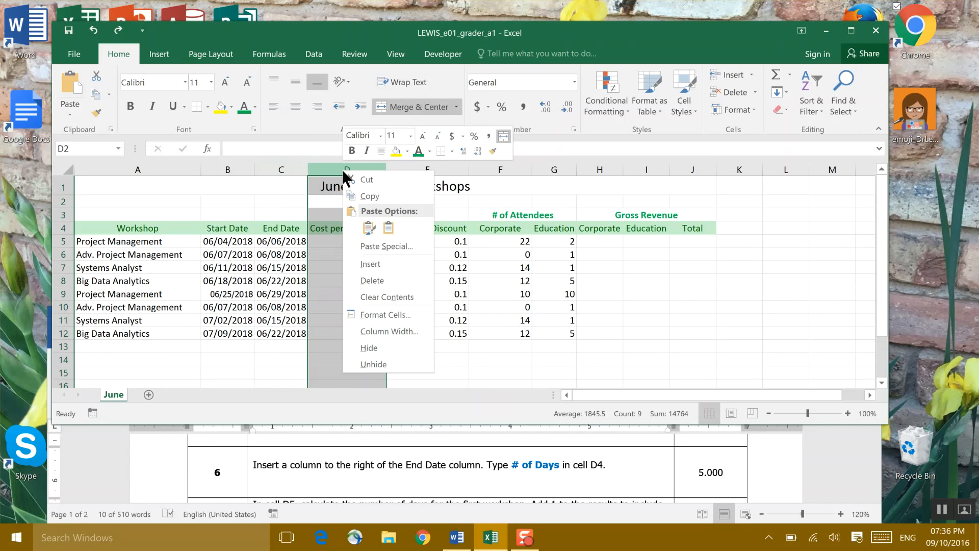
left_click(376, 263)
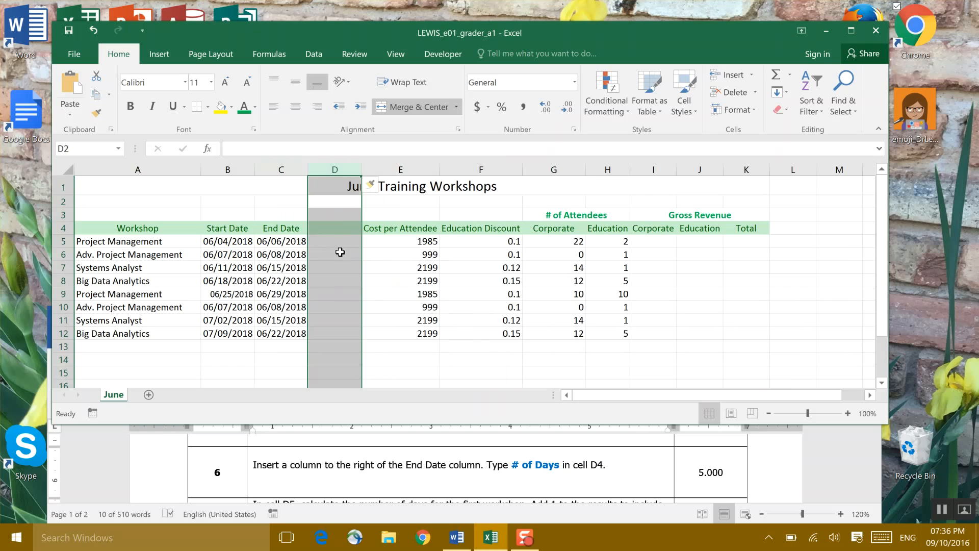
left_click(332, 230)
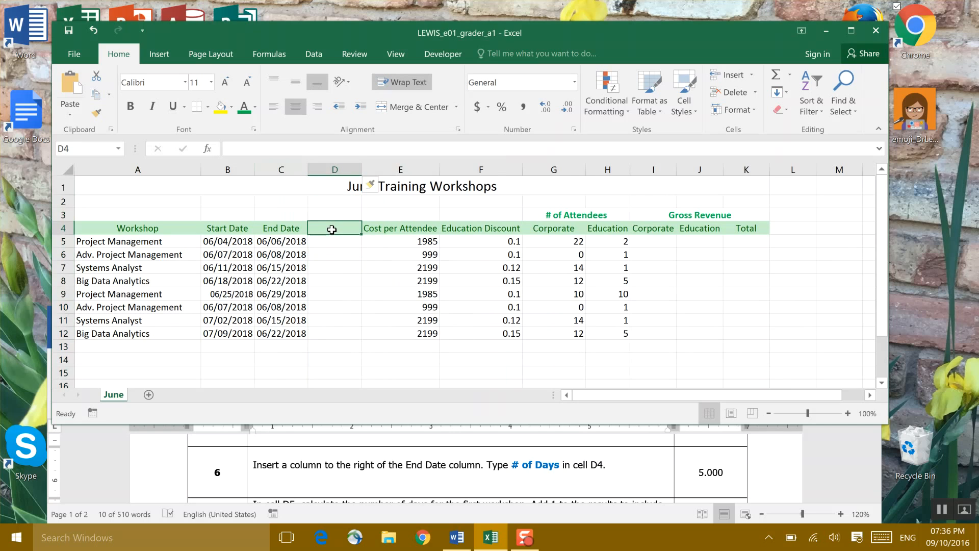
type("#")
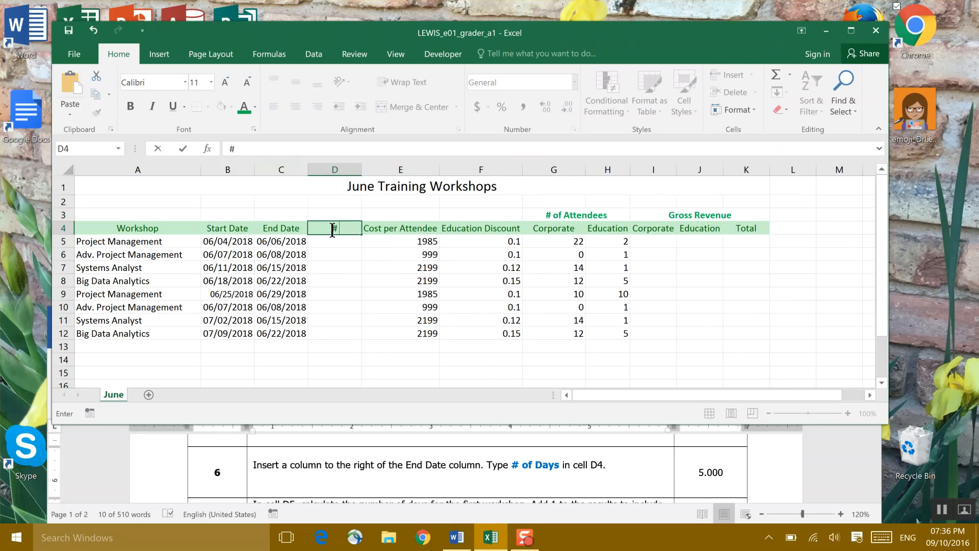
type(" of Days")
left_click(68, 30)
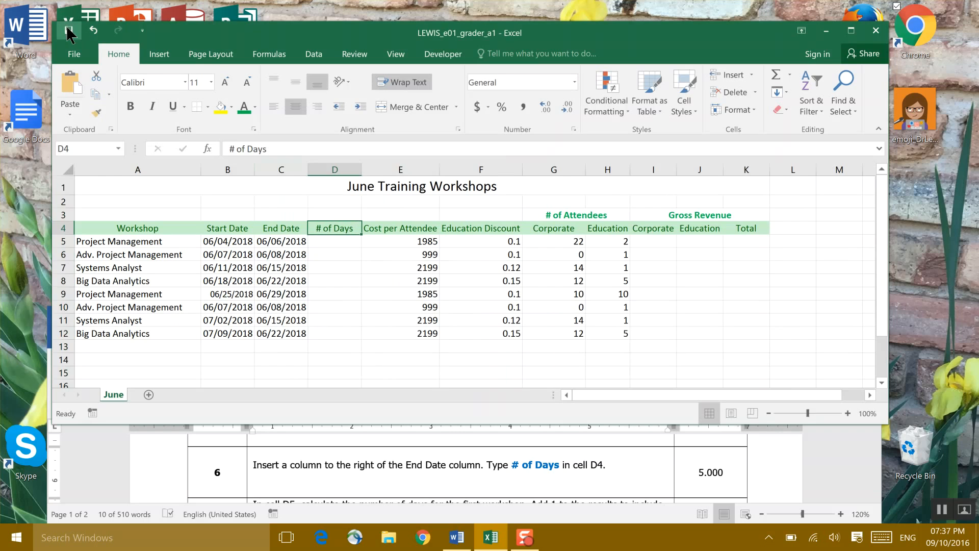
Read step 7 of the Word instructions about the number-of-days formula, and return to the Excel workbook.
left_click(876, 502)
scroll(876, 502, "down", 2)
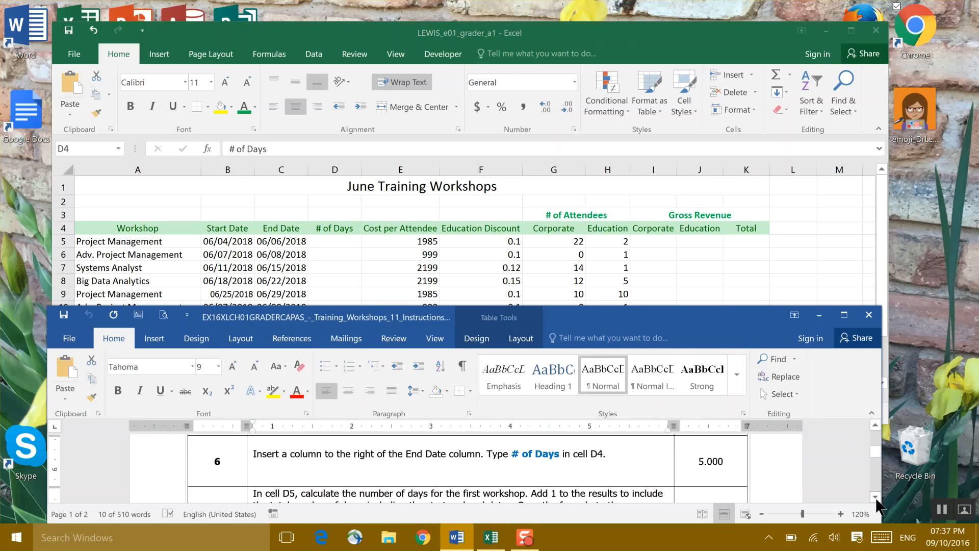
left_click(877, 498)
left_click(876, 498)
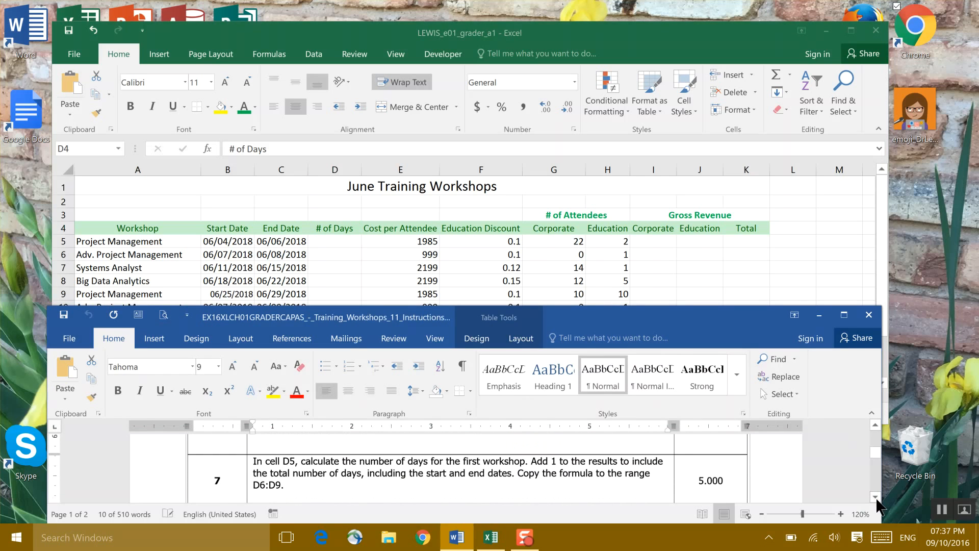
left_click(753, 142)
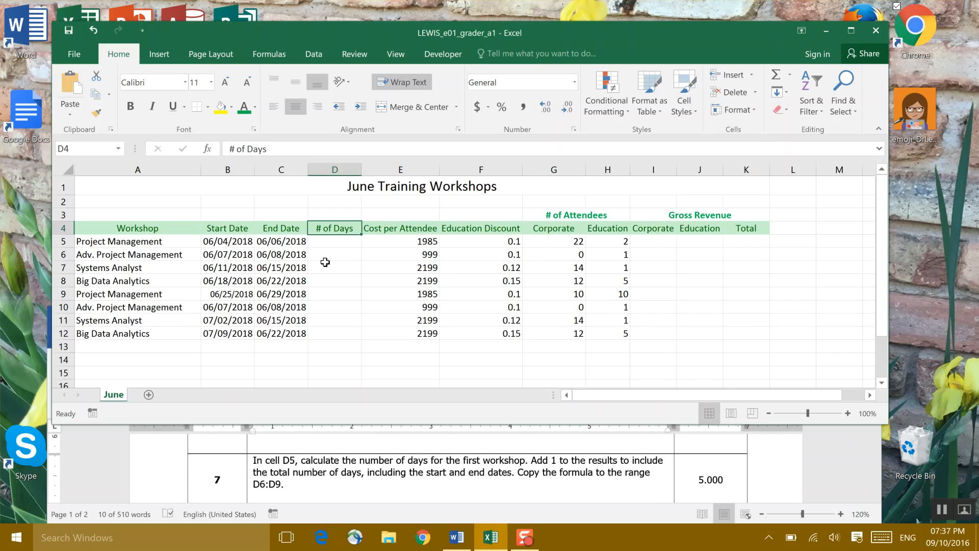
Fill cell D5 under the # of Days heading with yellow.
left_click(333, 245)
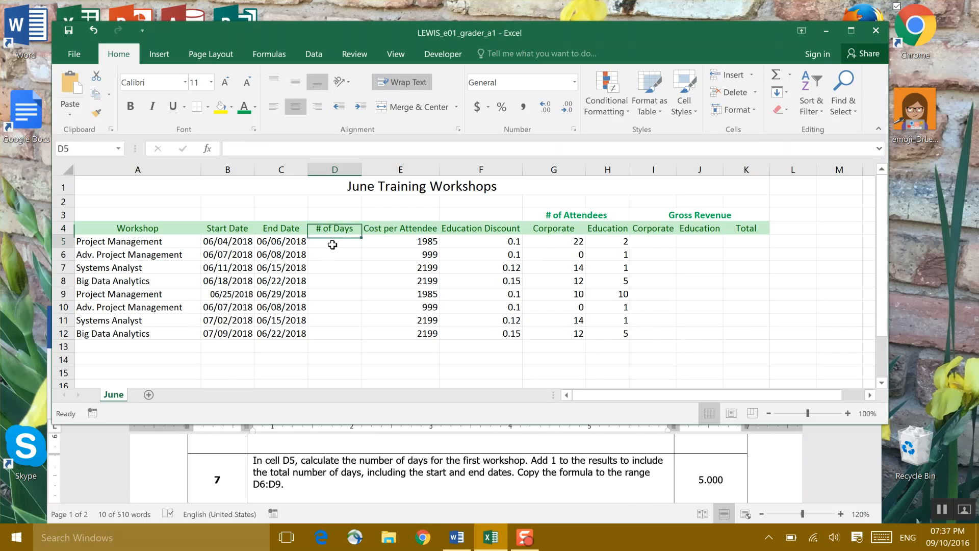
left_click(219, 109)
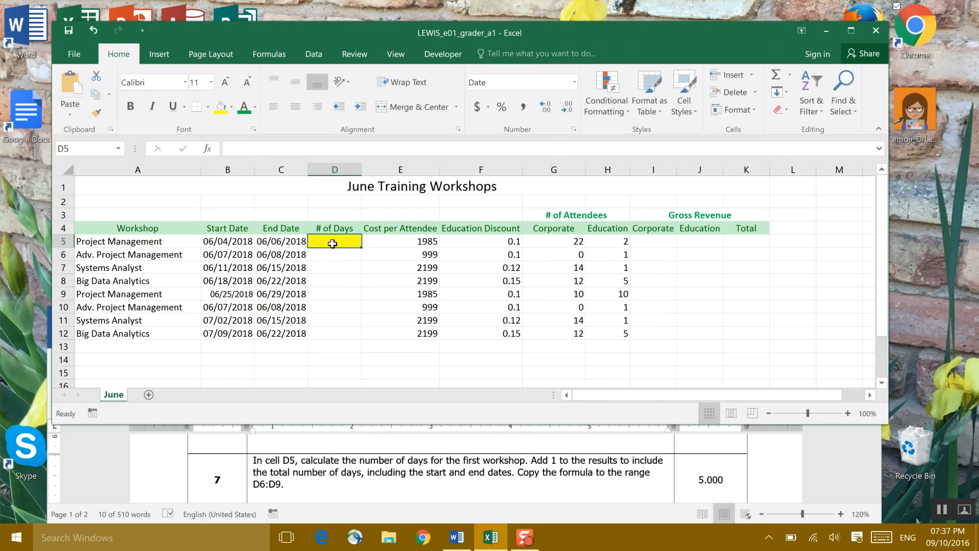
type("(")
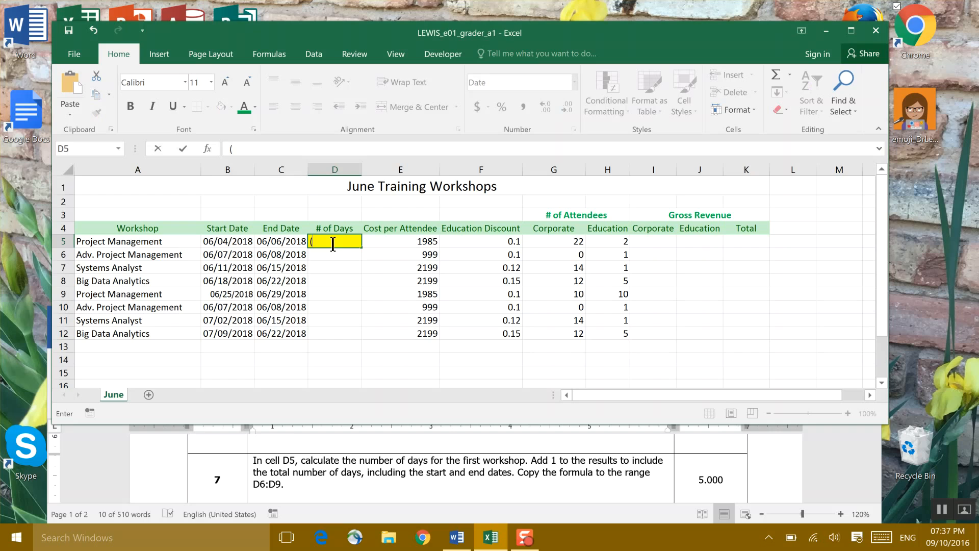
left_click(284, 242)
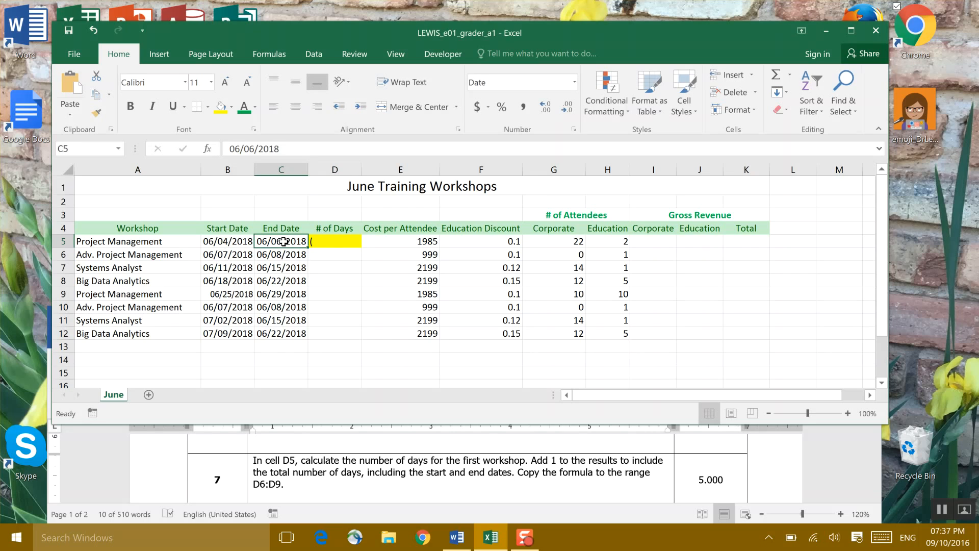
left_click(336, 247)
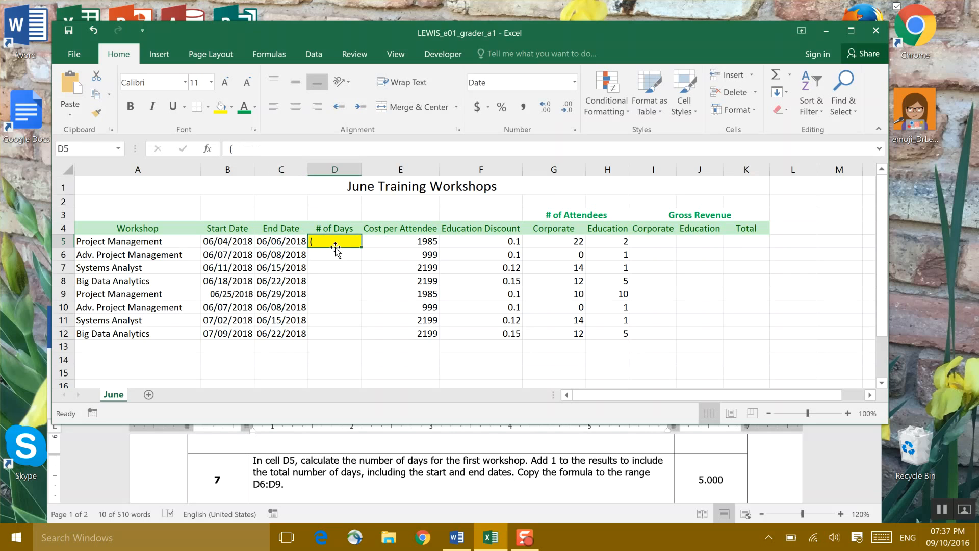
double_click(320, 241)
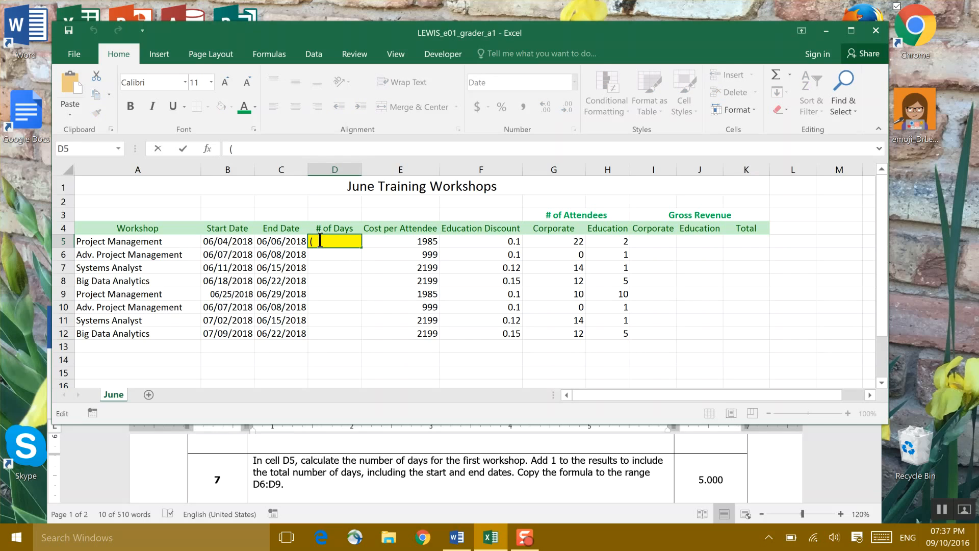
key("BackSpace")
Enter the formula =(C5-B5)+1 in cell D5 to calculate the first workshop's number of days.
type("=(")
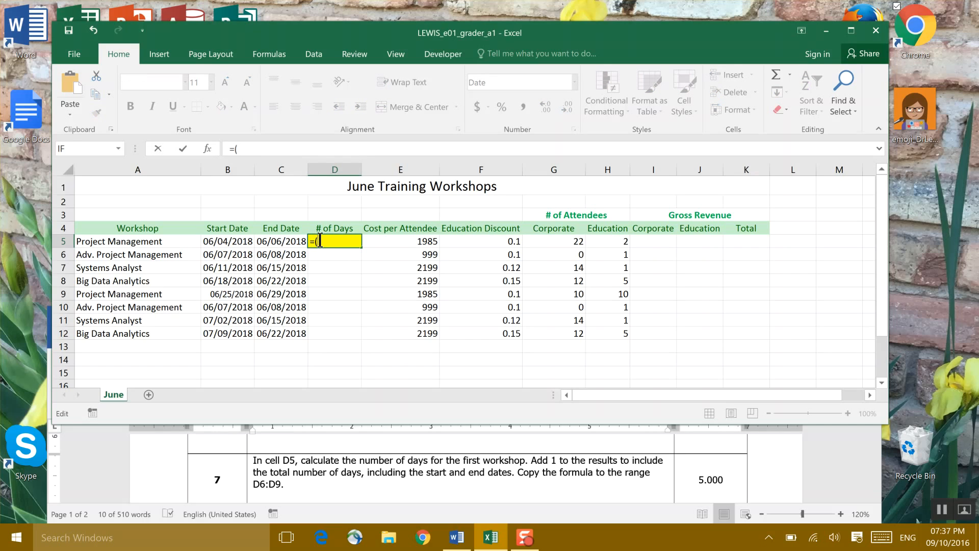
left_click(280, 243)
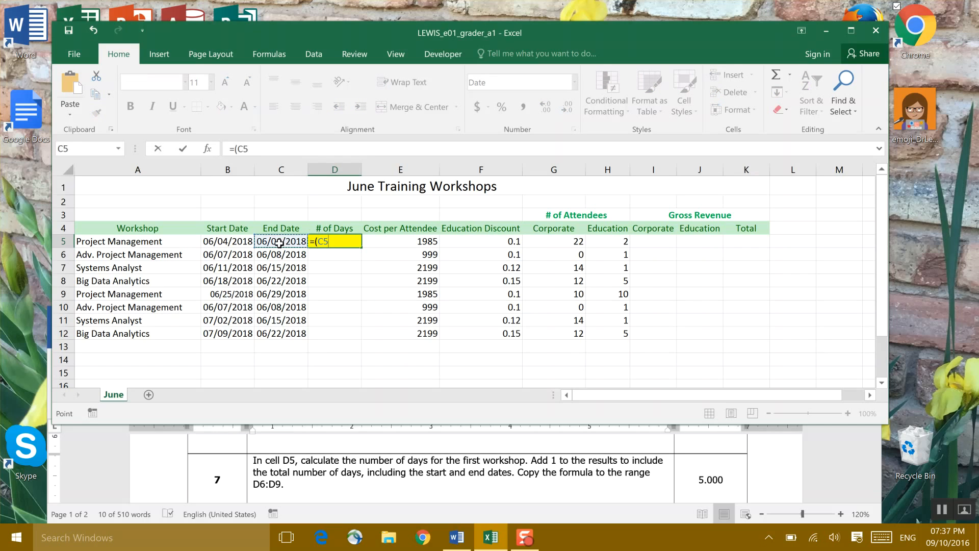
type("-")
left_click(234, 244)
type(")")
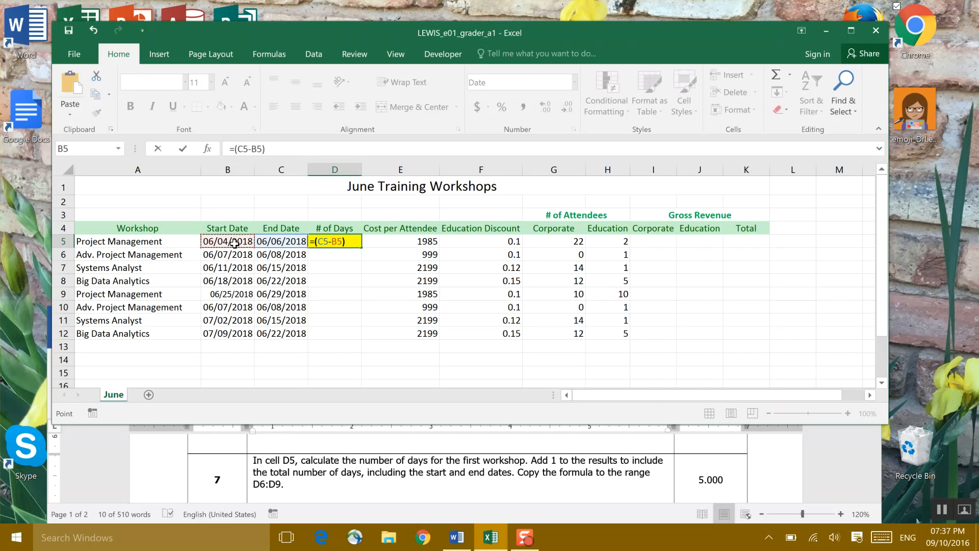
type("+1")
key("Return")
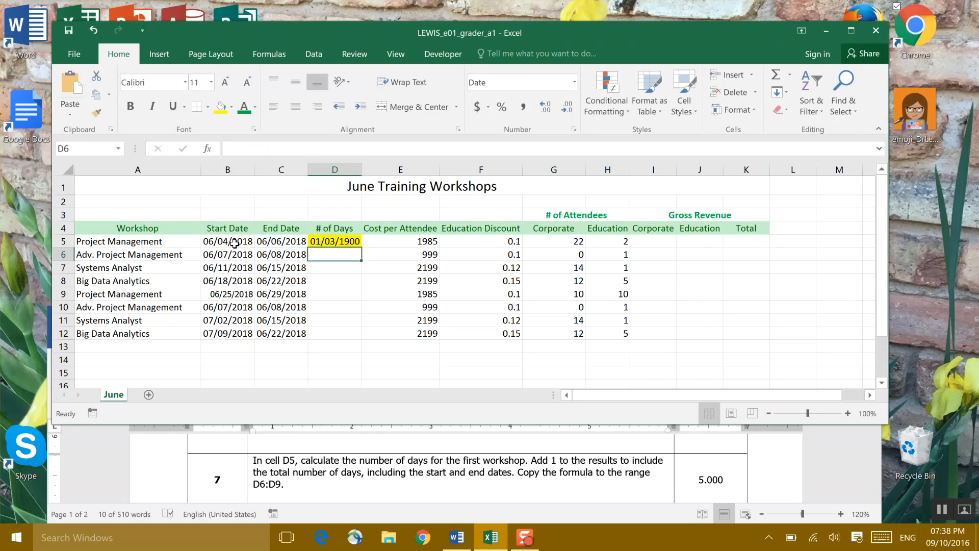
Copy the D5 formula down through D12 and auto-fit the width of column D.
left_click(335, 240)
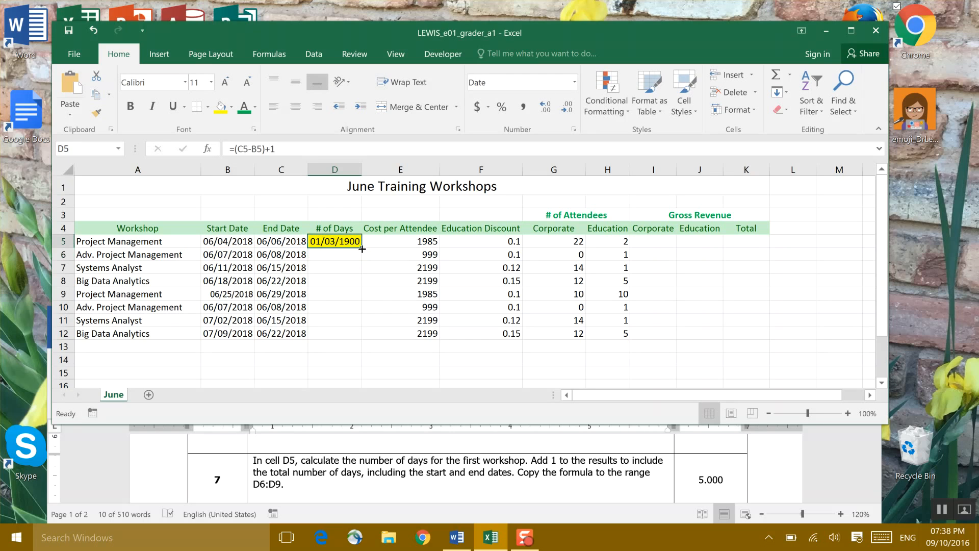
left_click_drag(362, 248, 365, 339)
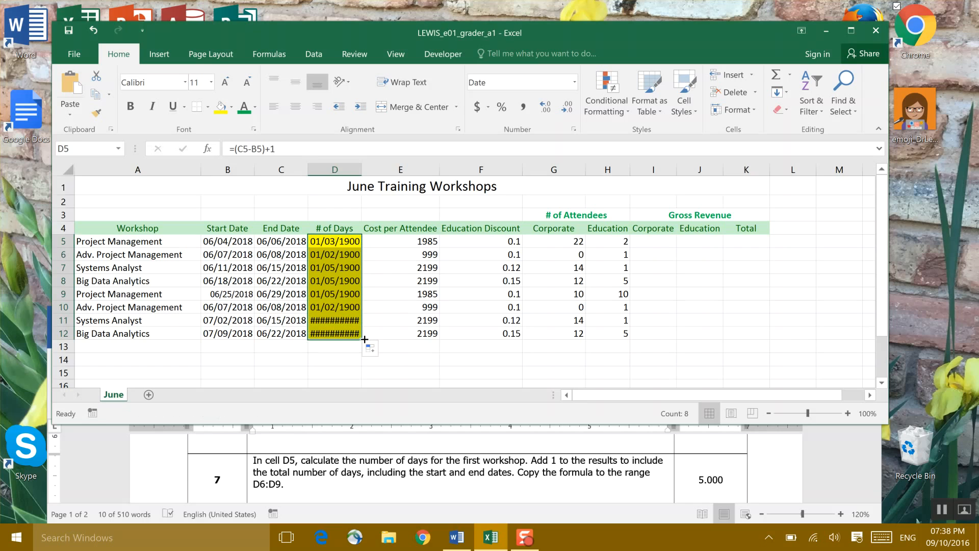
double_click(362, 172)
Apply the Number format with zero decimal places to the # of Days values in D5:D12.
left_click(575, 79)
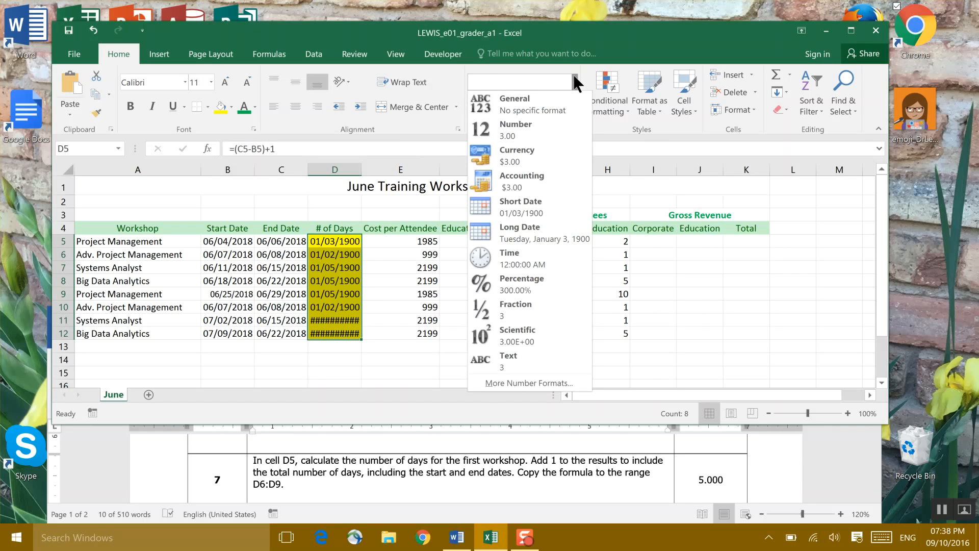
left_click(553, 212)
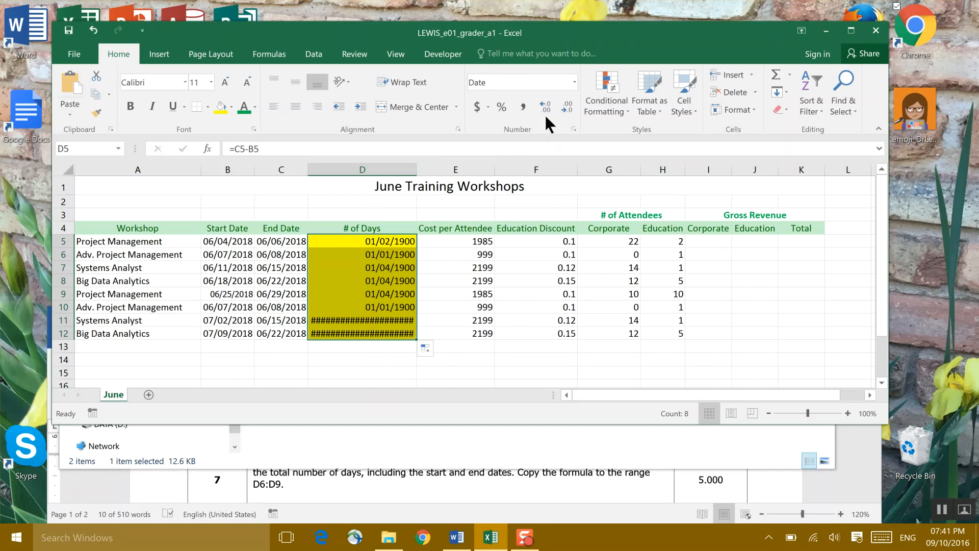
left_click(575, 85)
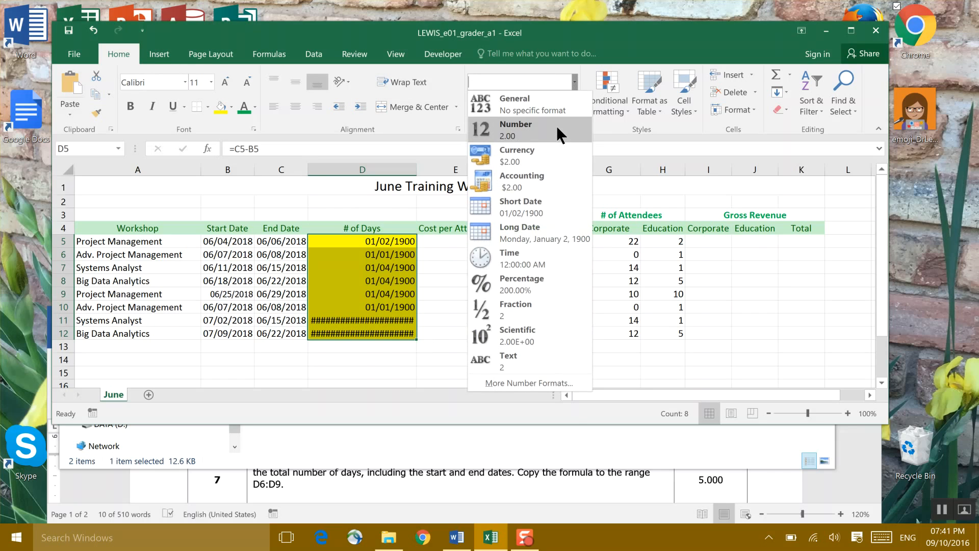
left_click(561, 135)
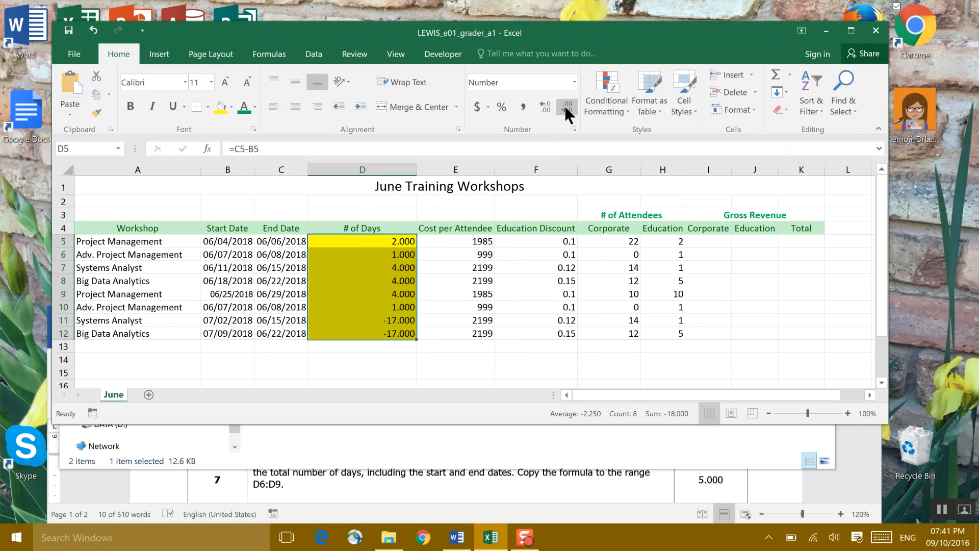
left_click(568, 110)
left_click(568, 109)
Center the D5:D12 values horizontally and vertically, and narrow column D.
left_click(300, 106)
left_click(294, 81)
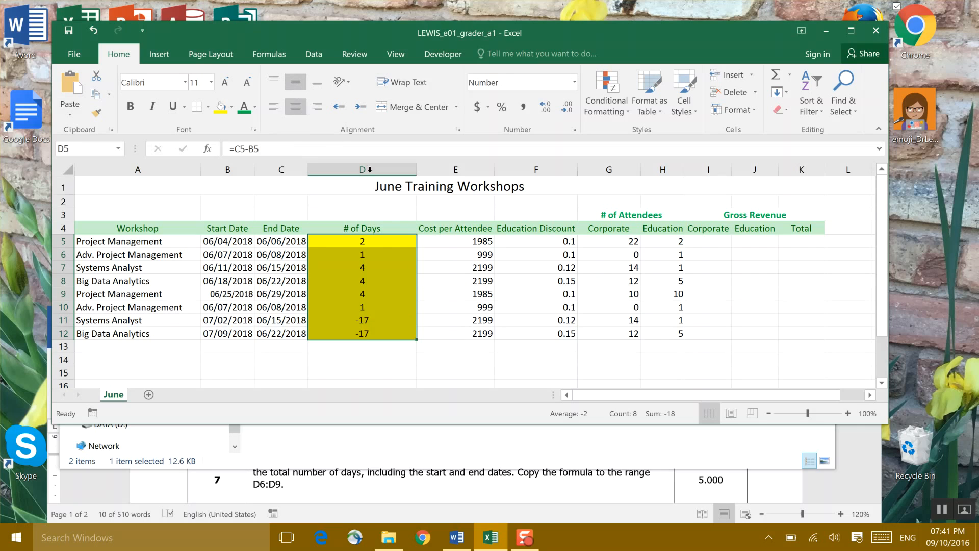
left_click_drag(416, 169, 376, 174)
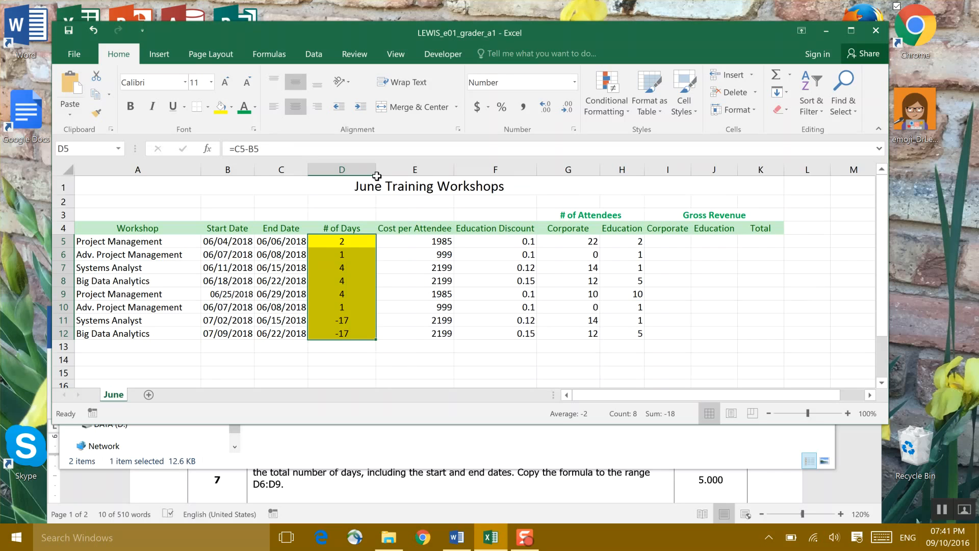
Change the formula in D5 to =C5-B5+1 and copy it down through D12.
left_click(356, 321)
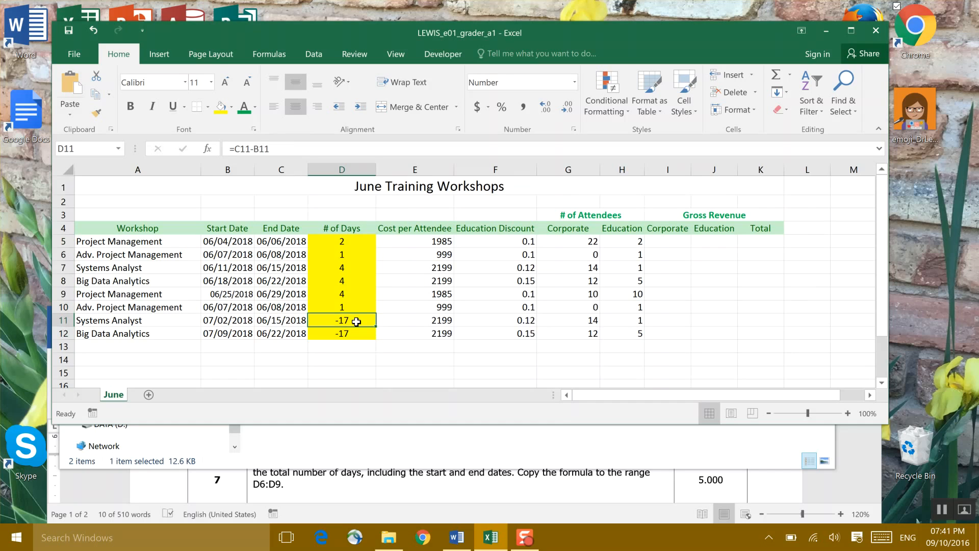
double_click(353, 246)
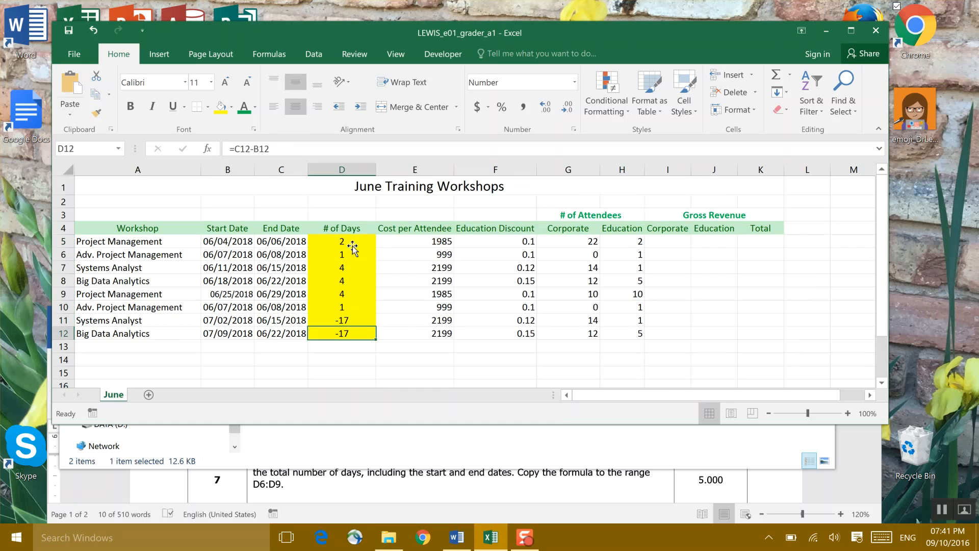
left_click(351, 243)
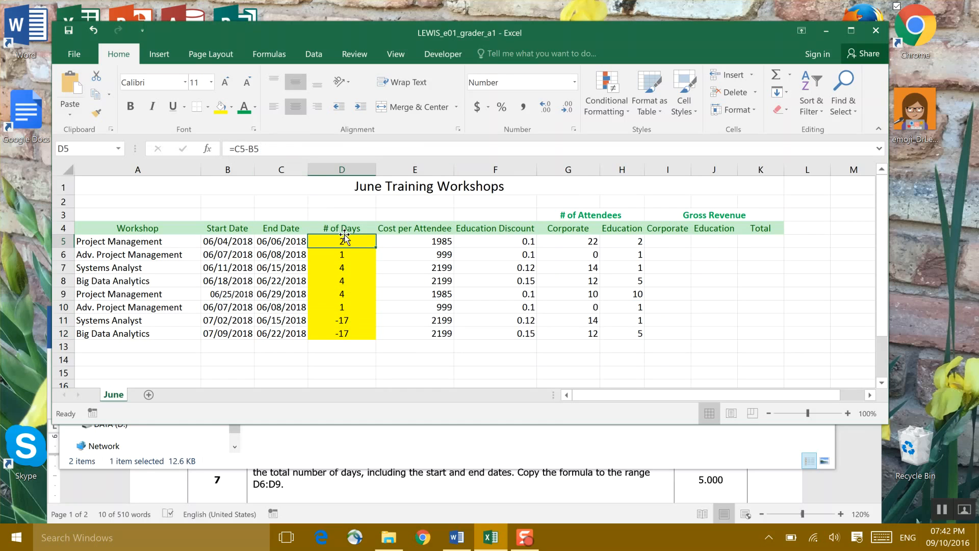
left_click(283, 152)
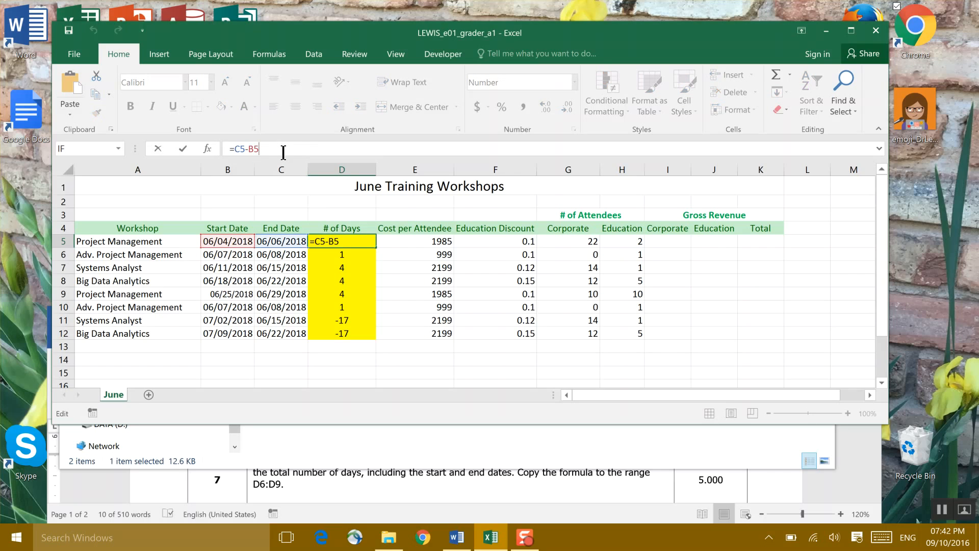
type("+1")
key("Return")
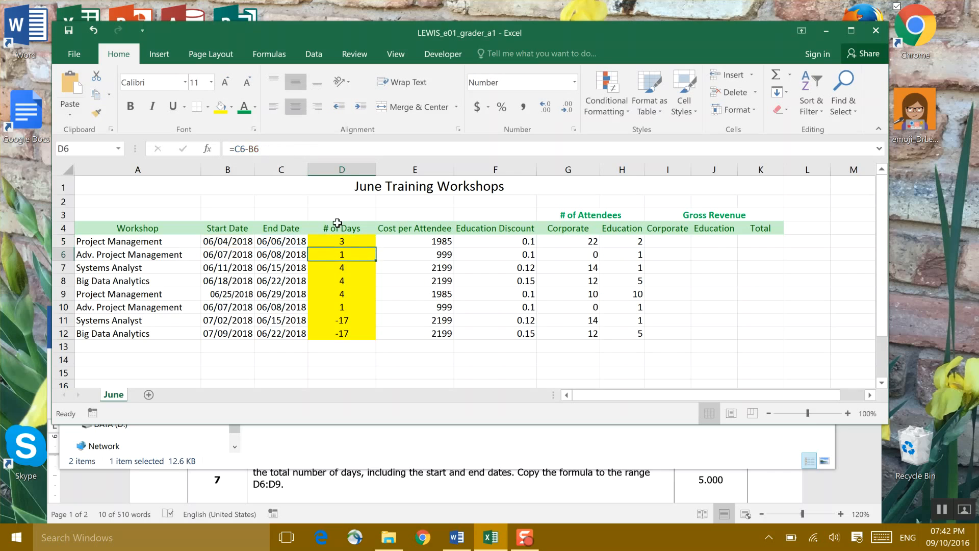
left_click(359, 241)
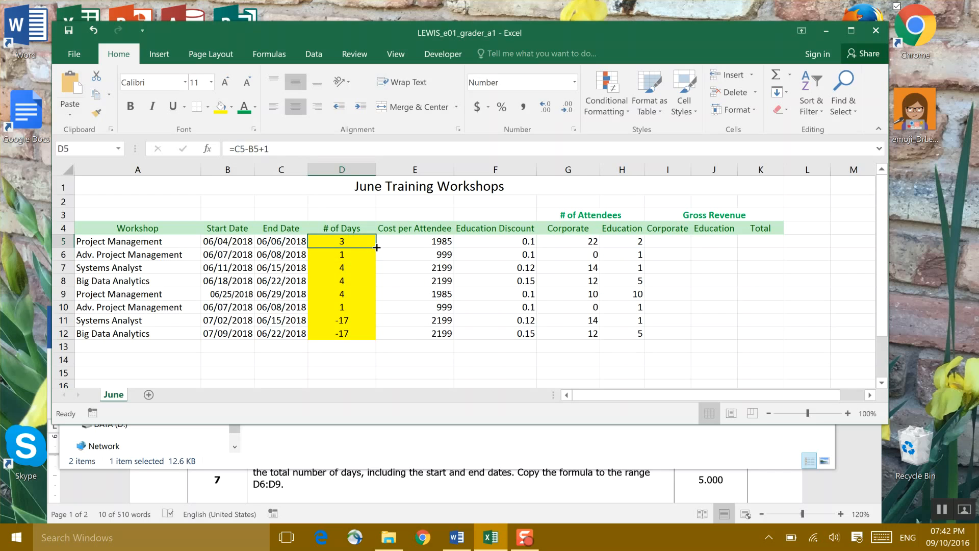
left_click_drag(377, 247, 375, 338)
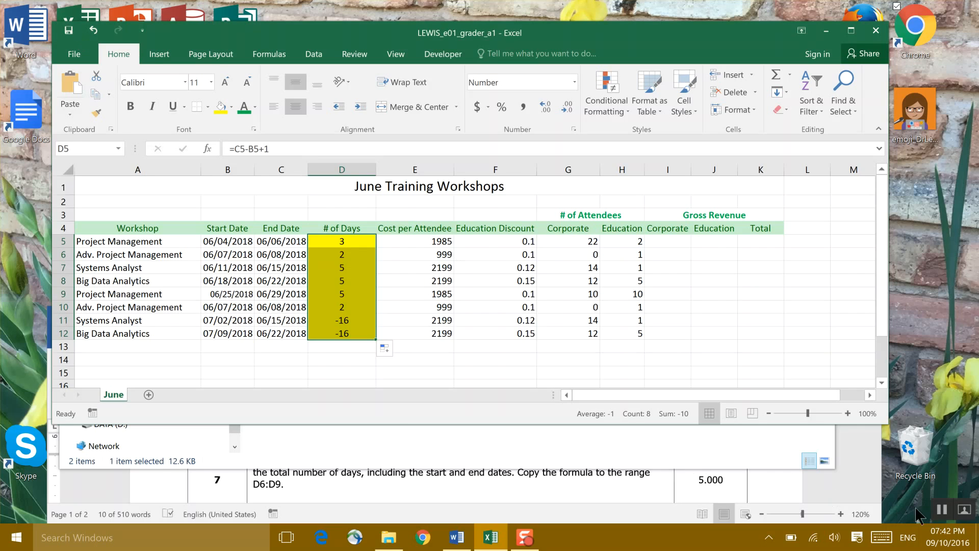
Check the copy range D6:D9 in step 7 of the Word instructions and return to the Excel workbook.
left_click(943, 510)
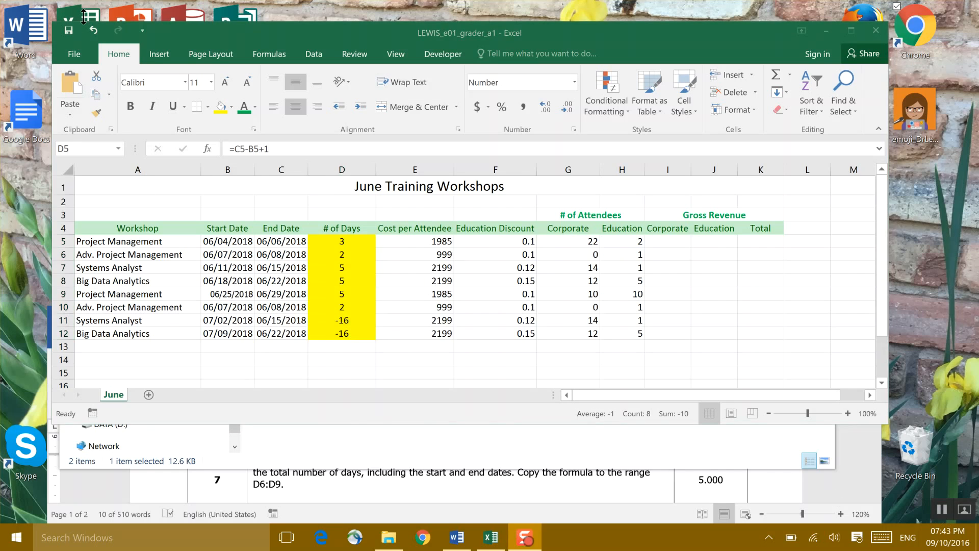
left_click(286, 486)
left_click_drag(254, 484, 283, 485)
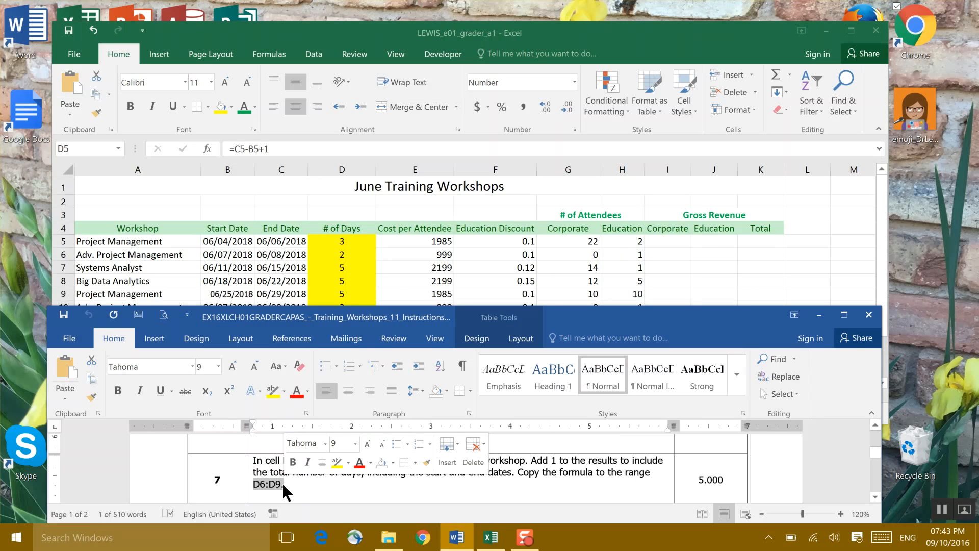
left_click(322, 207)
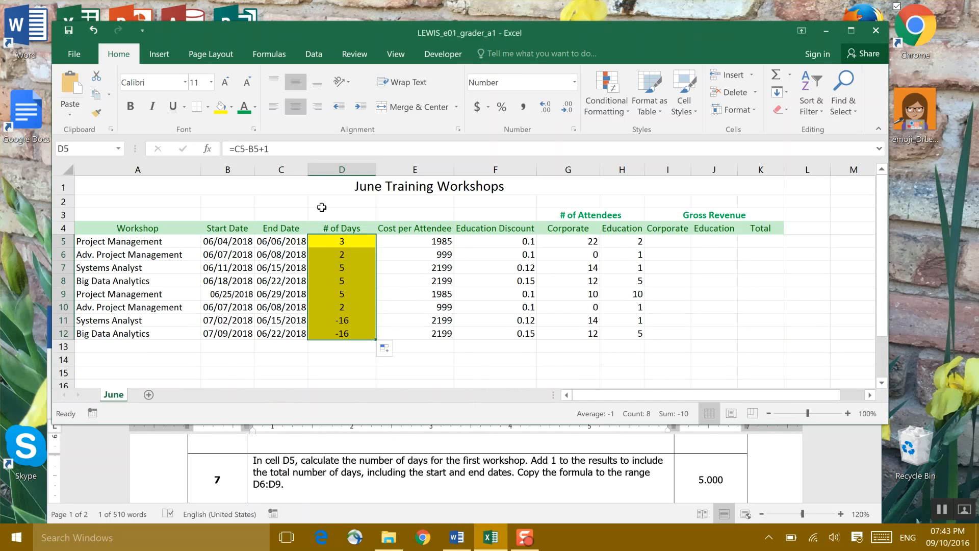
Clear all contents and formatting from cells D10:D12.
left_click(332, 308)
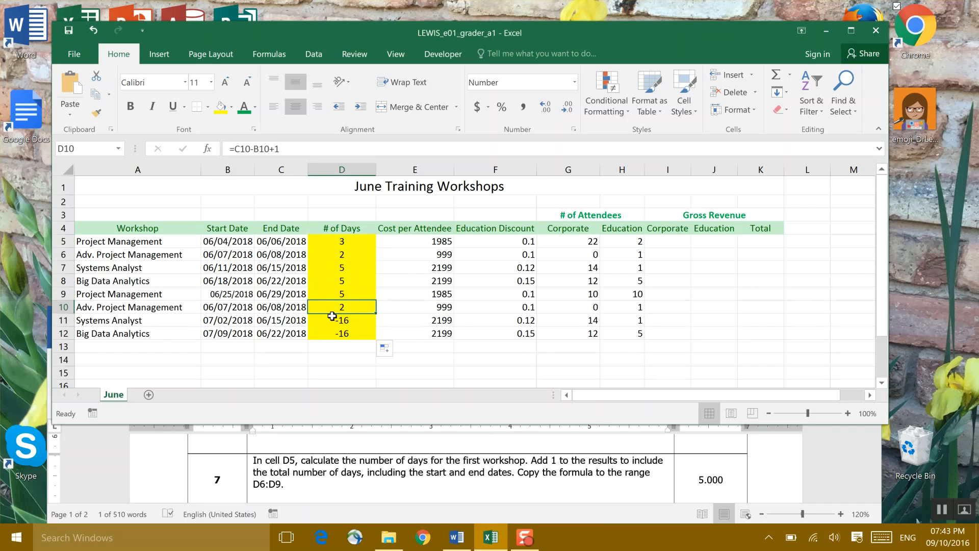
left_click_drag(332, 307, 332, 332)
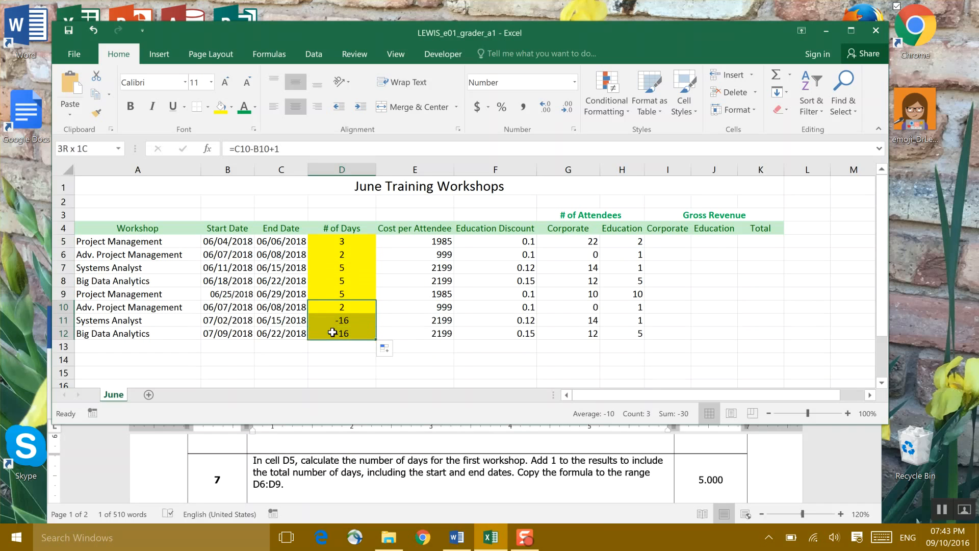
left_click(784, 107)
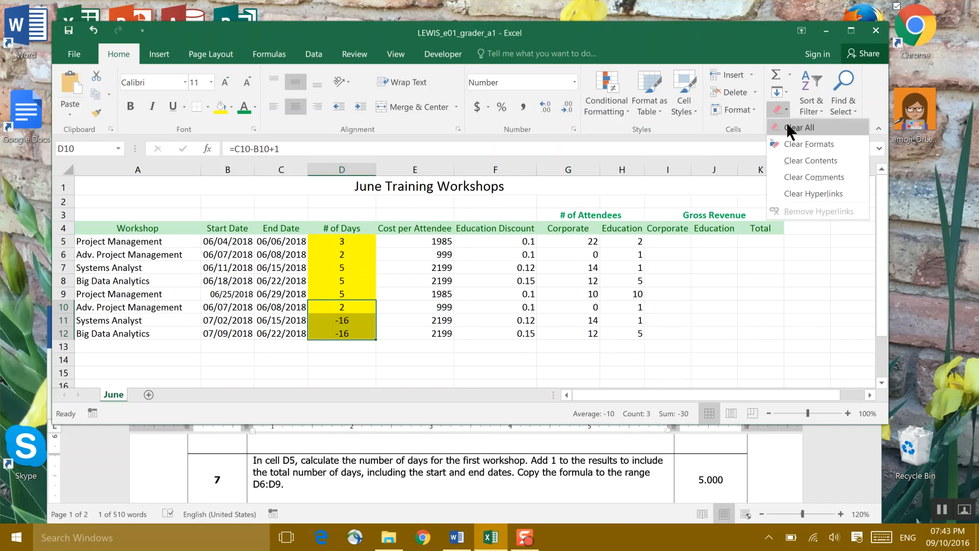
left_click(786, 123)
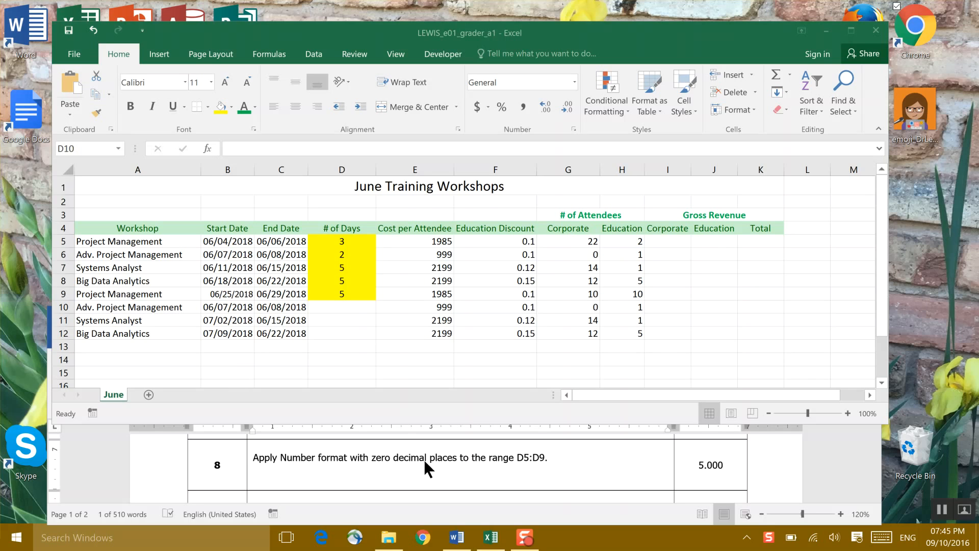
Increase the # of Days values in D5:D9 to three decimal places.
left_click(350, 239)
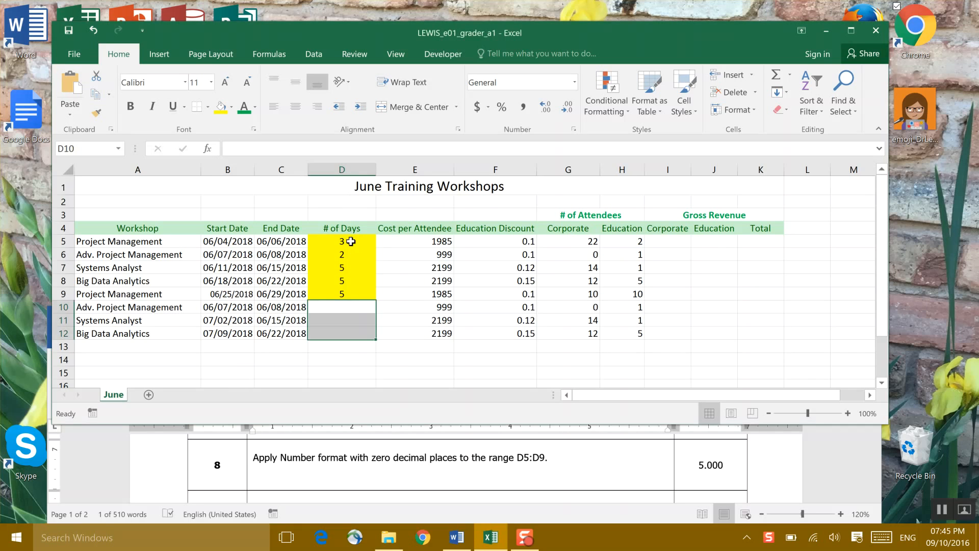
left_click_drag(351, 241, 355, 293)
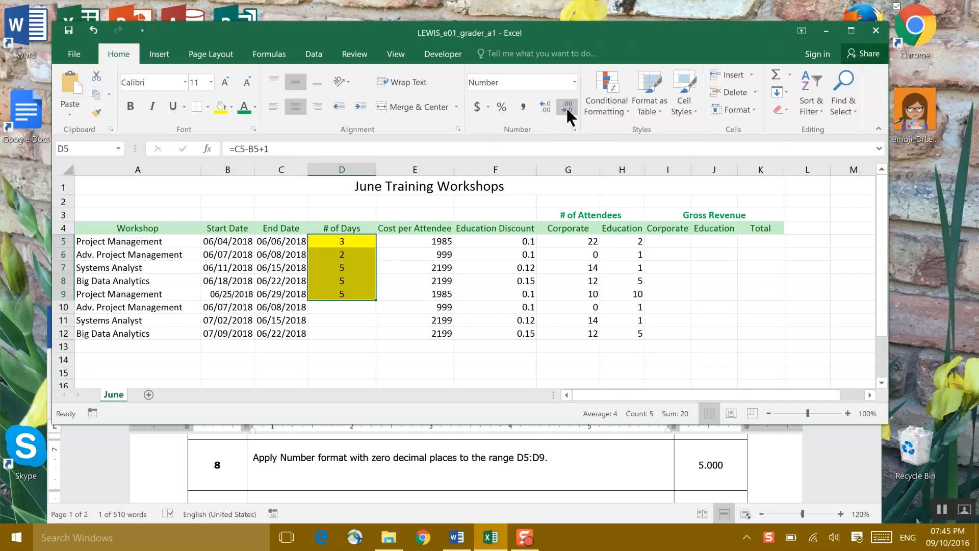
left_click(543, 106)
left_click(544, 106)
left_click(544, 106)
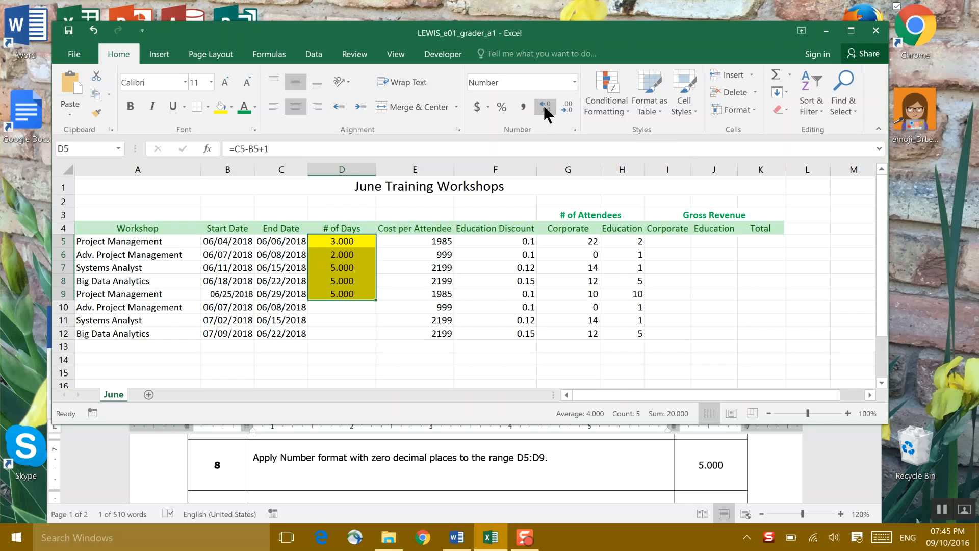
Reduce the # of Days values in D5:D9 to zero decimal places.
left_click(570, 109)
left_click(570, 109)
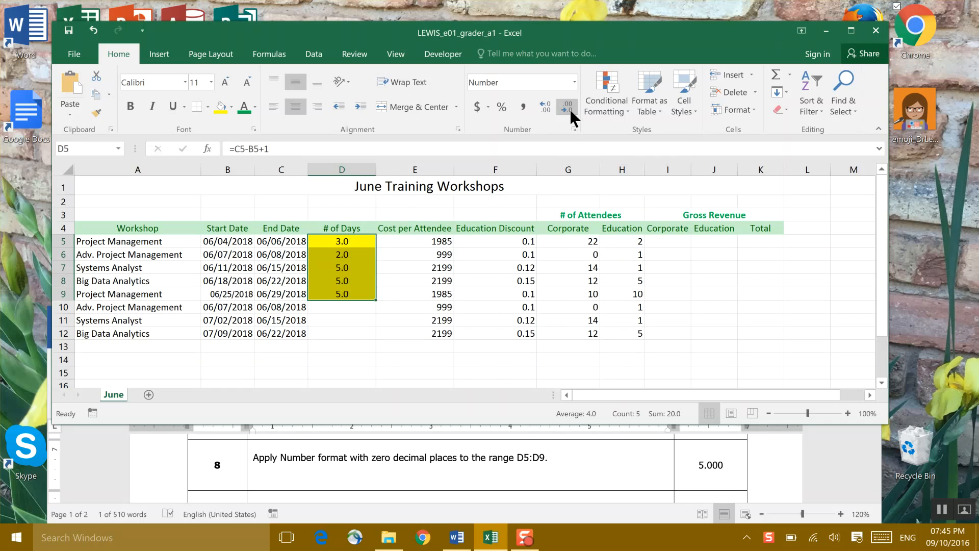
left_click(571, 109)
Read step 9 of the Word instructions about indenting D5:D9 and return to the Excel workbook.
left_click(871, 497)
left_click(875, 496)
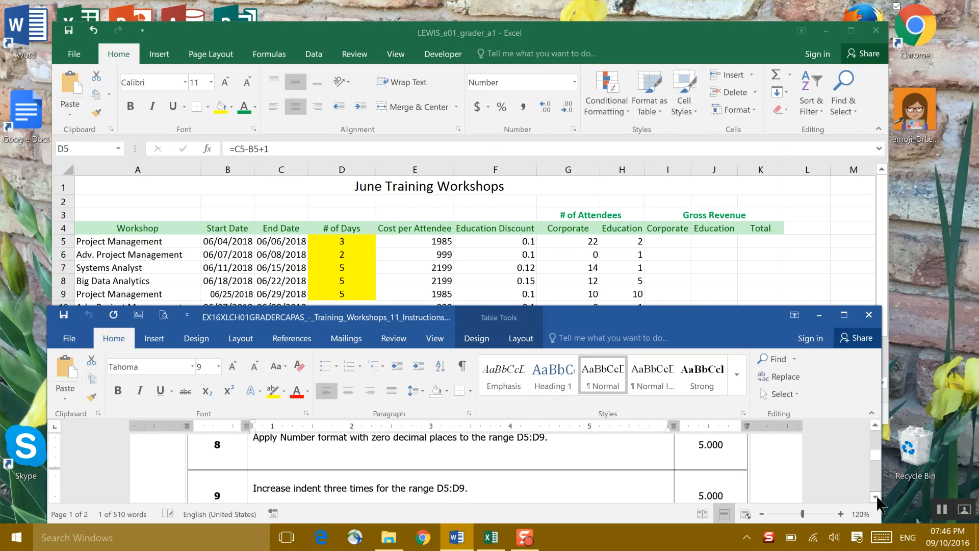
left_click(607, 134)
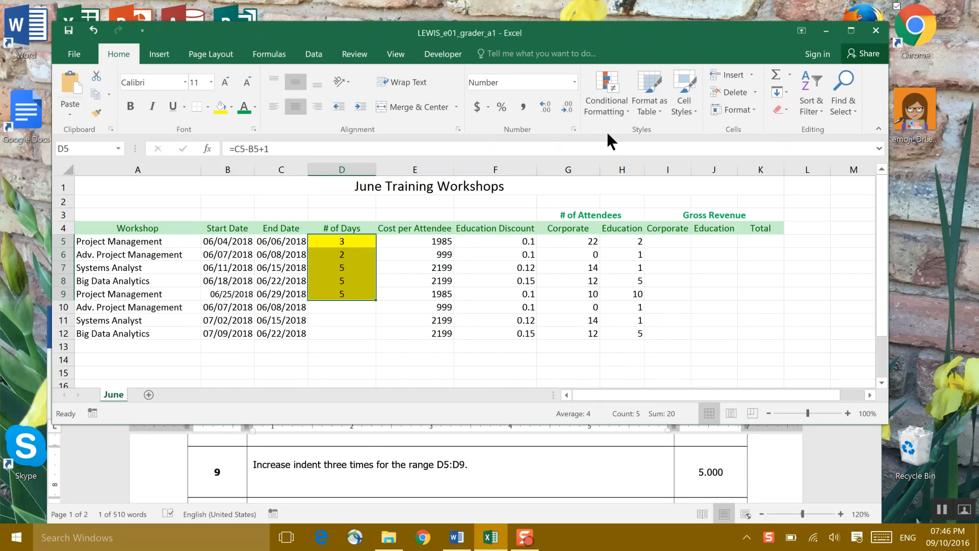
Remove the yellow fill from the # of Days cells D5:D9.
left_click_drag(352, 295, 352, 244)
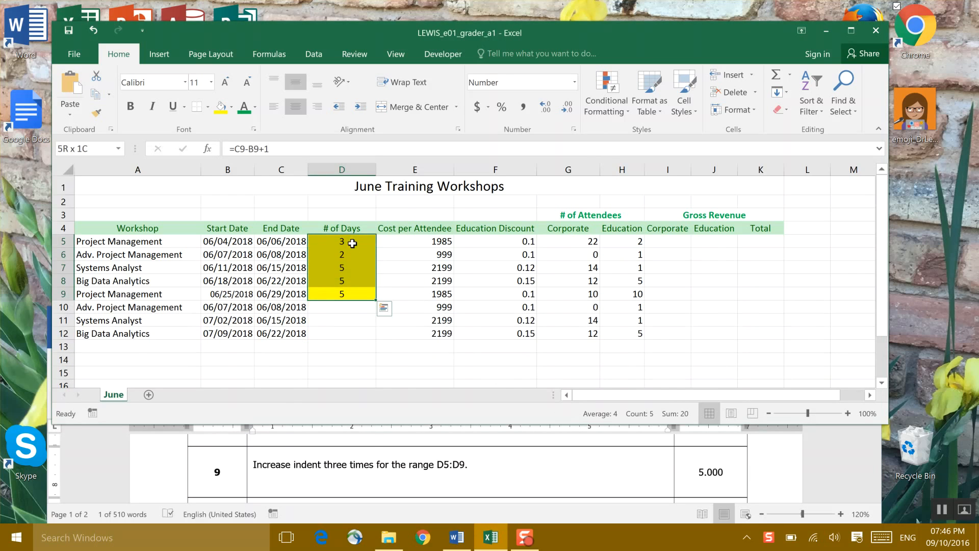
left_click(230, 102)
left_click(239, 217)
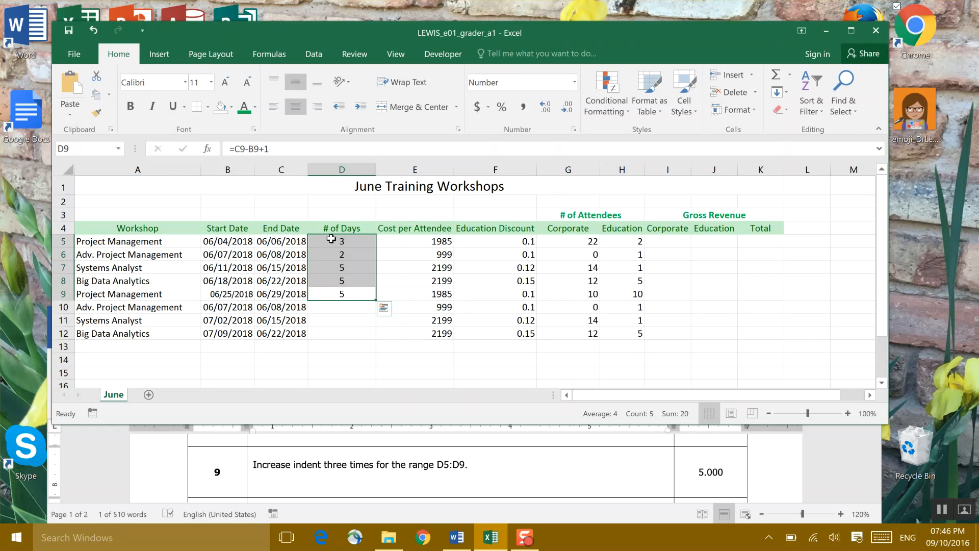
Left-align the # of Days cells D5:D9 and increase their indent three times.
left_click_drag(331, 239, 334, 300)
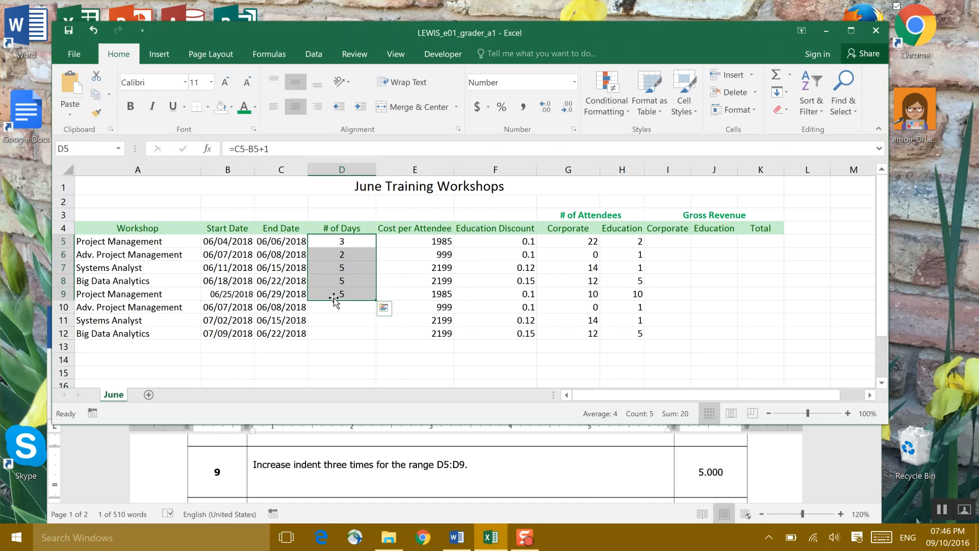
left_click(268, 104)
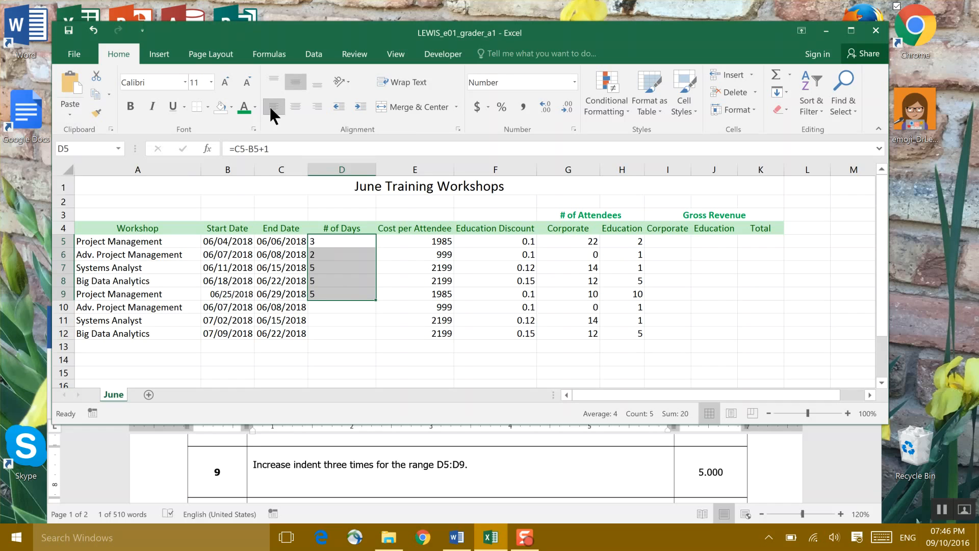
left_click(362, 105)
double_click(363, 105)
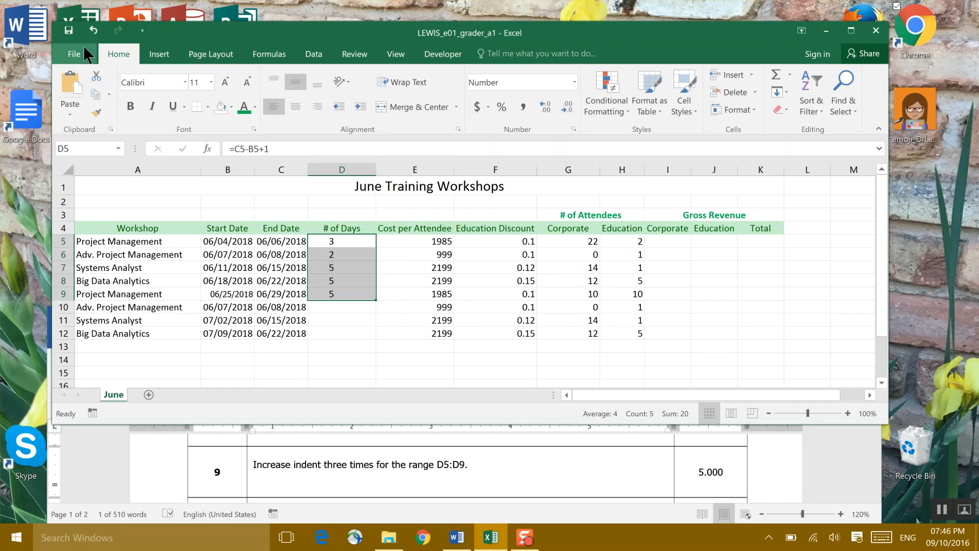
Read step 10 of the Word instructions about the canceled workshop and return to the Excel workbook.
left_click(883, 507)
left_click(873, 497)
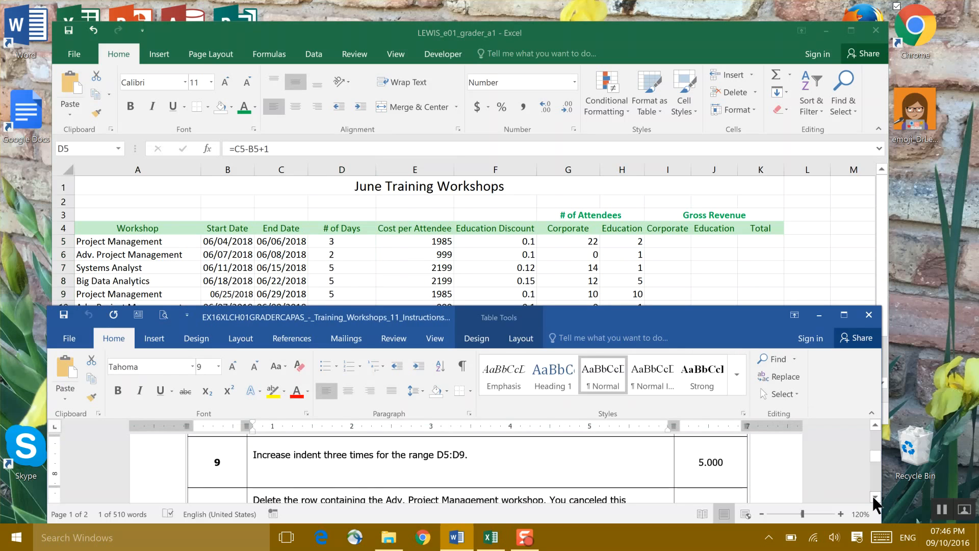
left_click(874, 498)
left_click(873, 497)
left_click(874, 497)
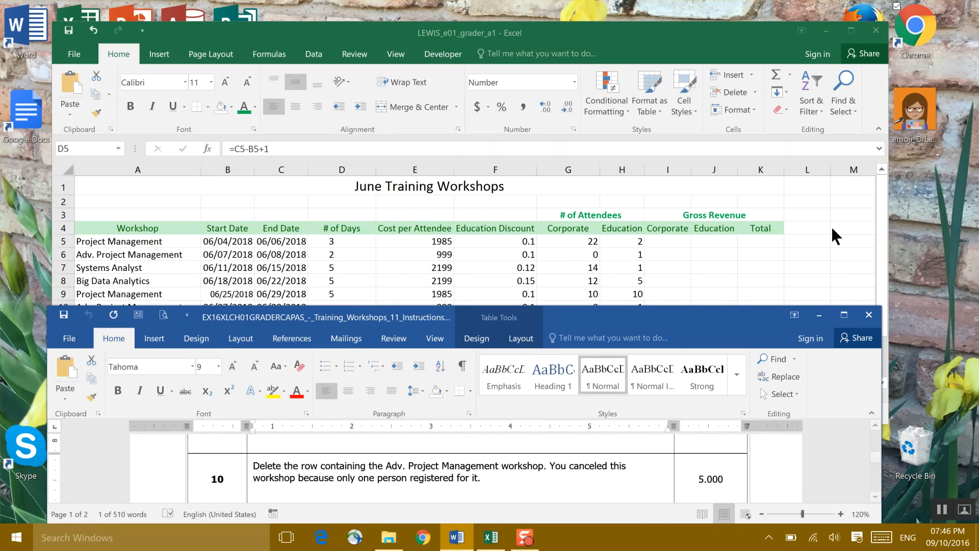
left_click(817, 187)
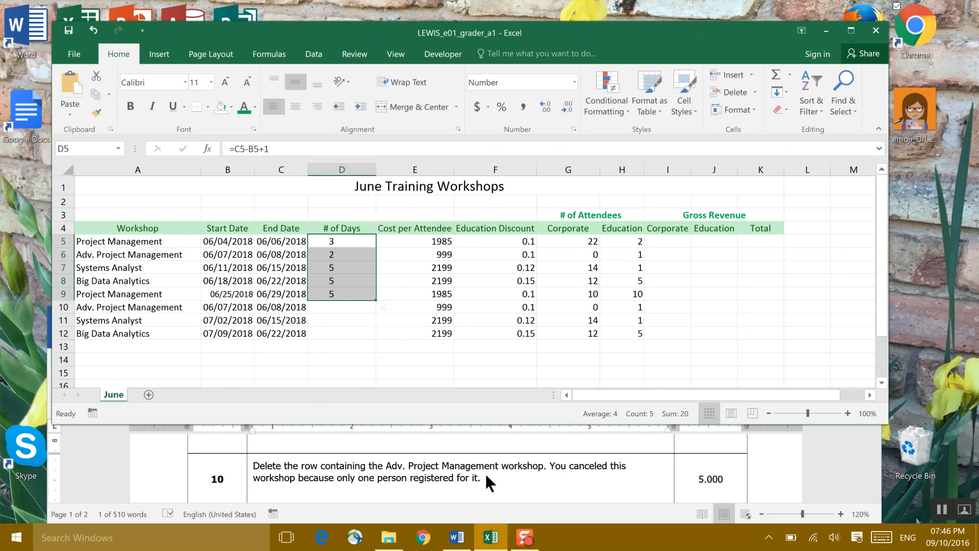
Delete row 6 containing the Adv. Project Management workshop and save the workbook.
left_click(61, 254)
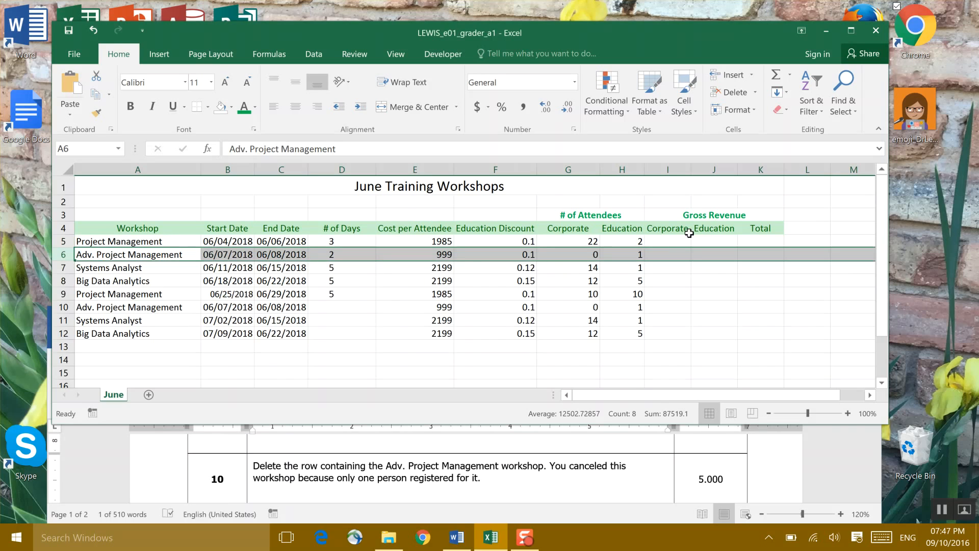
right_click(59, 255)
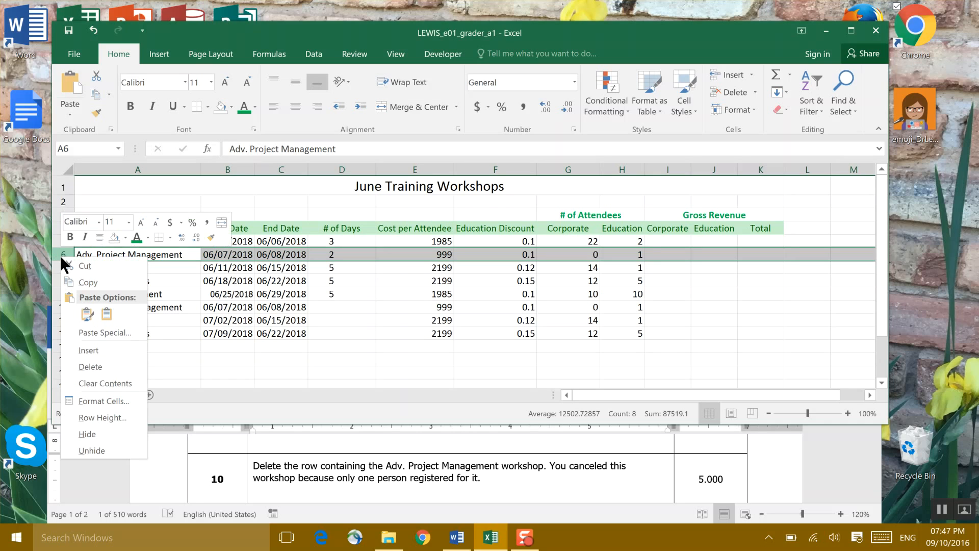
left_click(84, 366)
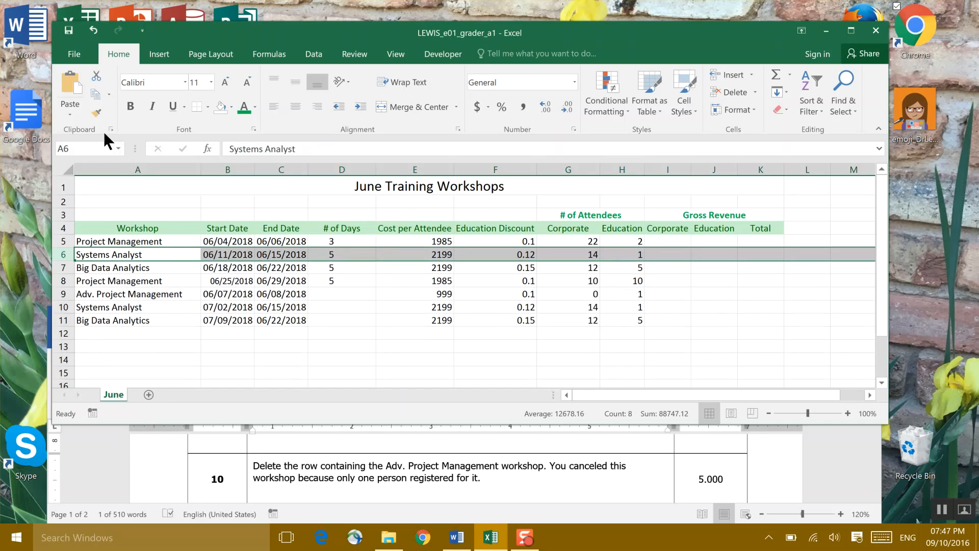
left_click(69, 30)
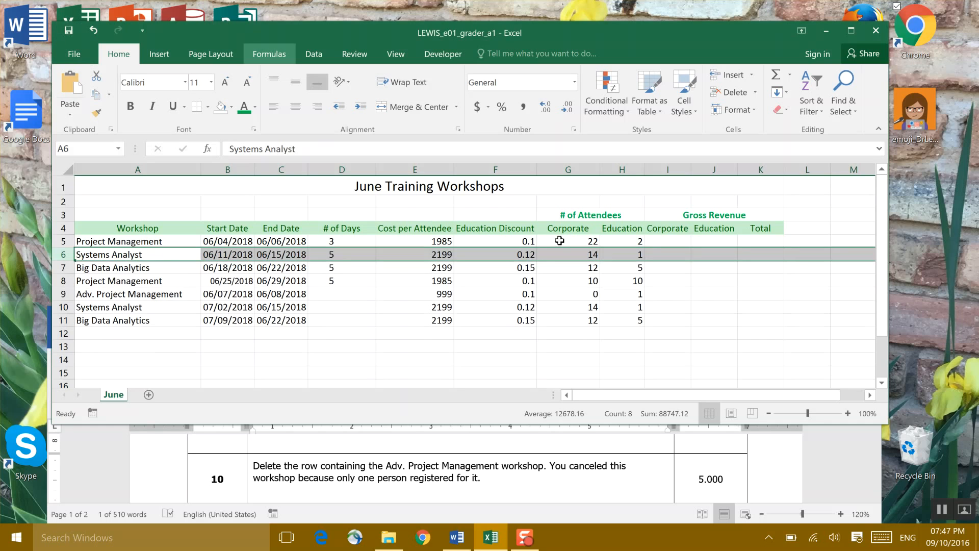
Find step 11 in the Word instructions and move the Word window lower to uncover more of the worksheet.
left_click(873, 497)
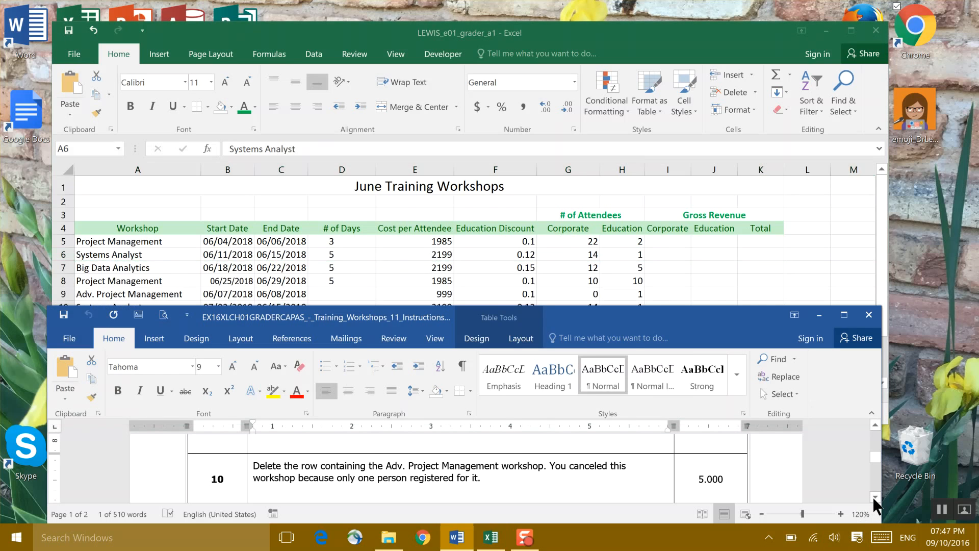
scroll(873, 497, "down", 2)
scroll(873, 497, "down", 4)
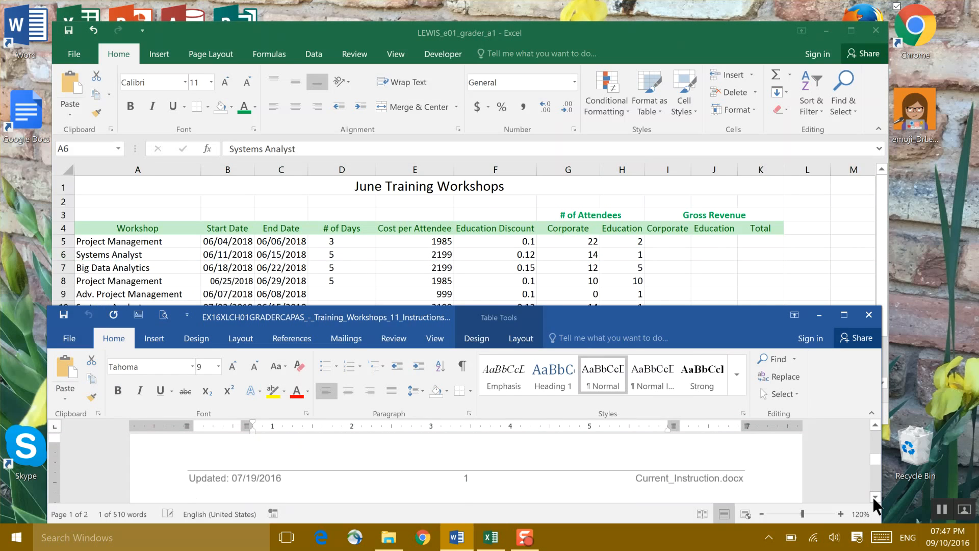
scroll(873, 496, "down", 5)
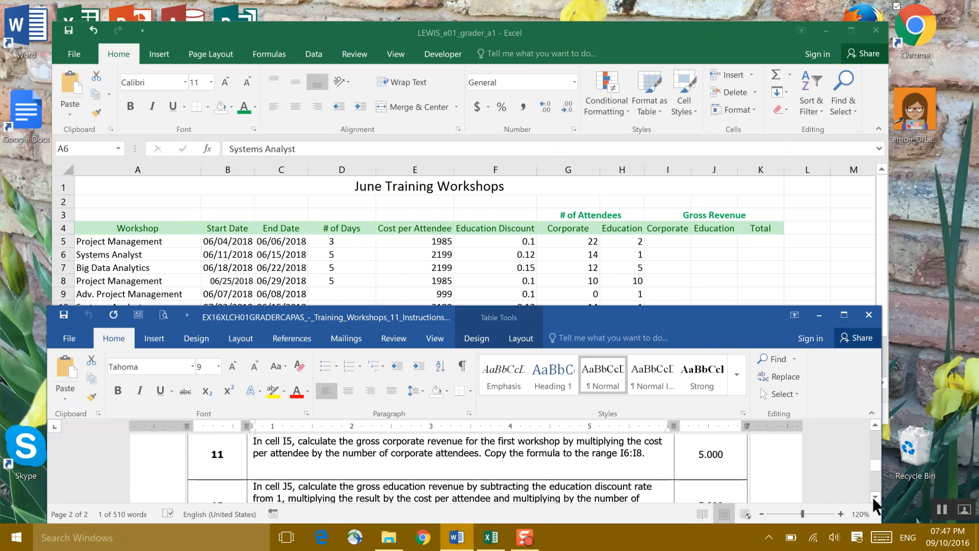
left_click_drag(728, 322, 730, 361)
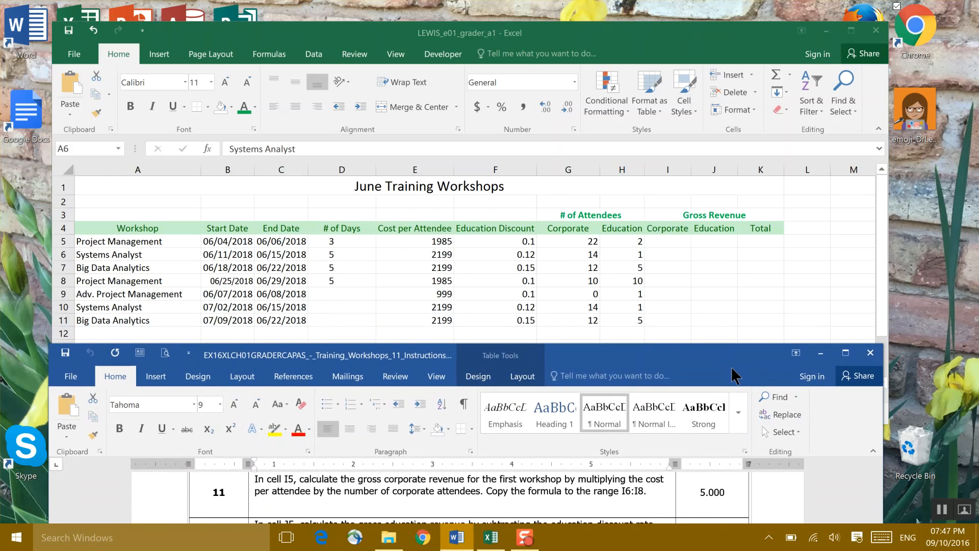
Highlight cell I5 under Gross Revenue Corporate in the Excel workbook with a yellow fill.
left_click(677, 241)
left_click(677, 240)
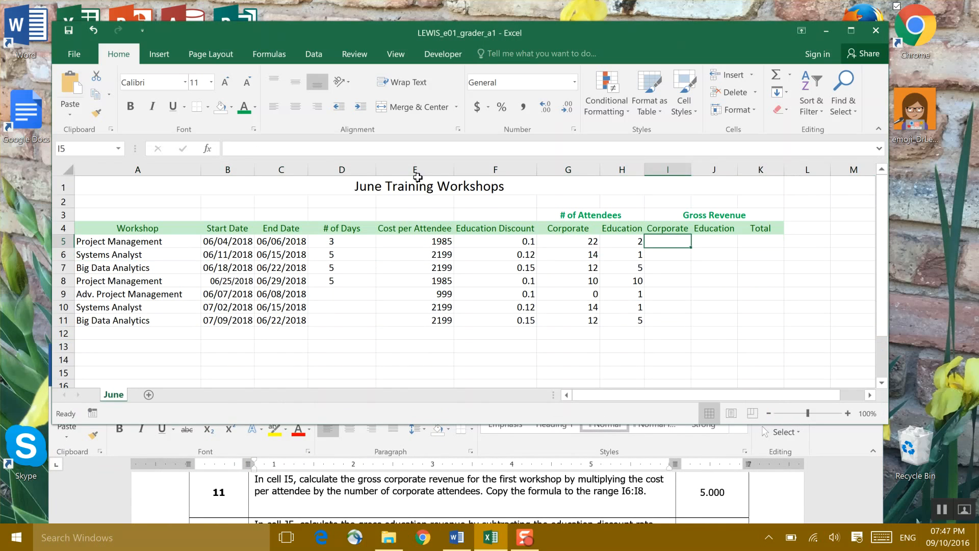
left_click(230, 108)
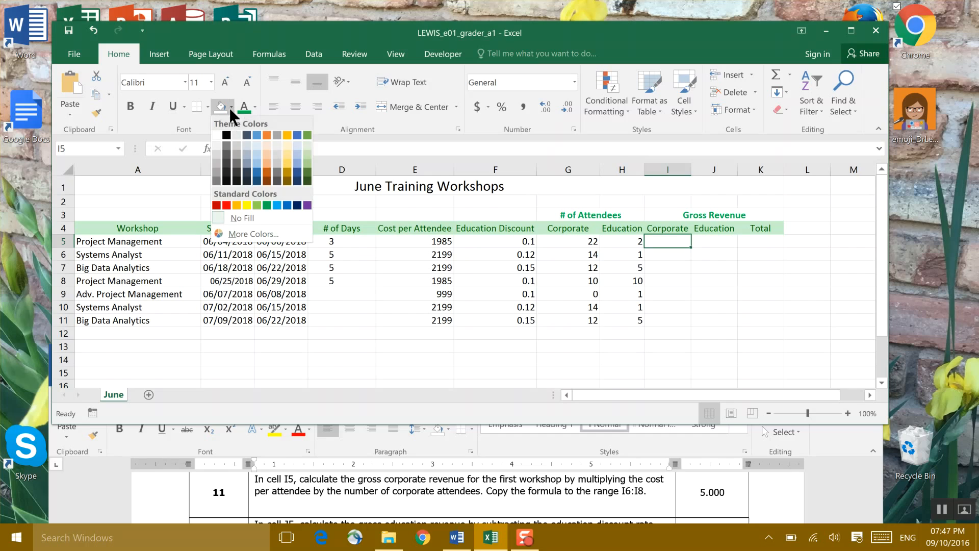
left_click(243, 201)
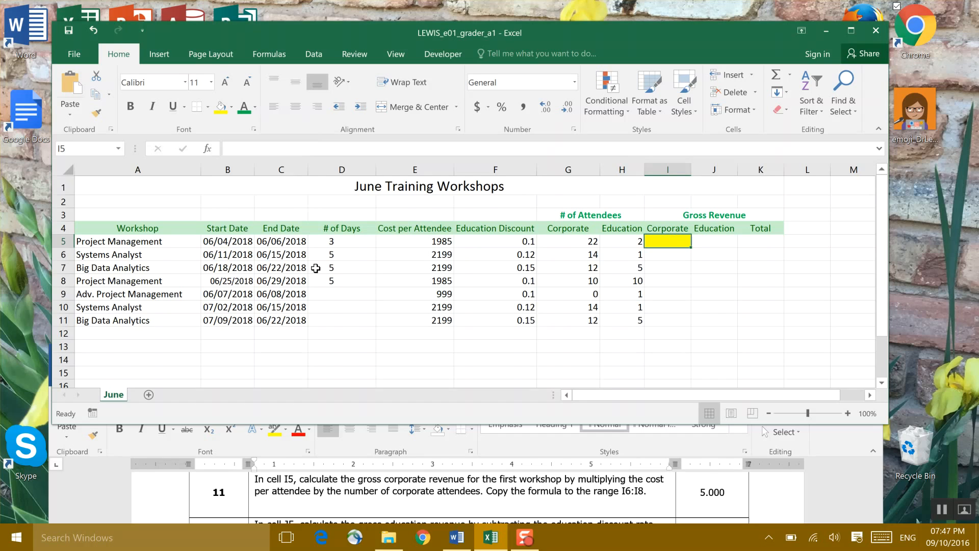
Try to multiply cost per attendee by corporate attendees in I5 using X as the operator, entering =E5X.
left_click(424, 241)
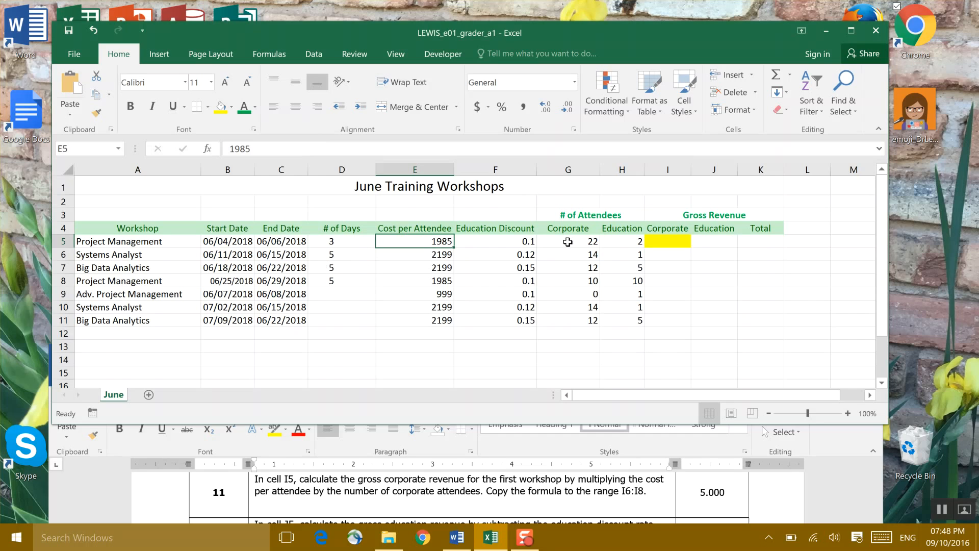
left_click(658, 238)
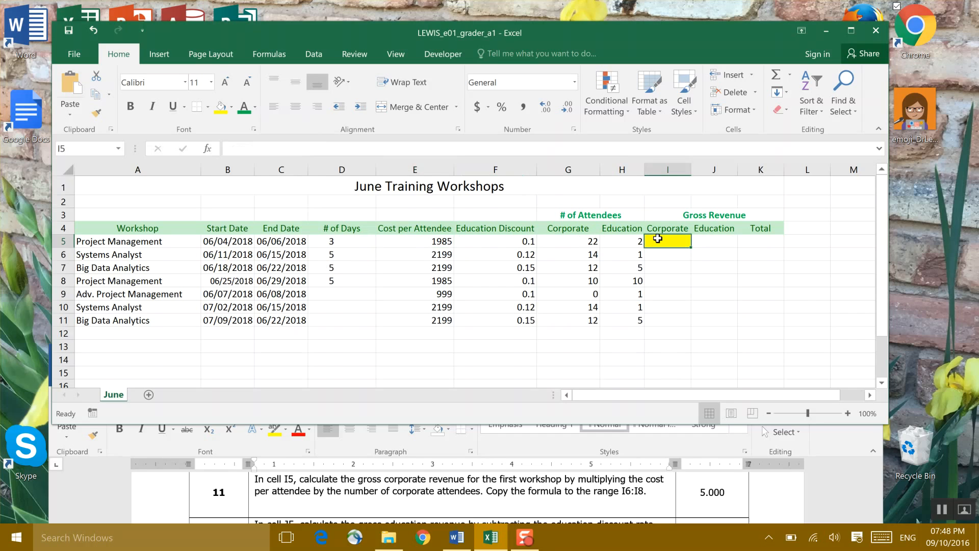
type("=")
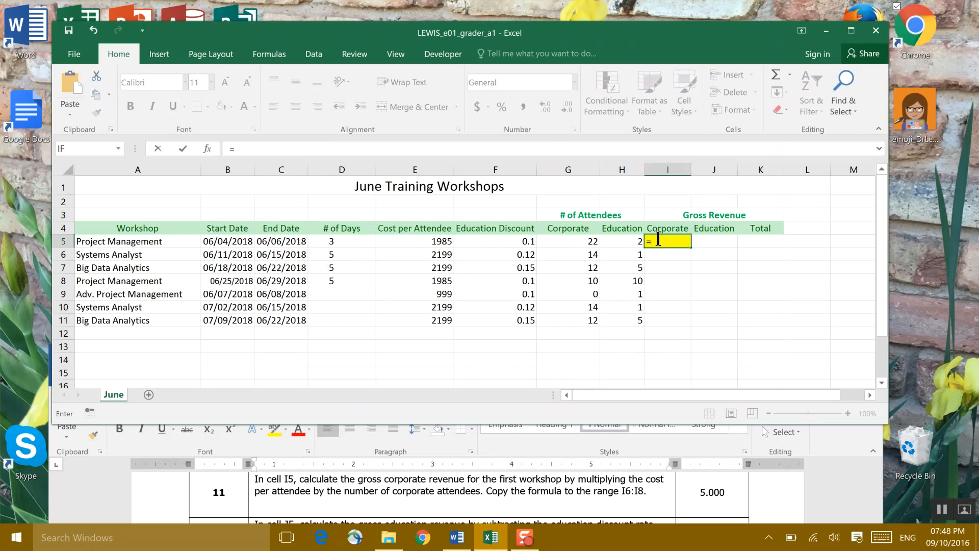
left_click(435, 240)
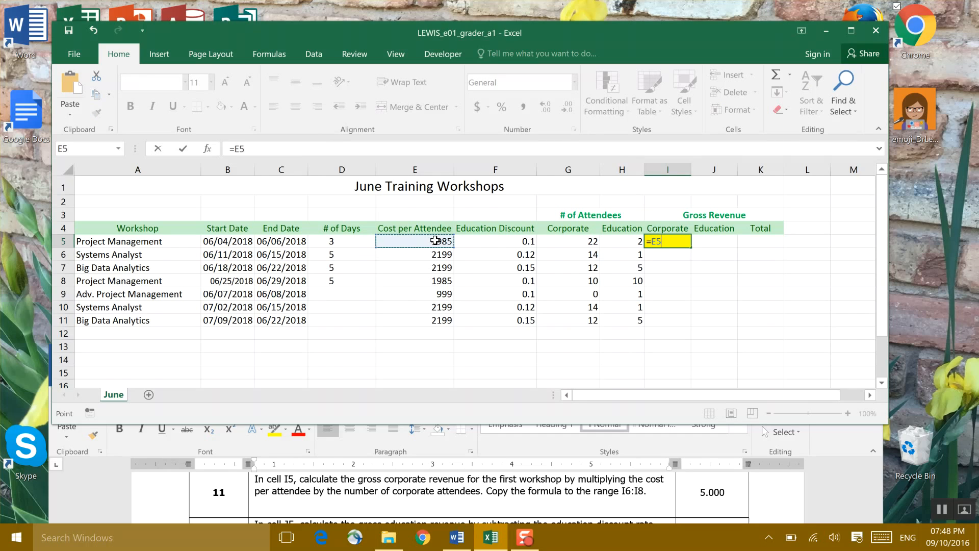
type("X")
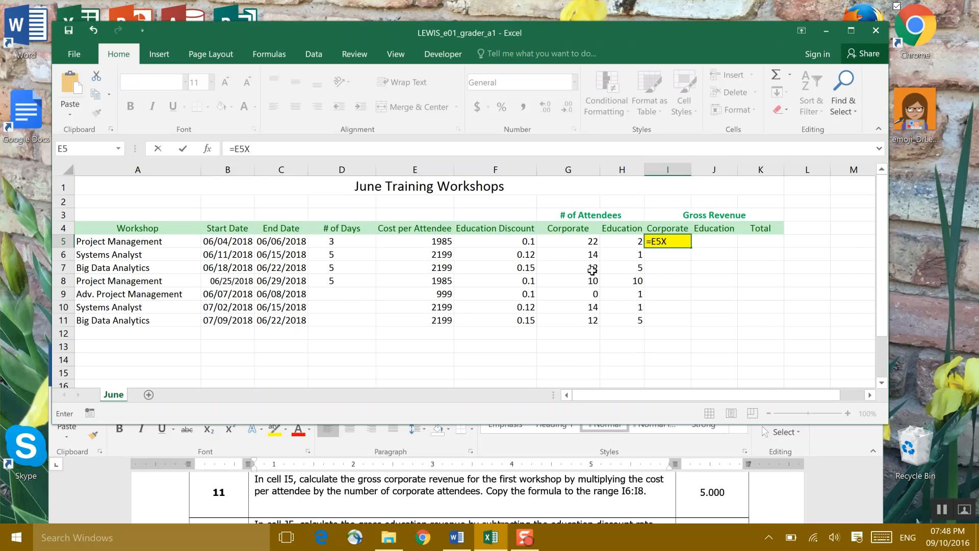
left_click(583, 238)
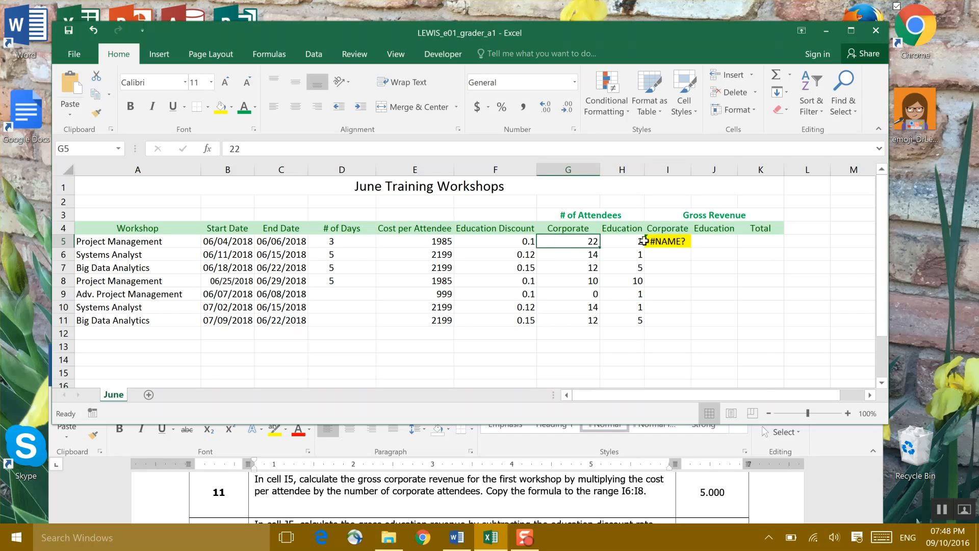
Replace the contents of I5 with the corporate gross revenue formula =E5*G5 and select the cell again.
left_click(657, 241)
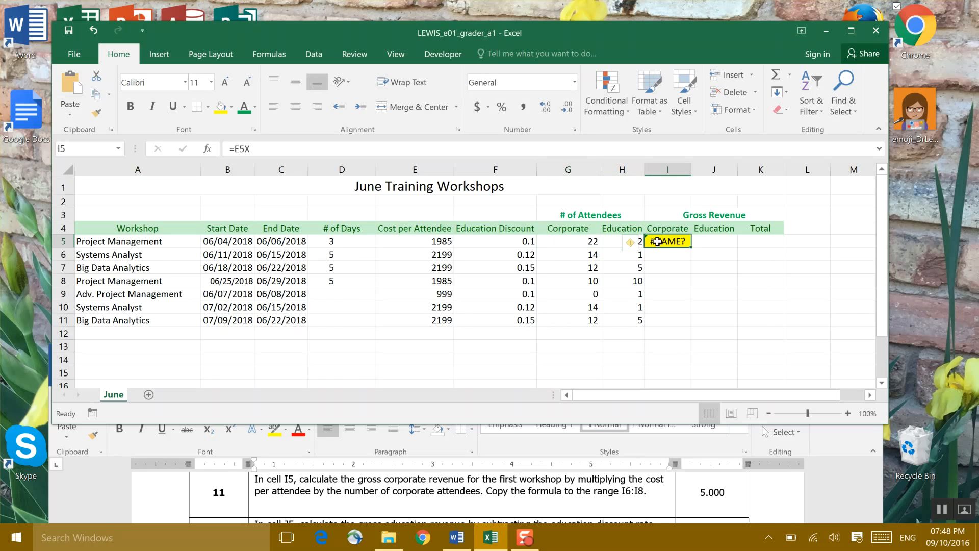
key("BackSpace")
type("=")
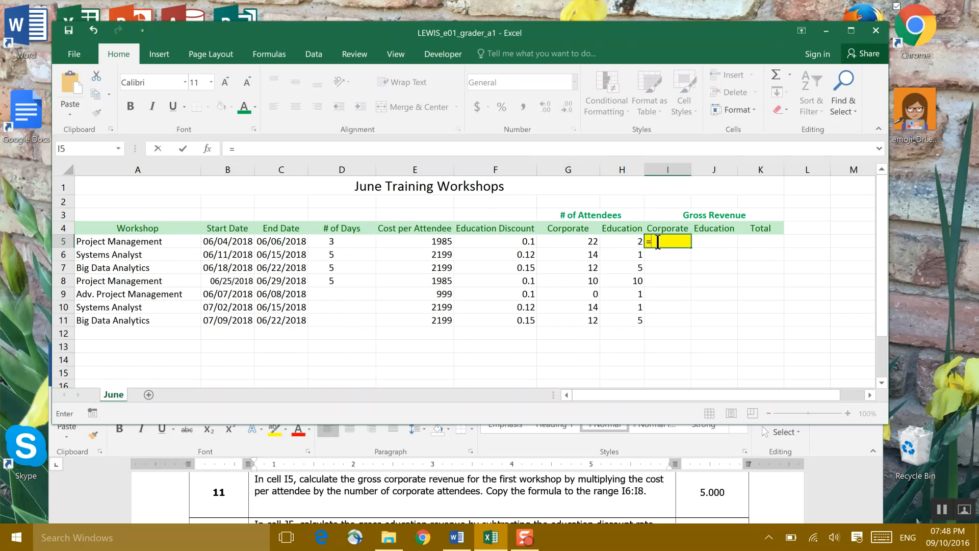
left_click(430, 245)
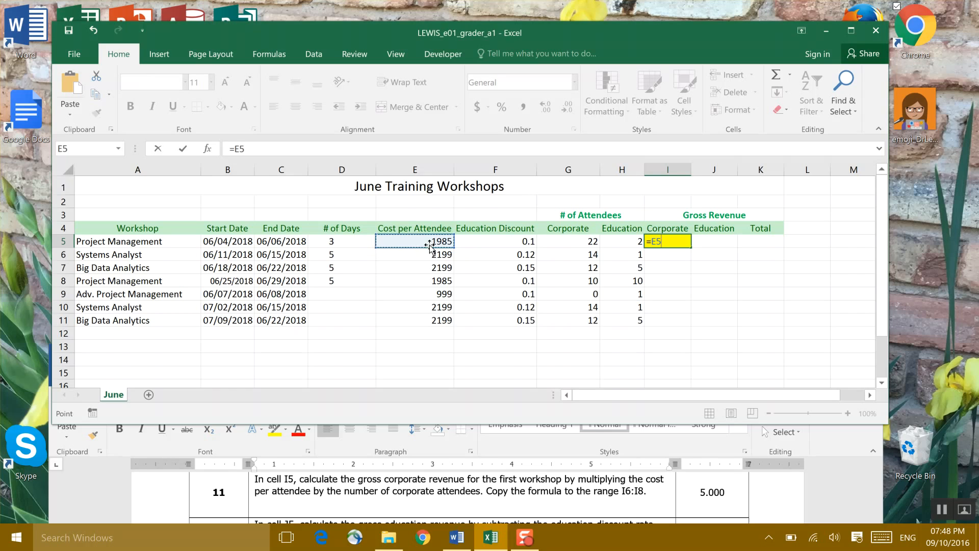
type("*")
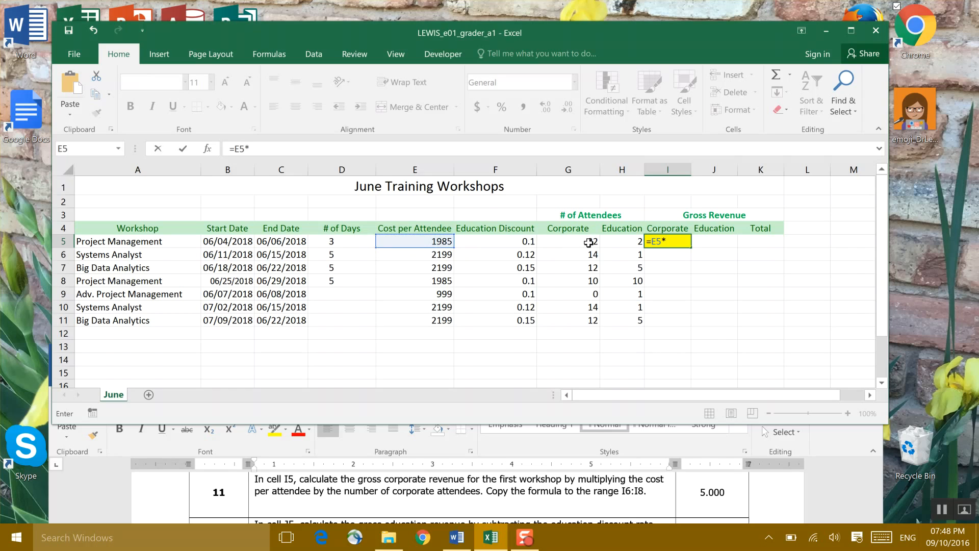
left_click(589, 243)
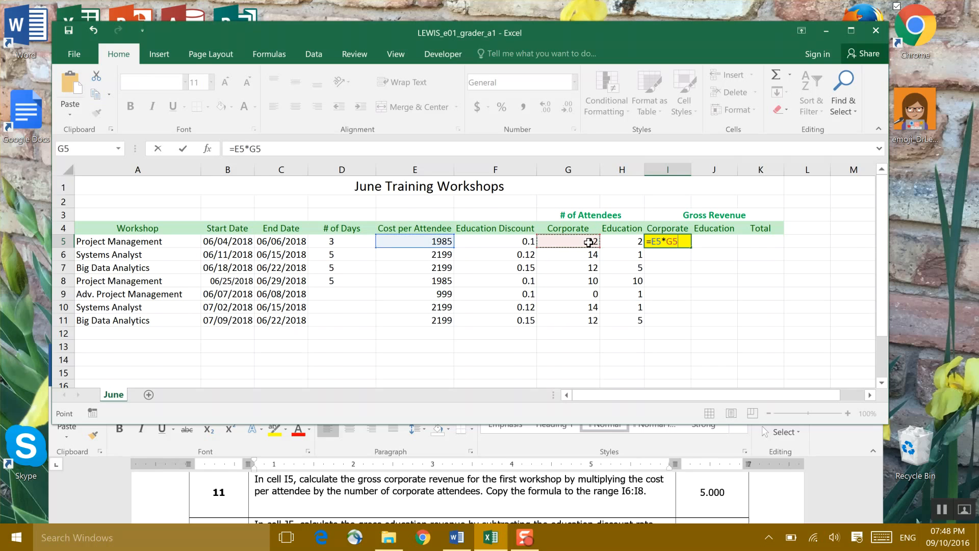
key("Return")
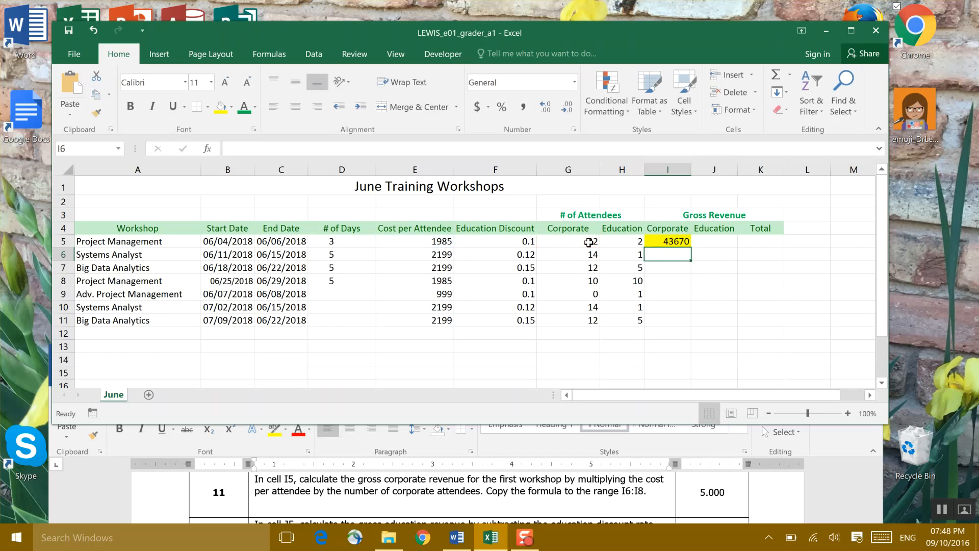
left_click(679, 242)
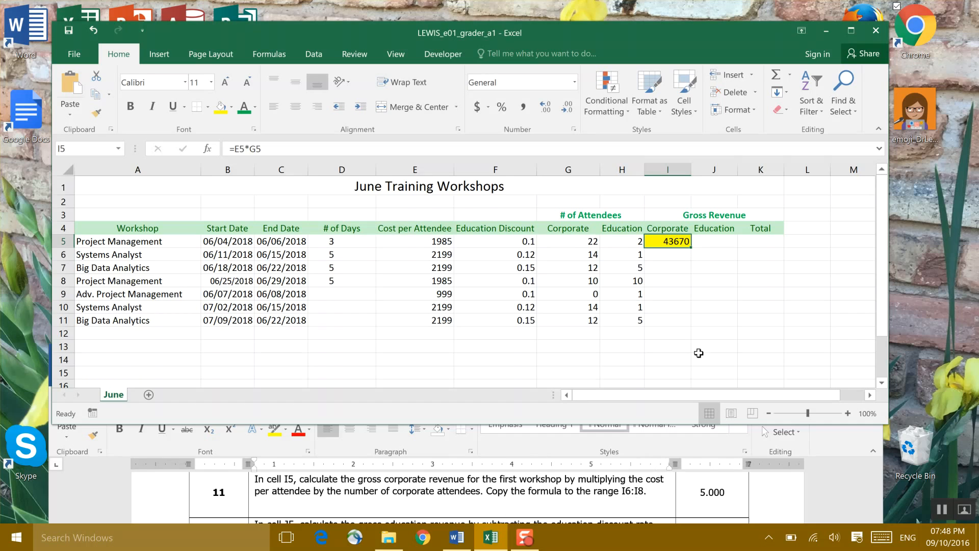
Copy the corporate gross revenue formula from I5 to I6:I8 and bring up step 12 in the Word instructions.
left_click_drag(694, 246, 691, 289)
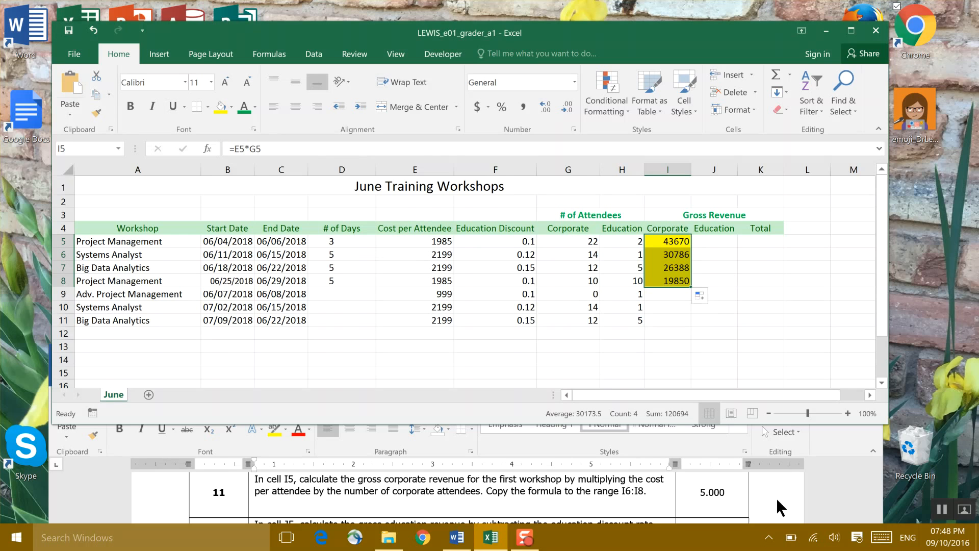
left_click(878, 502)
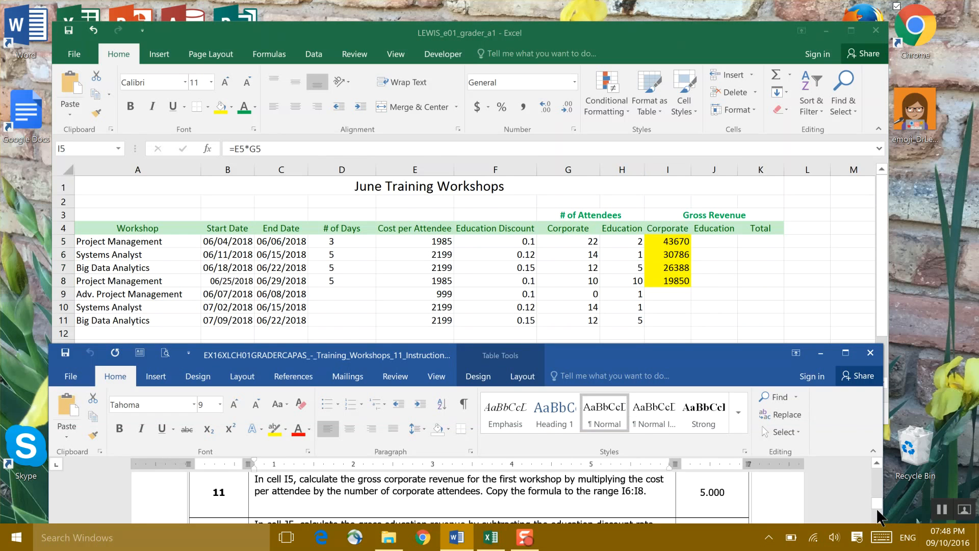
left_click_drag(877, 507, 877, 507)
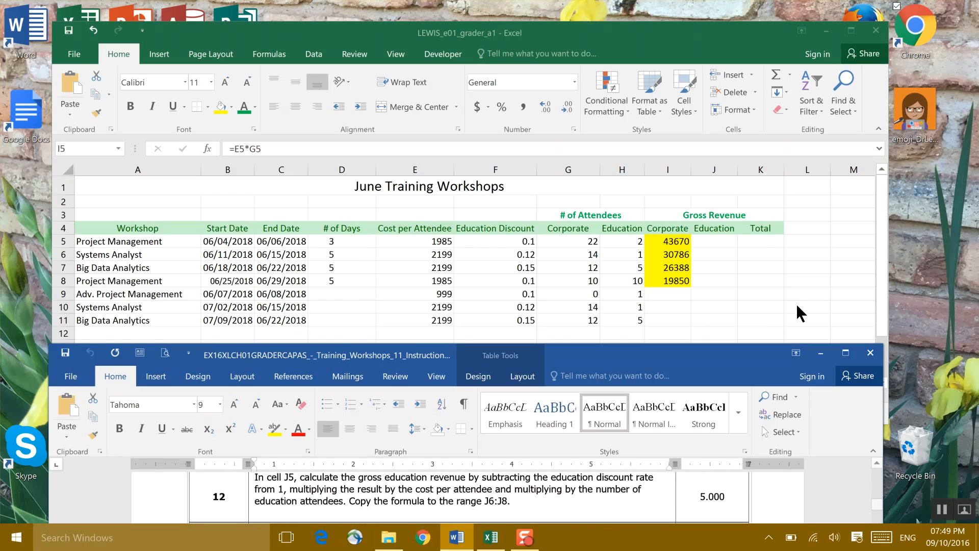
Switch to the Excel workbook and fill cell J5 under Gross Revenue Education with light blue.
double_click(724, 237)
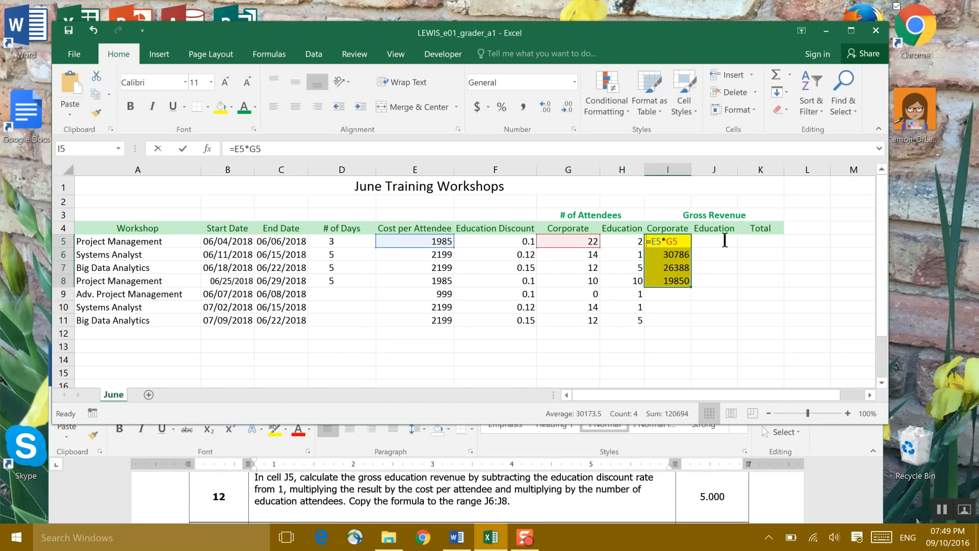
left_click(724, 239)
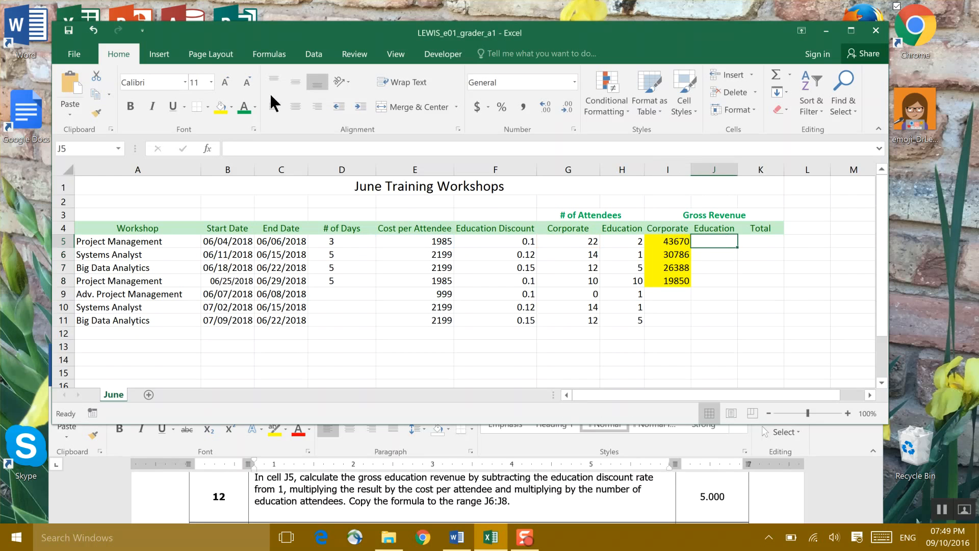
left_click(231, 106)
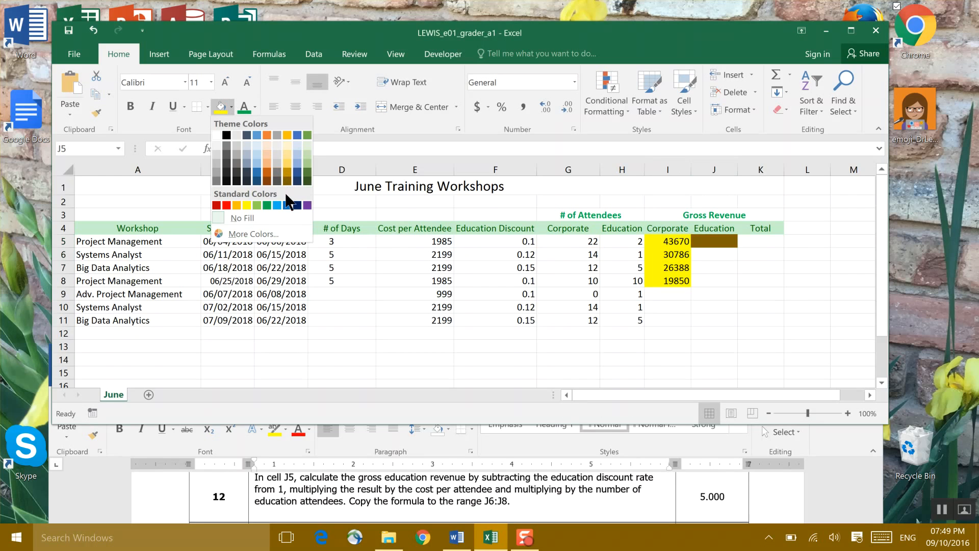
left_click(257, 154)
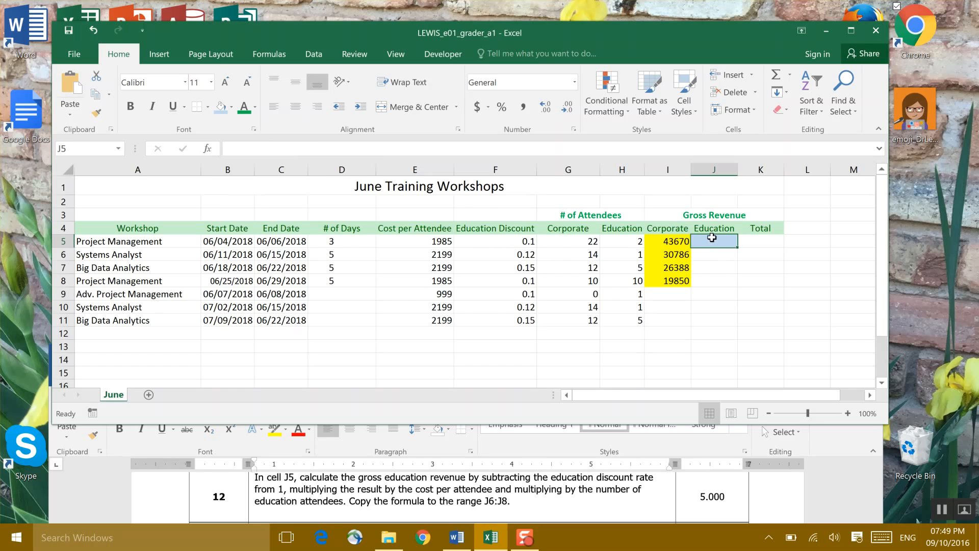
Enter the education gross revenue formula =1-F5*E5*H5 in cell J5.
type("=")
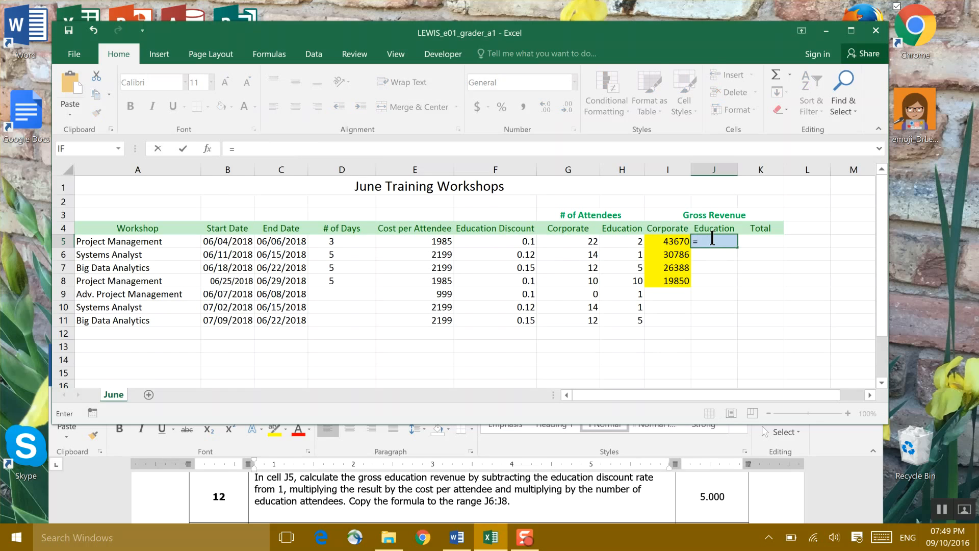
type("1-")
left_click(525, 243)
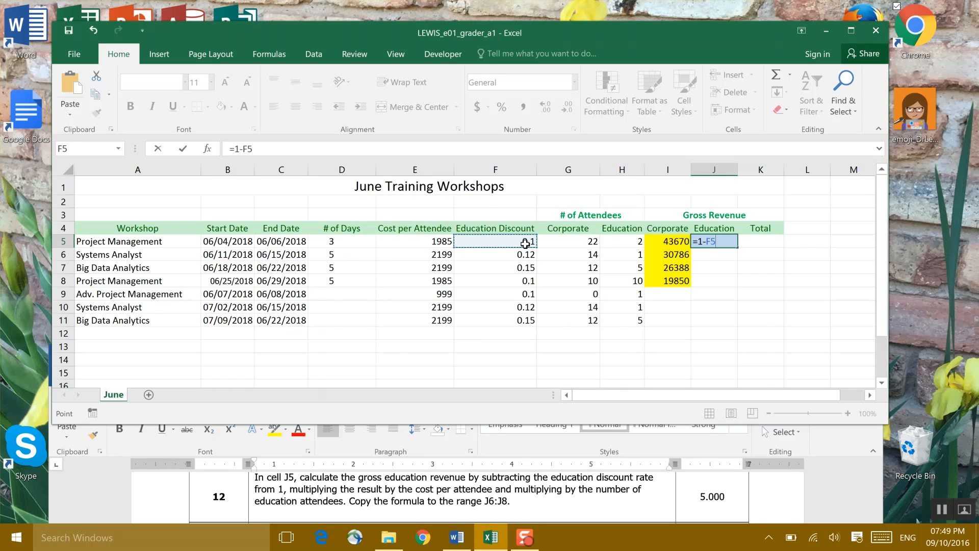
type("*")
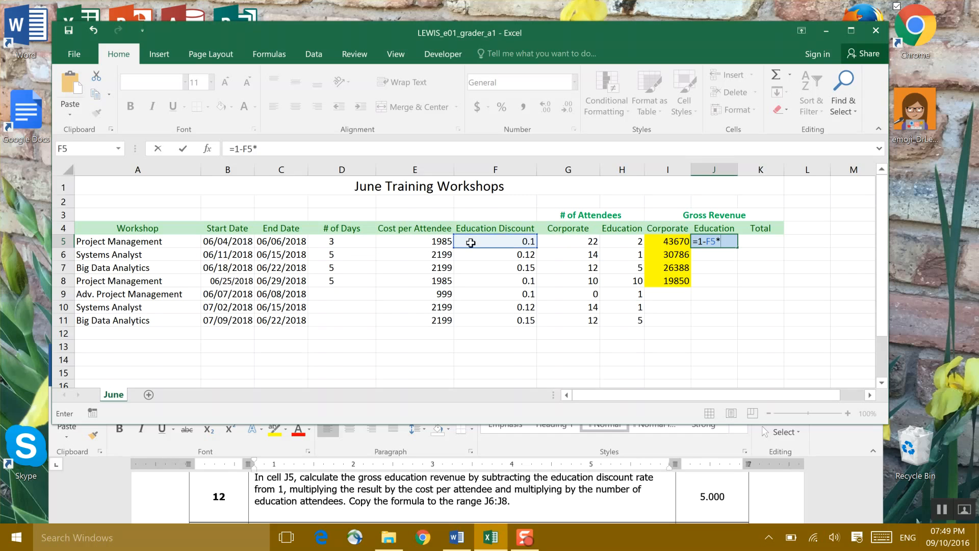
left_click(436, 240)
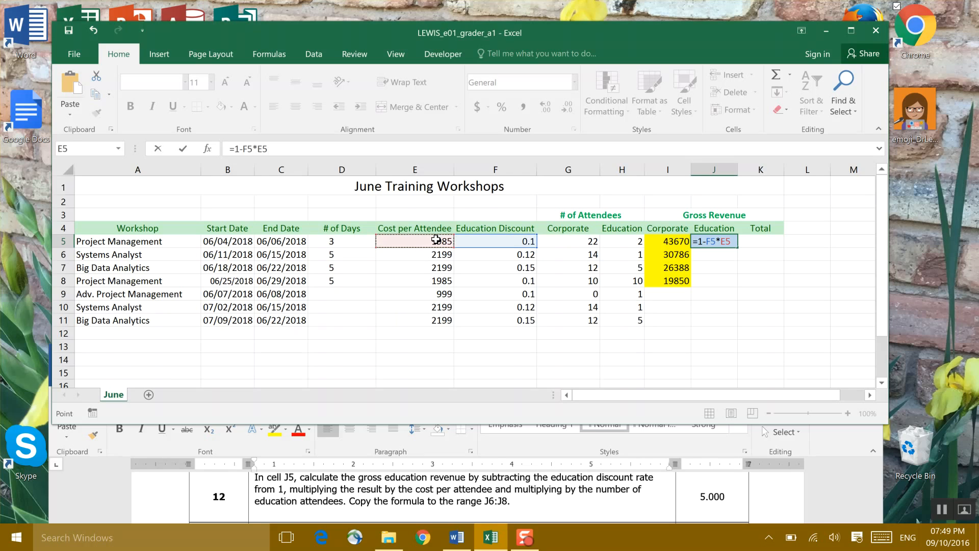
type("*")
left_click(627, 243)
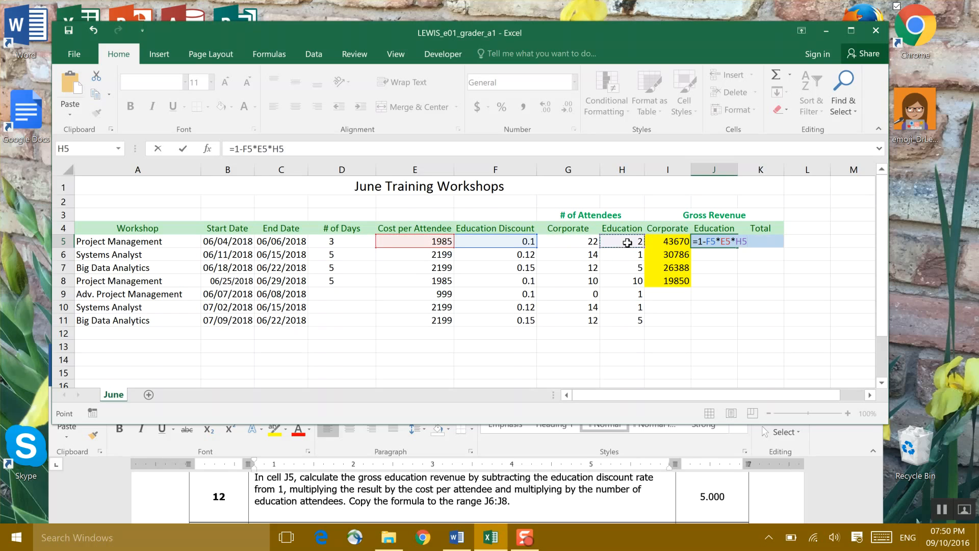
key("Return")
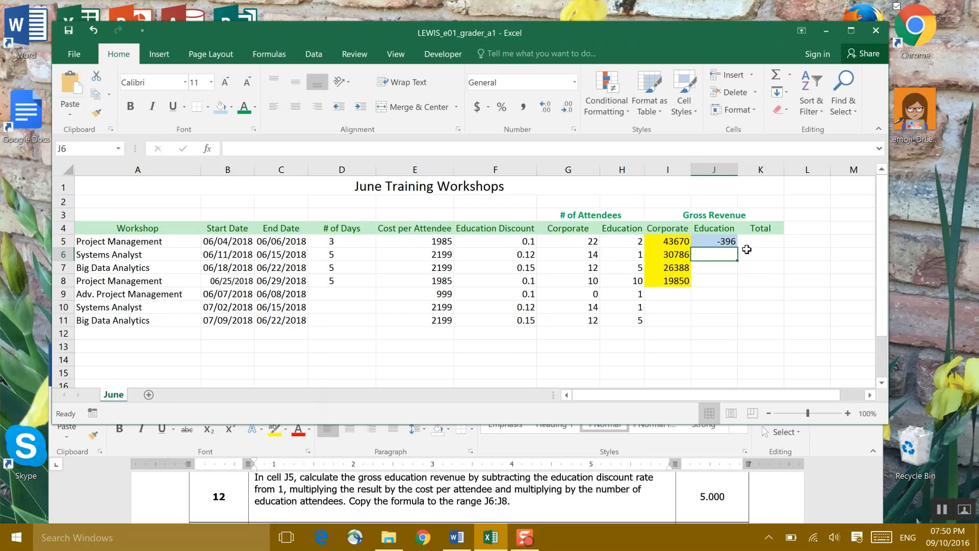
Correct the J5 formula to =(1-F5)*E5*H5, parenthesizing the discount subtraction and accepting Excel's proposed correction for the multiplication sign.
left_click(710, 240)
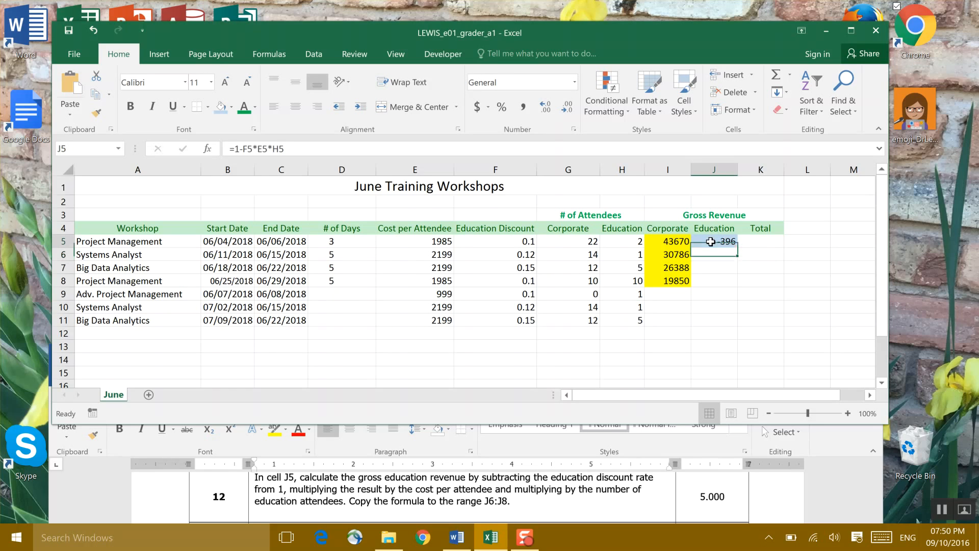
left_click(254, 149)
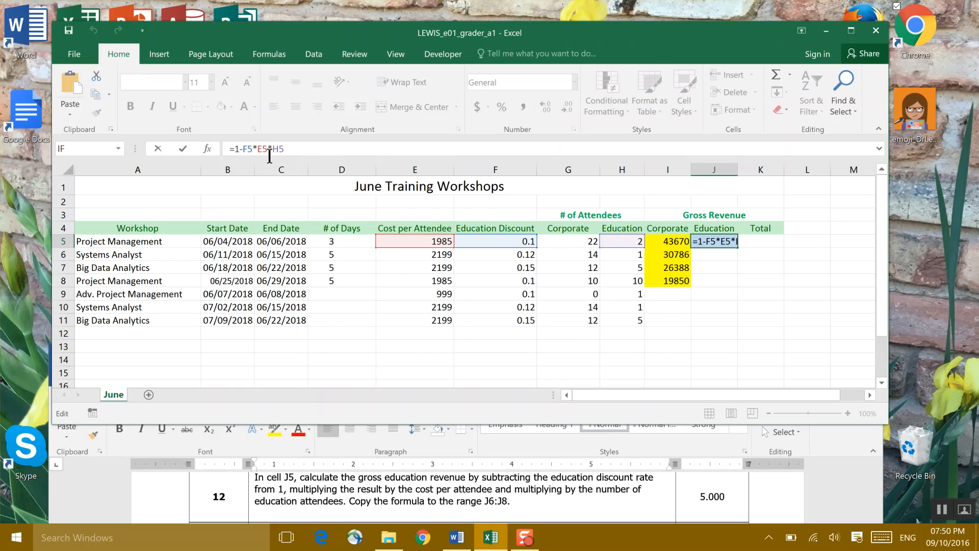
key("Delete")
type("0")
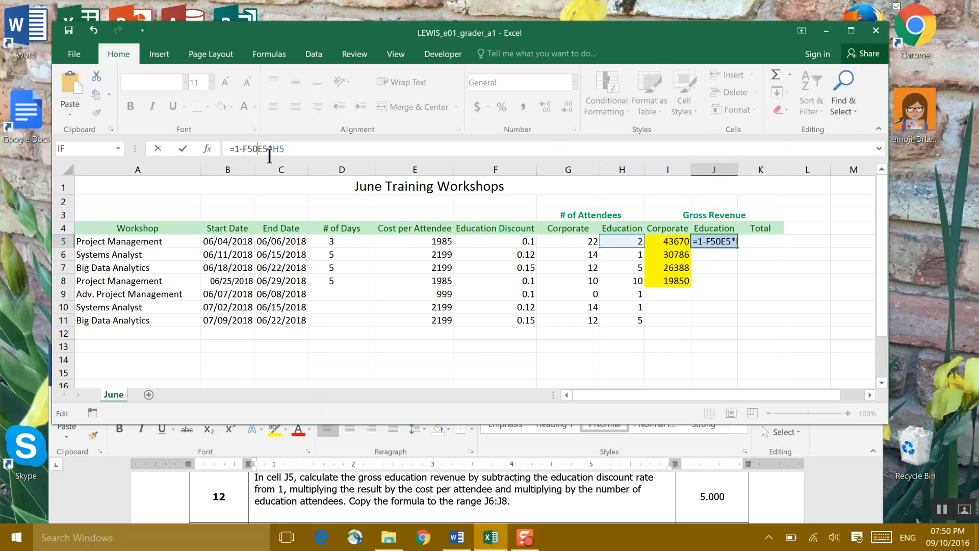
key("BackSpace")
type(")")
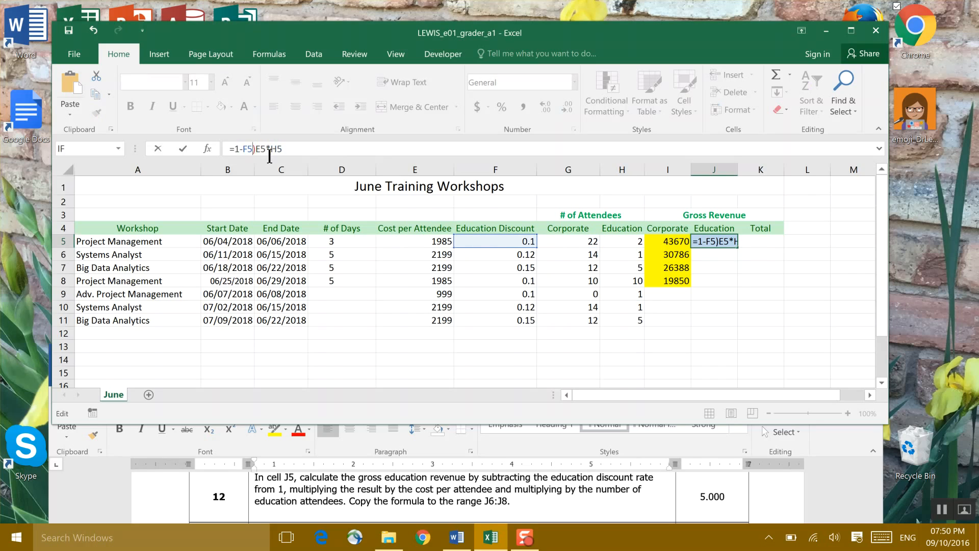
type("(")
key("Return")
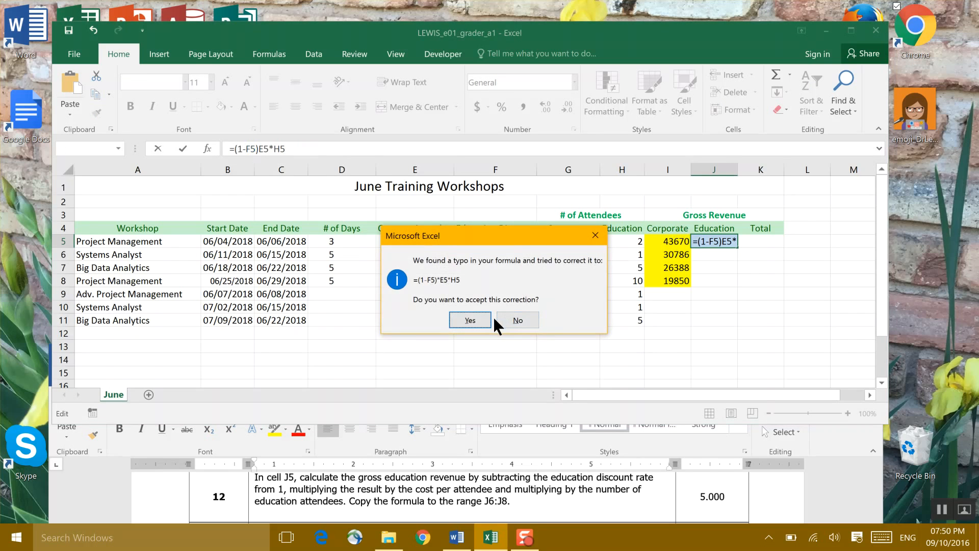
left_click(472, 321)
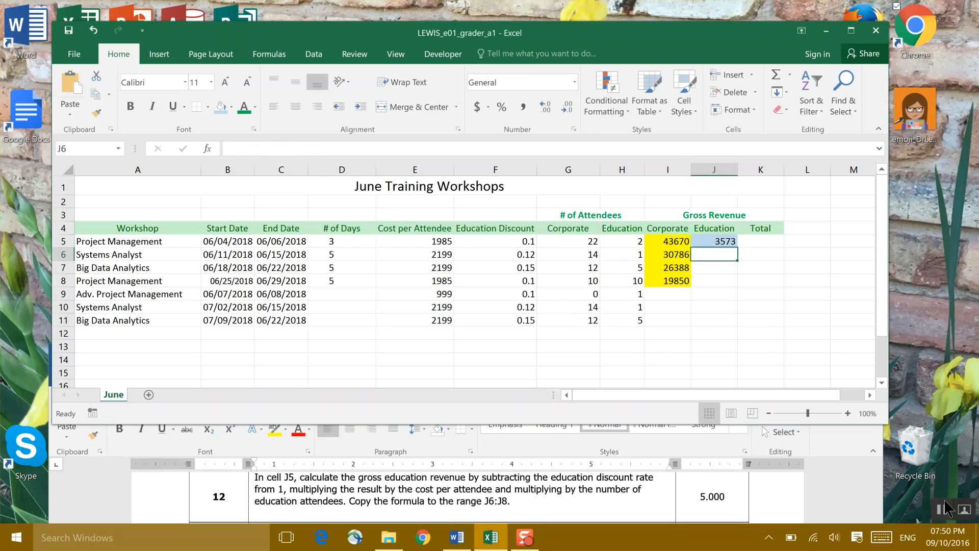
Copy the education gross revenue formula from J5 down to J6:J8.
key("Up")
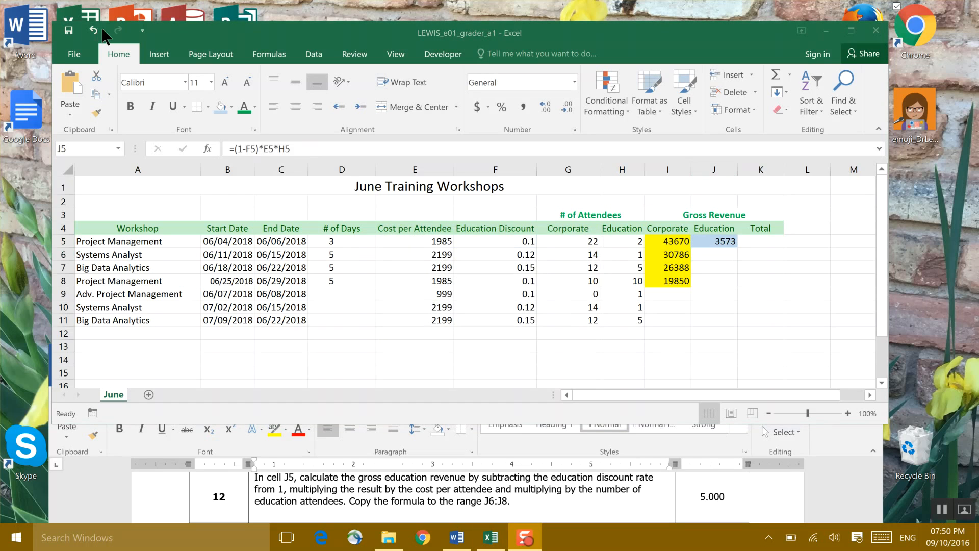
left_click(715, 241)
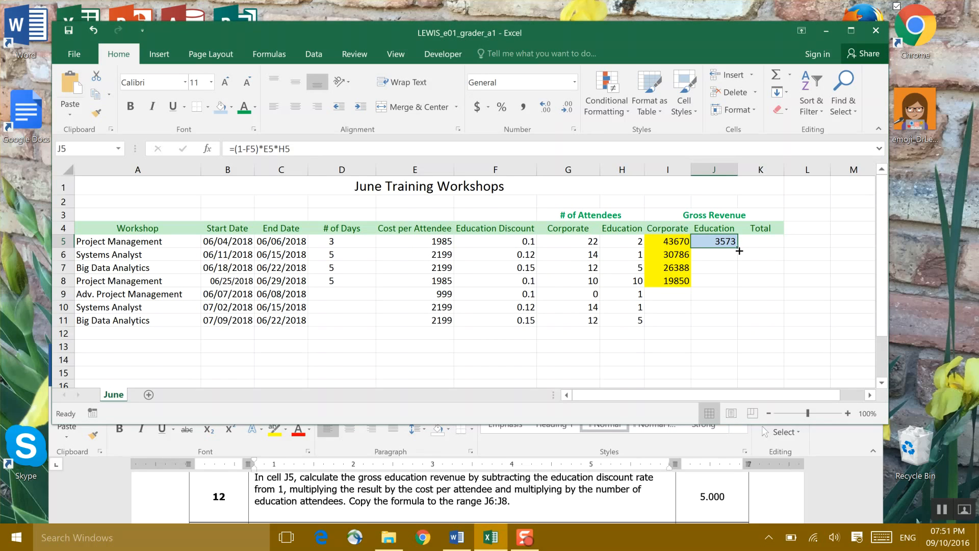
left_click_drag(740, 250, 732, 285)
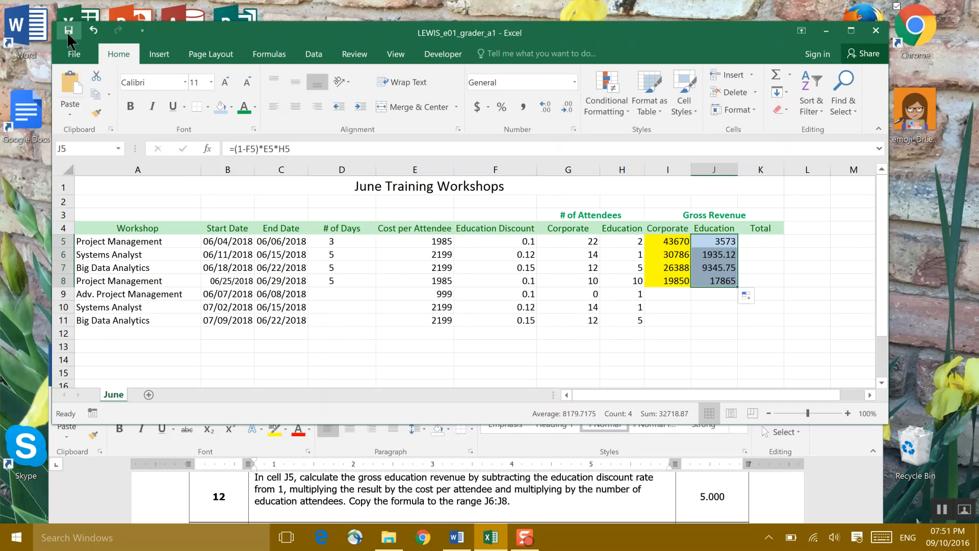
Bring up step 13 in the Word instructions, and fill cell K5 under Total in the Excel workbook with light green.
left_click(881, 520)
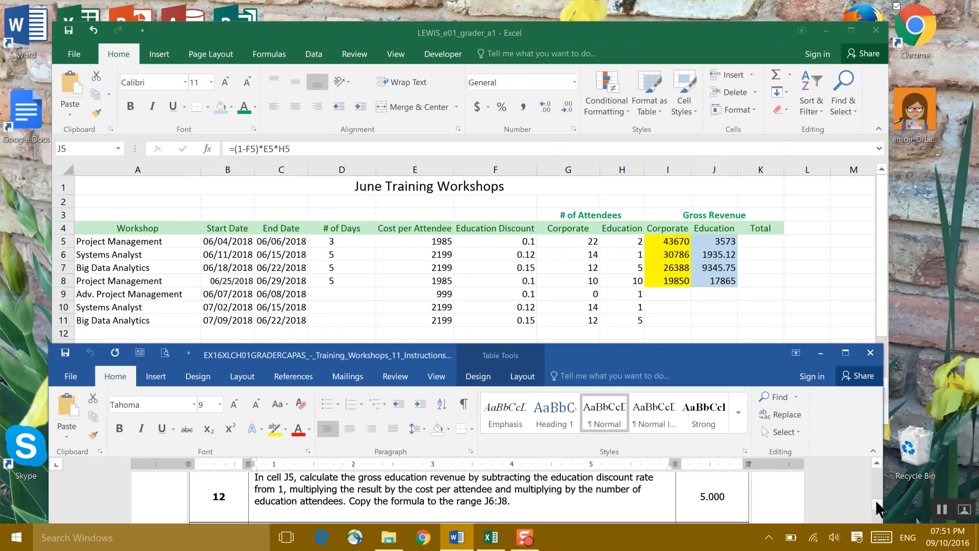
right_click(875, 504)
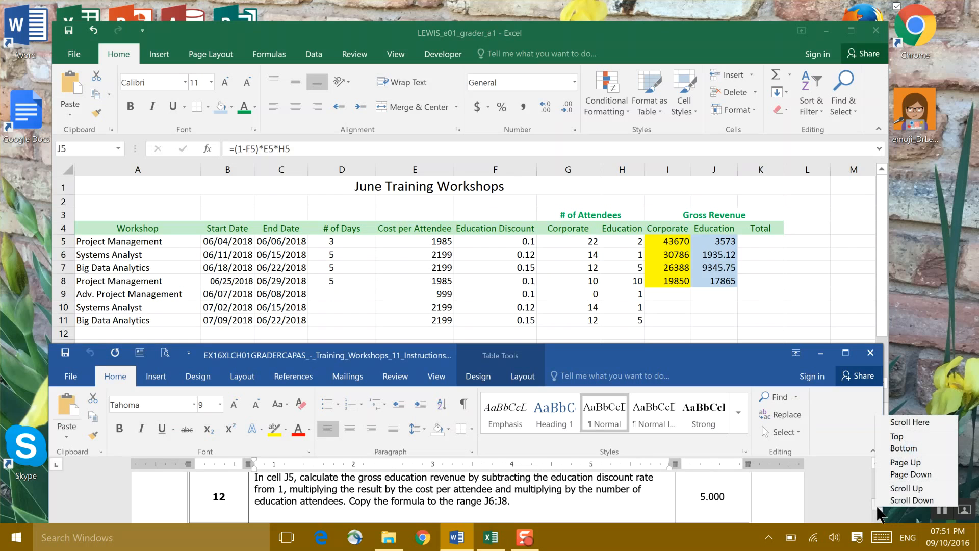
left_click(869, 506)
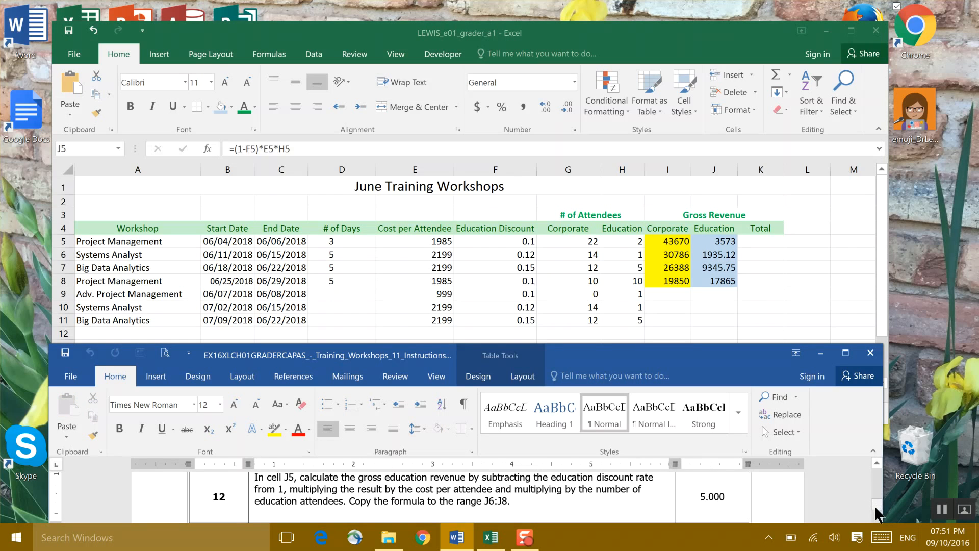
left_click_drag(877, 505, 880, 513)
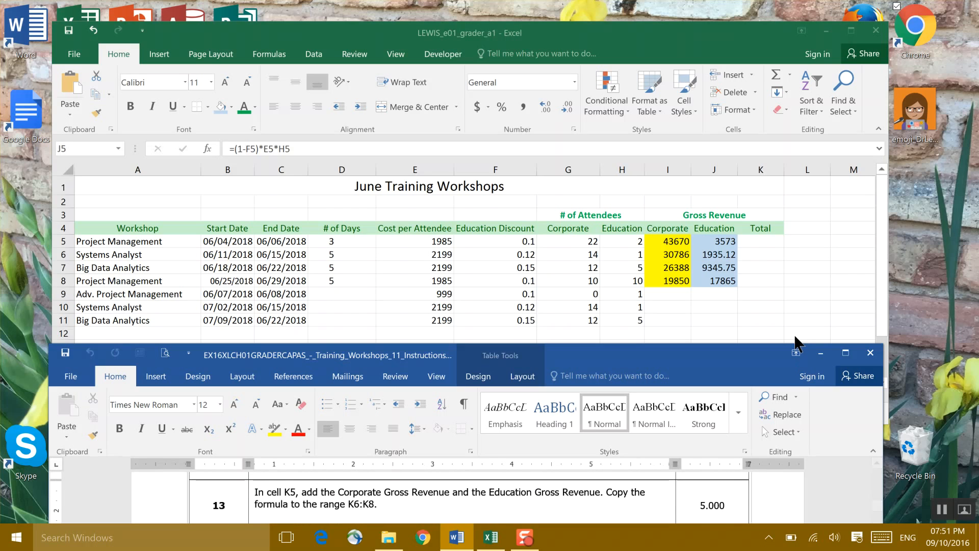
left_click(751, 241)
left_click(751, 241)
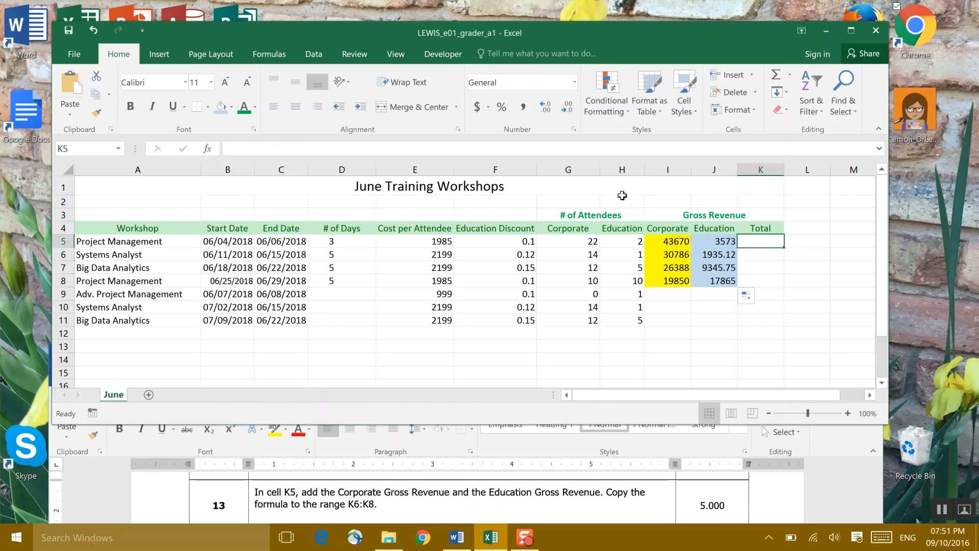
left_click(230, 106)
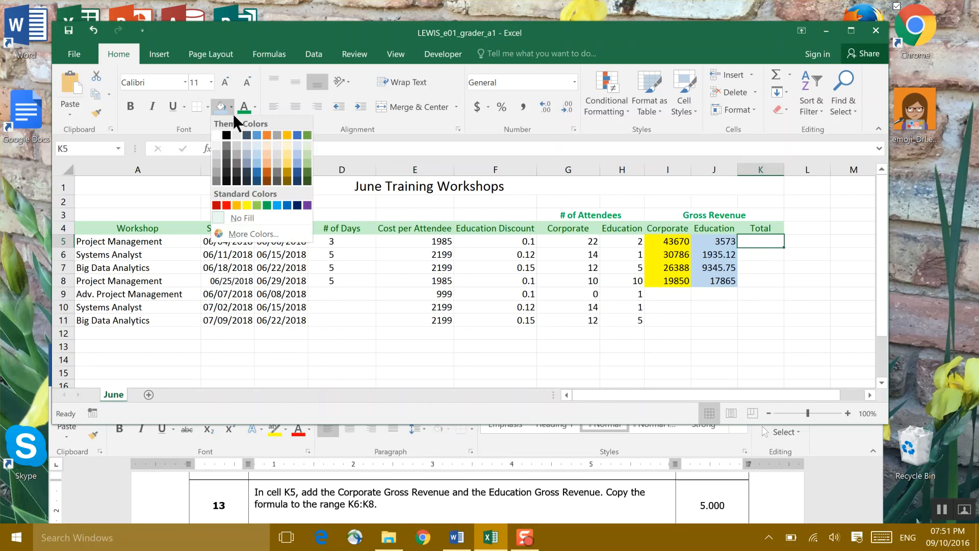
left_click(306, 142)
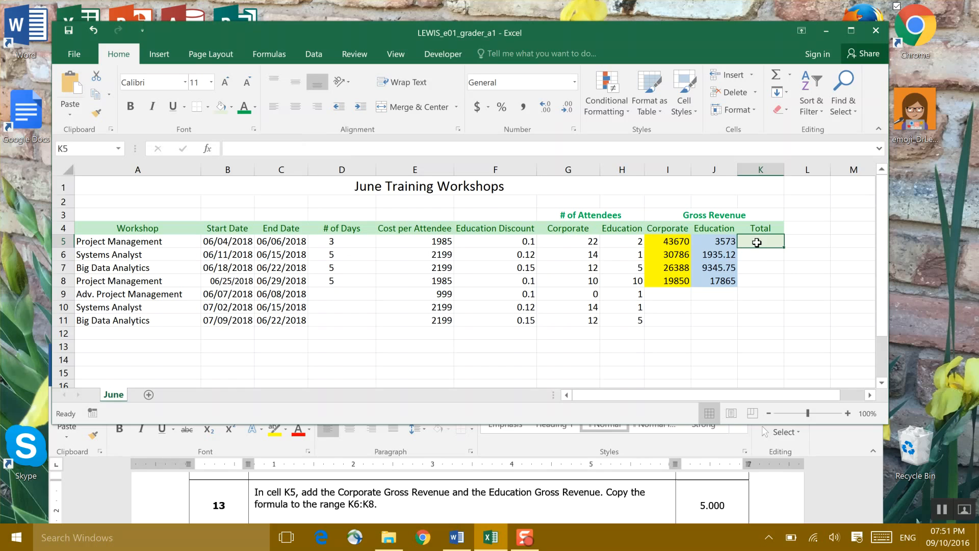
Add corporate and education gross revenue in K5 with =I5+J5 and copy the formula to K6:K8.
type("=")
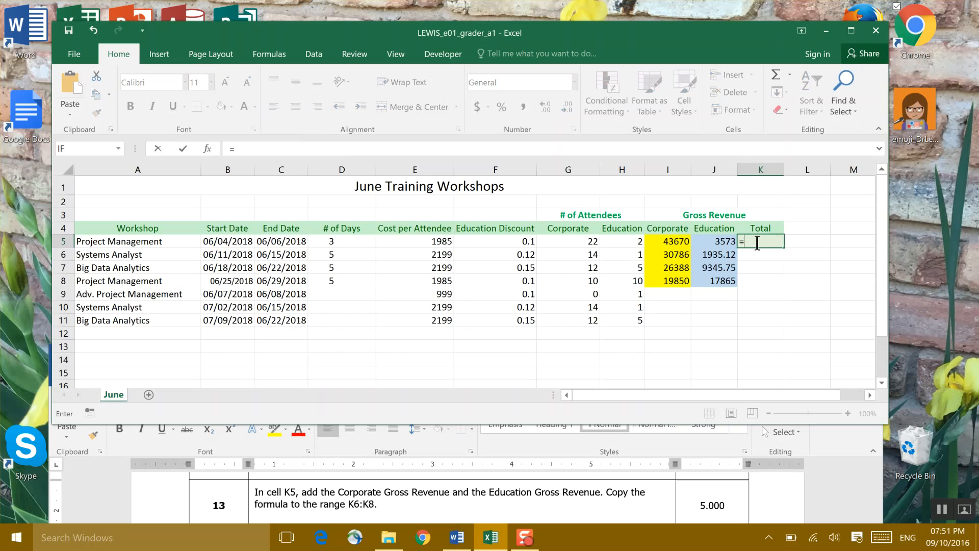
left_click(669, 244)
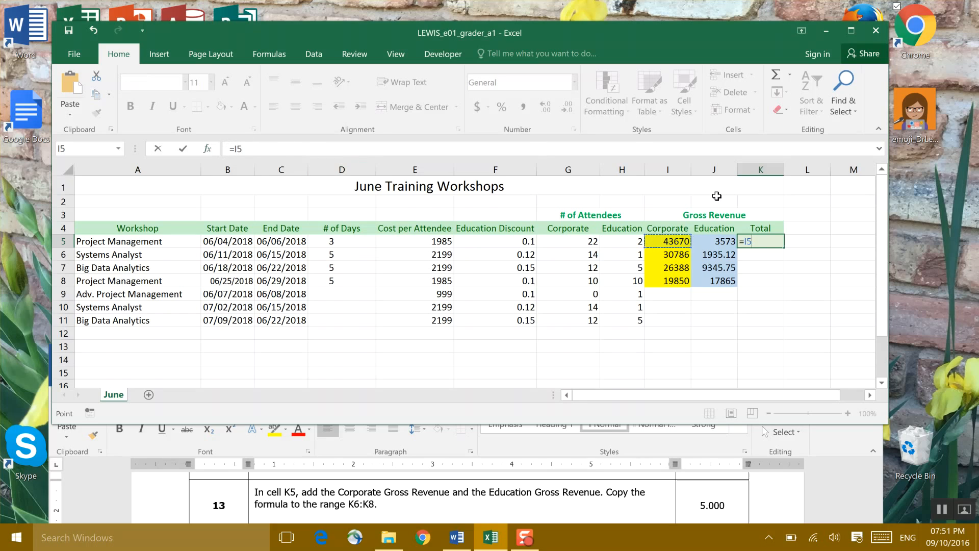
type("+")
left_click(701, 239)
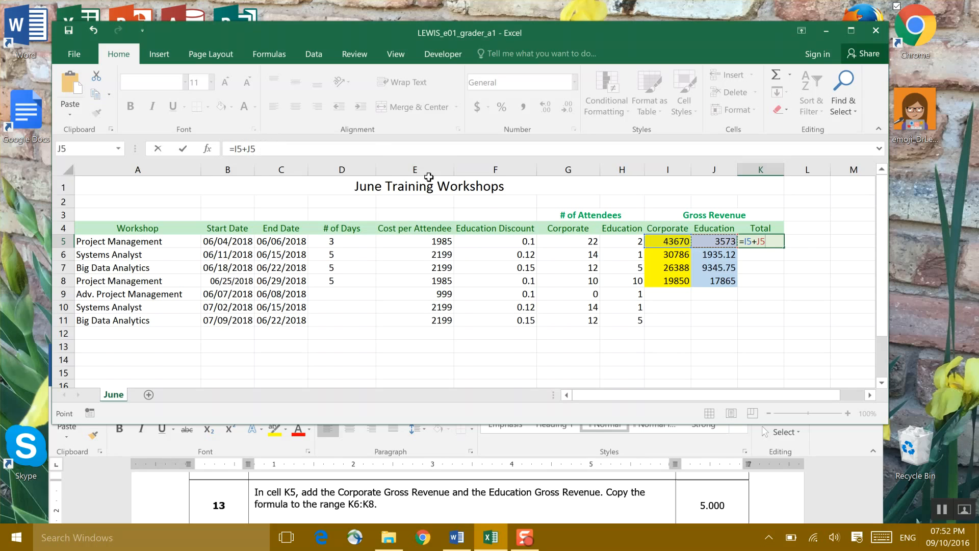
key("Return")
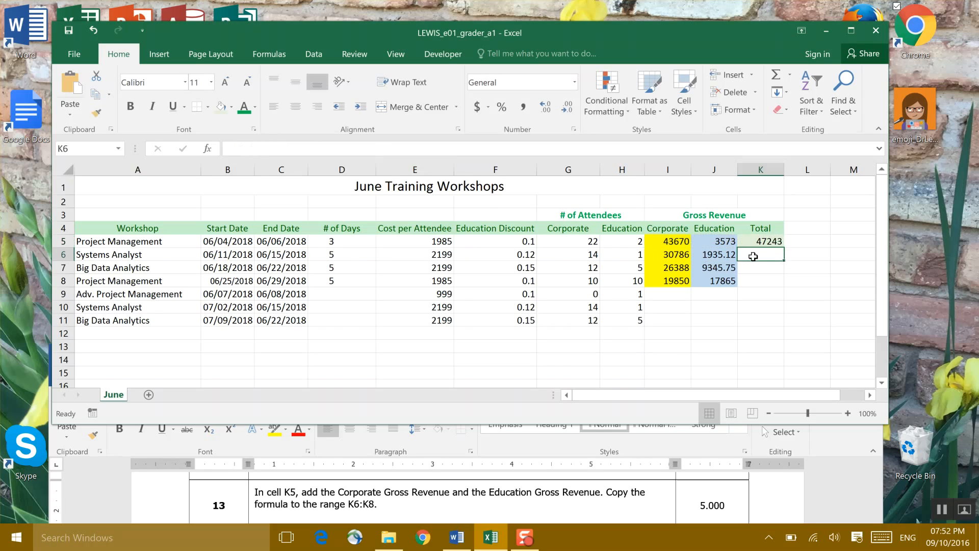
left_click(769, 243)
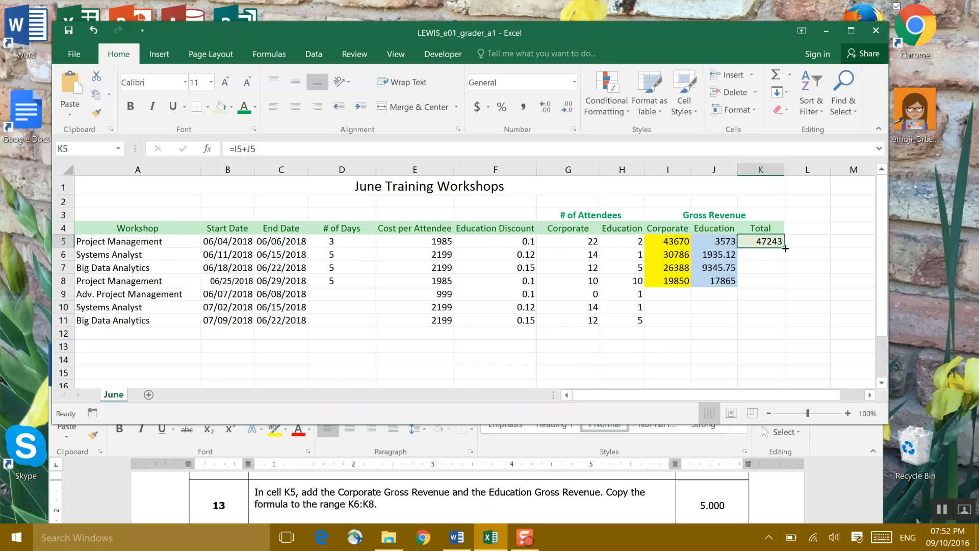
left_click_drag(786, 248, 786, 284)
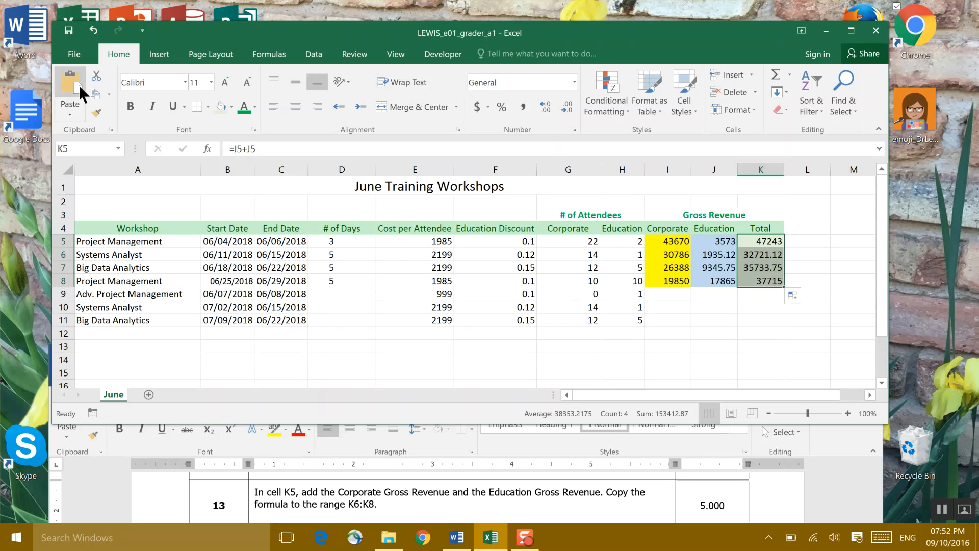
Save the workbook and bring up step 14 in the Word instructions.
left_click(68, 30)
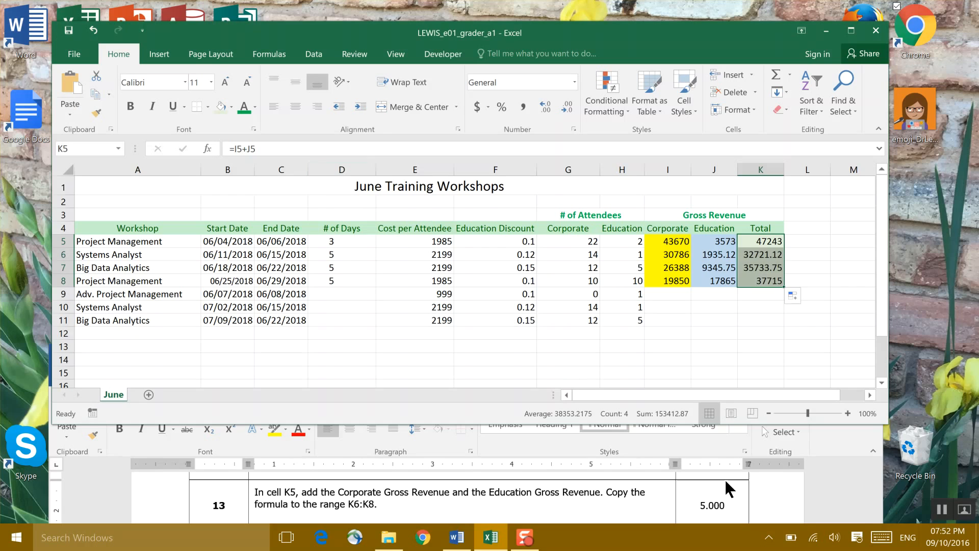
left_click(878, 515)
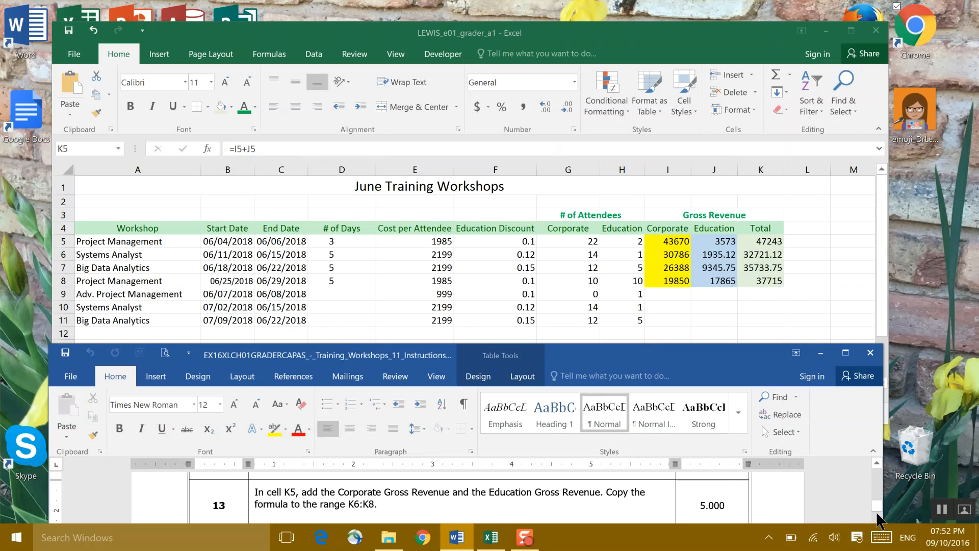
scroll(875, 508, "down", 3)
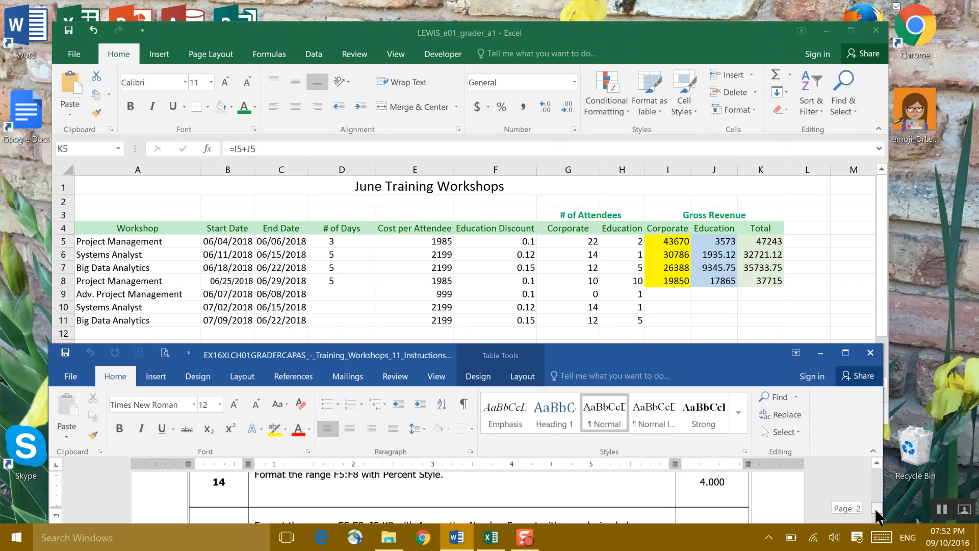
scroll(875, 507, "down", 1)
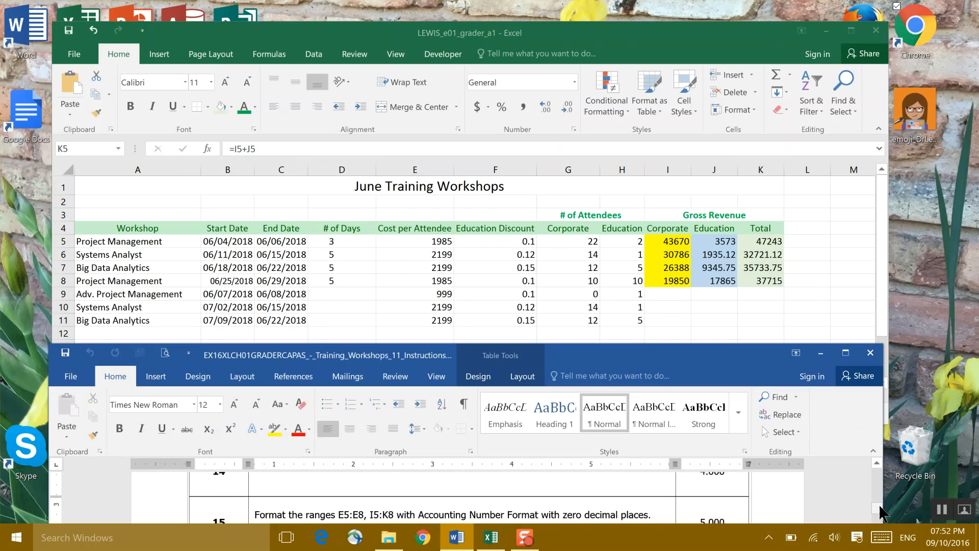
scroll(876, 508, "up", 2)
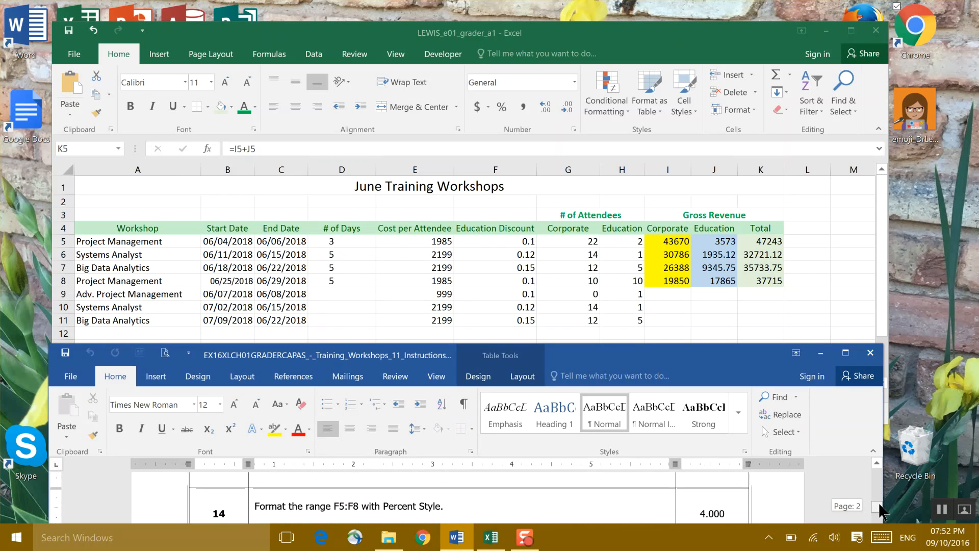
left_click_drag(880, 504, 880, 504)
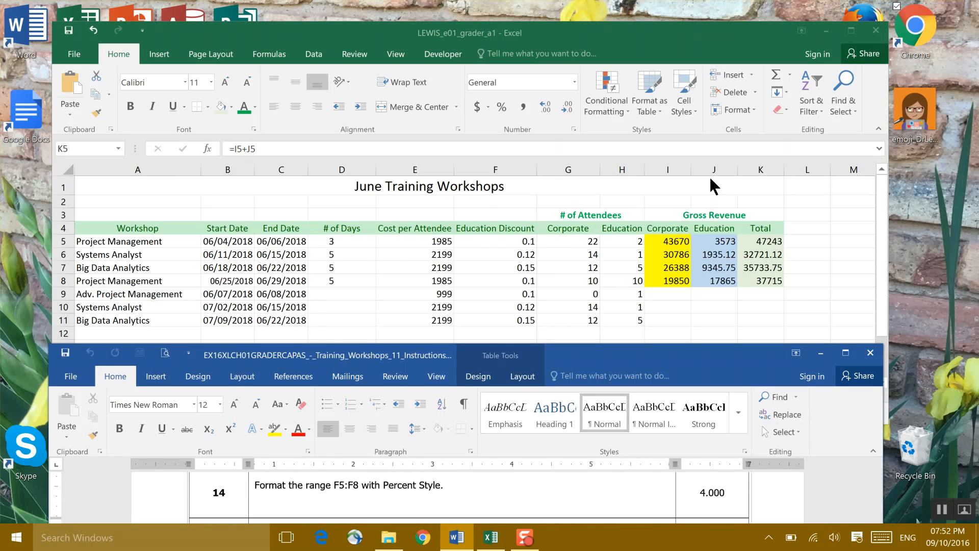
In the Excel workbook, format the Education Discount values in F5:F11 with the Percentage number format.
left_click(696, 148)
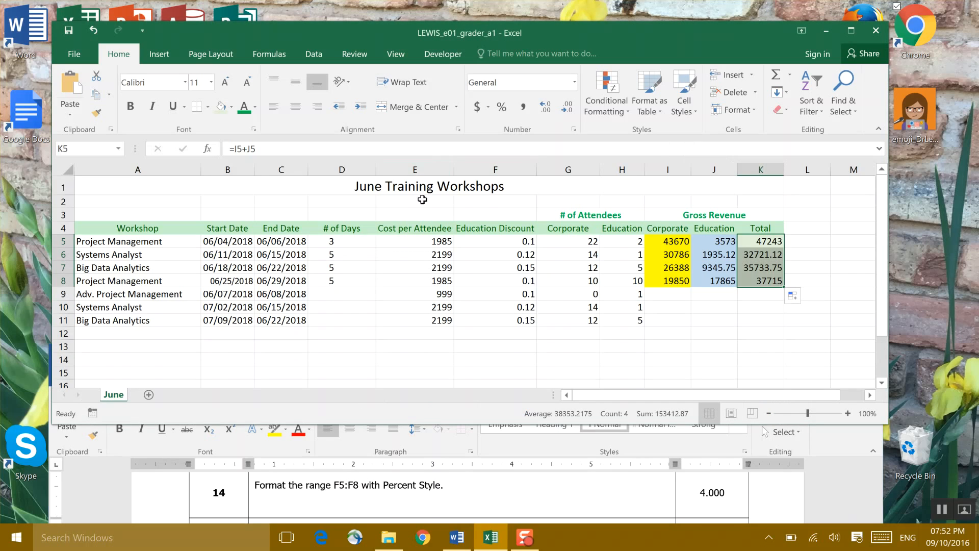
left_click(494, 240)
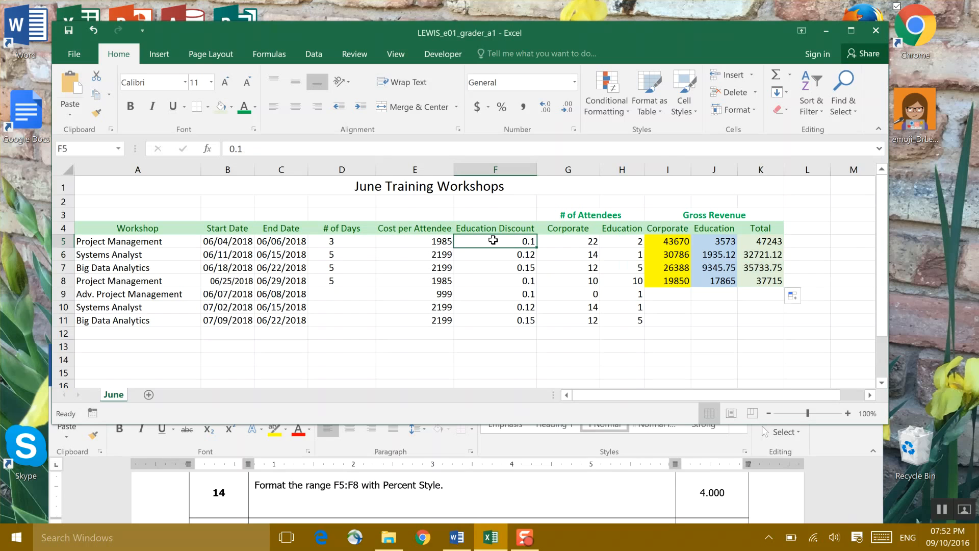
left_click_drag(494, 240, 491, 317)
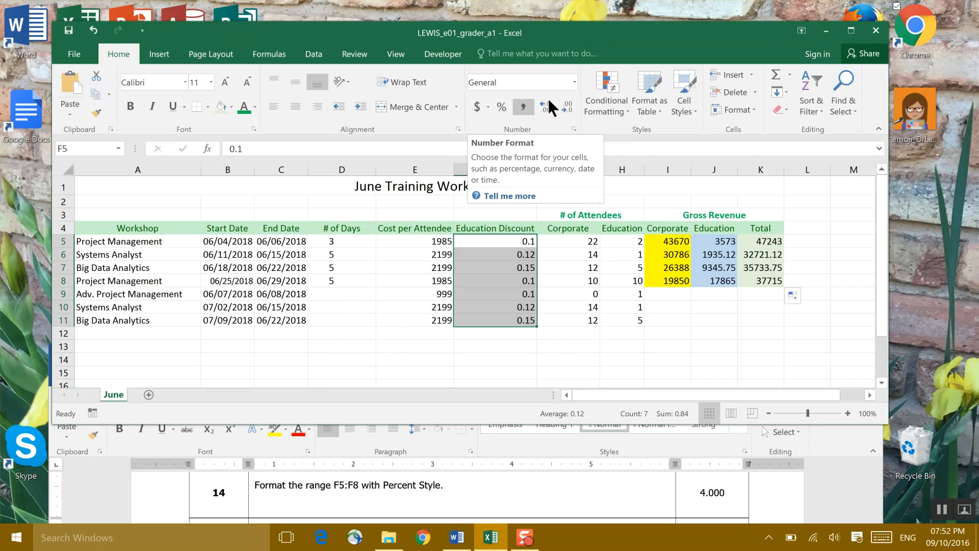
left_click(573, 82)
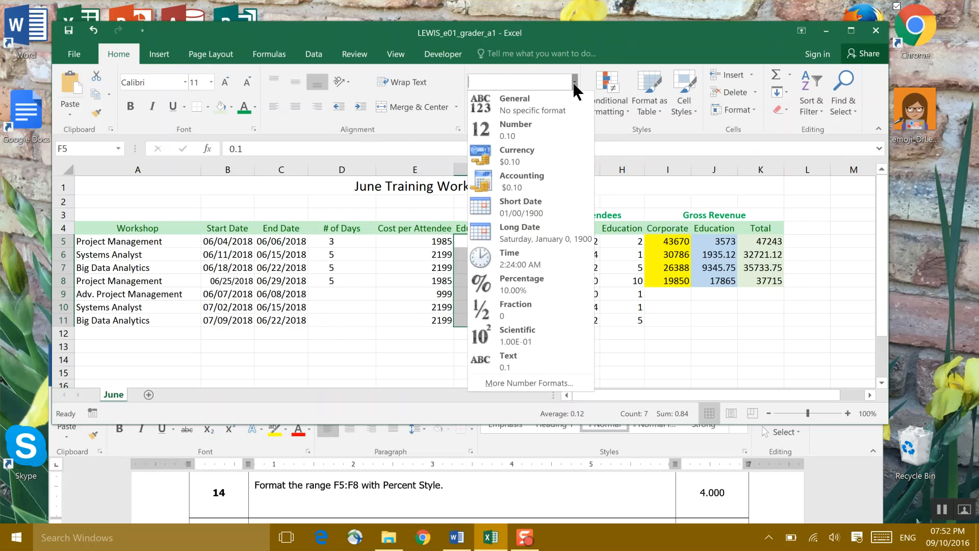
left_click(561, 283)
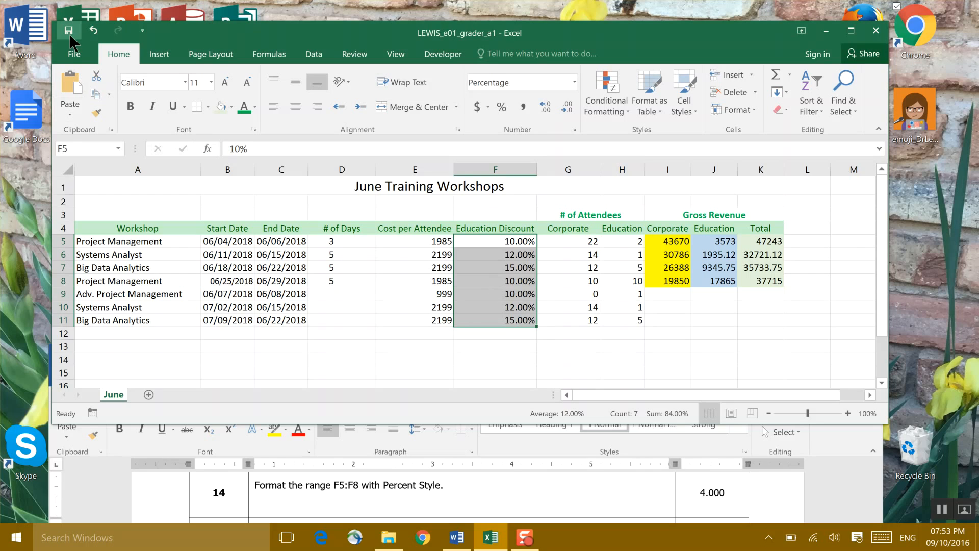
Bring up step 15 in the Word instructions, and apply the Accounting number format to E5:E8 in the Excel workbook.
left_click(878, 507)
scroll(878, 507, "down", 2)
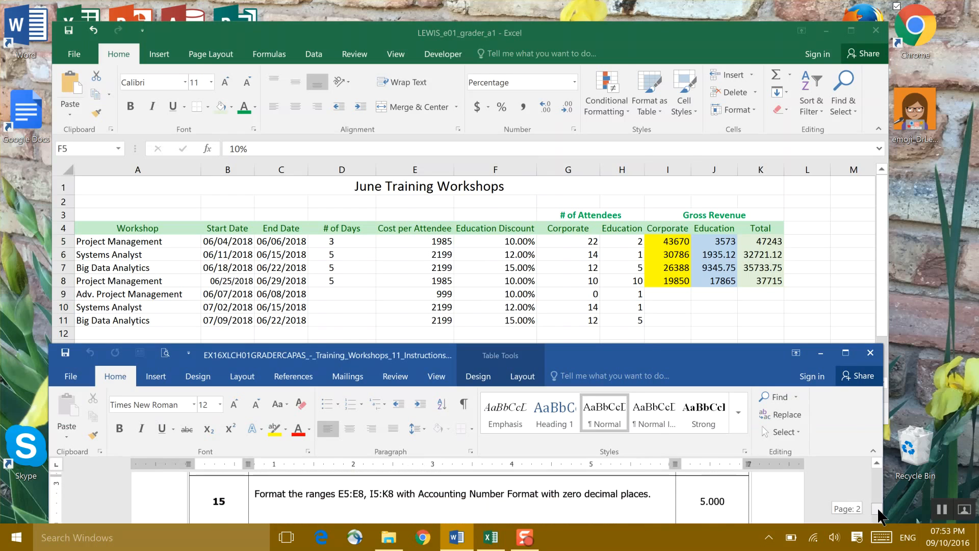
left_click(541, 151)
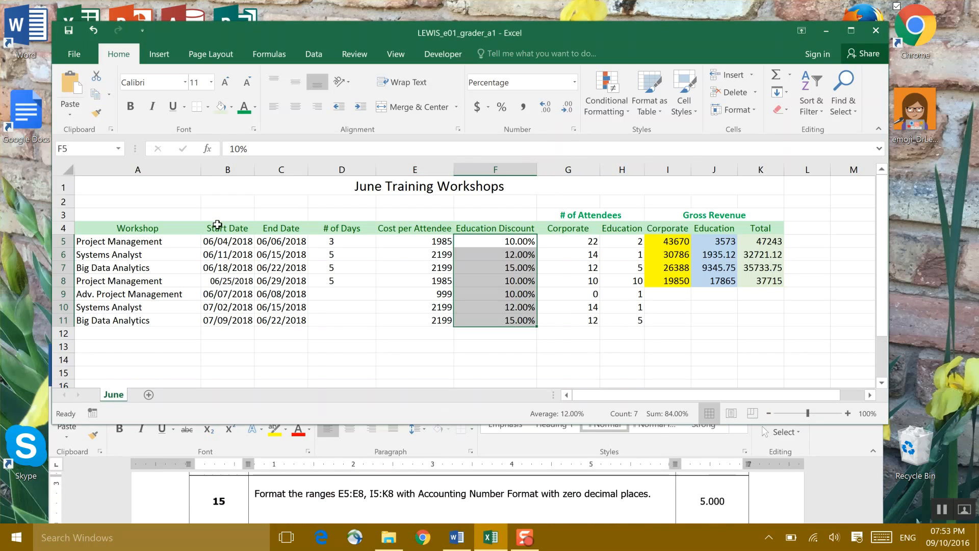
left_click(406, 237)
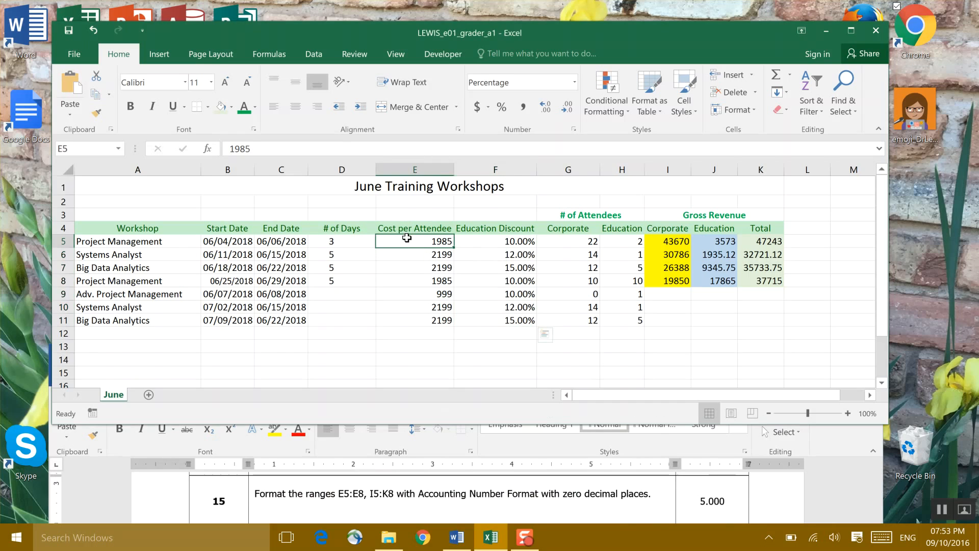
left_click_drag(407, 237, 408, 312)
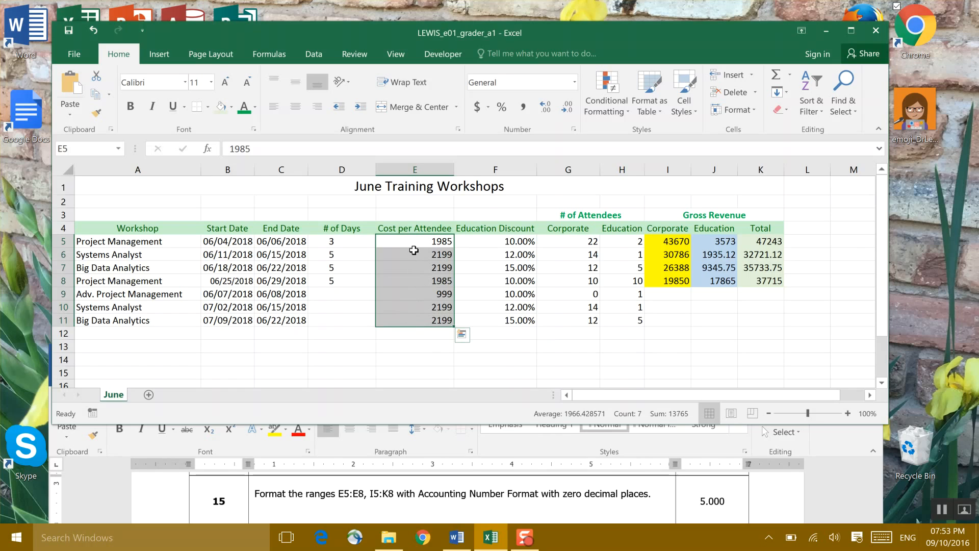
left_click_drag(415, 239, 417, 276)
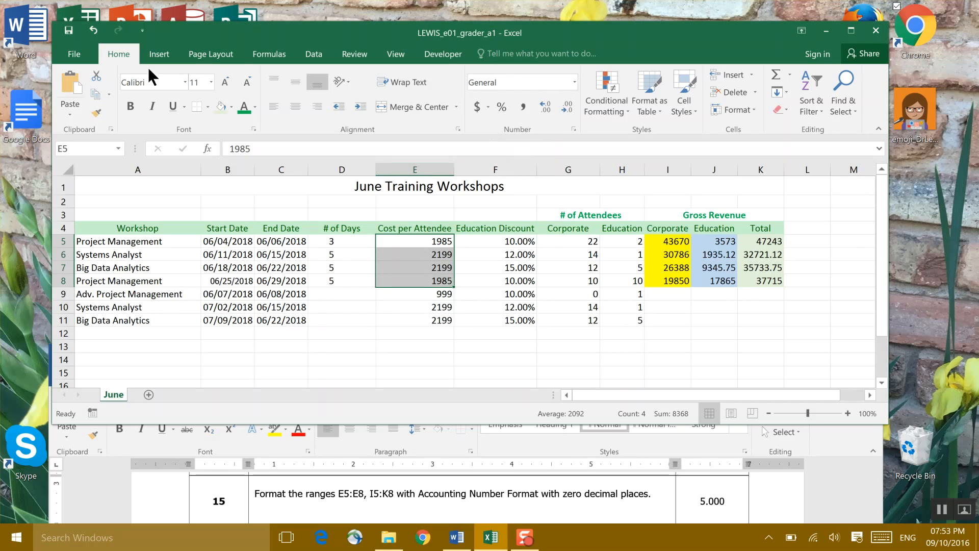
left_click(574, 82)
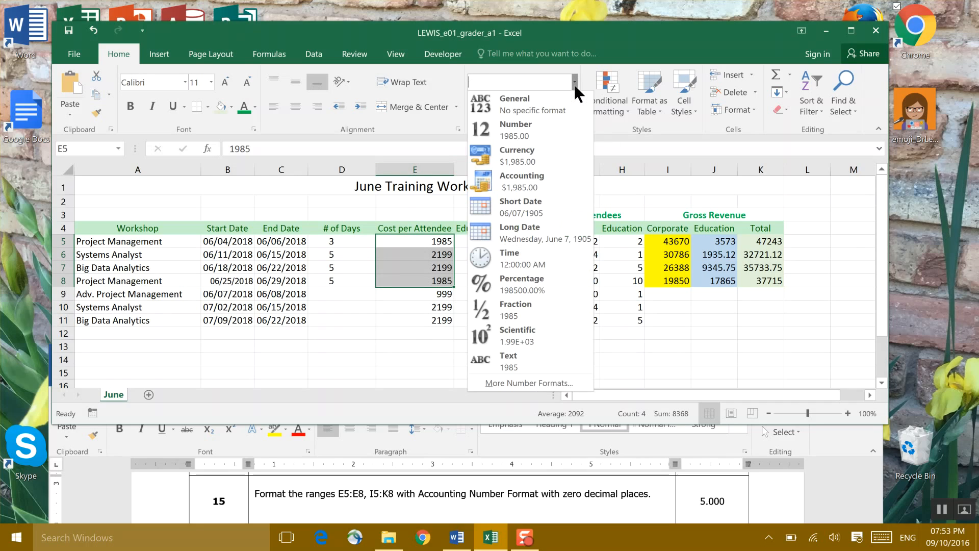
left_click(572, 176)
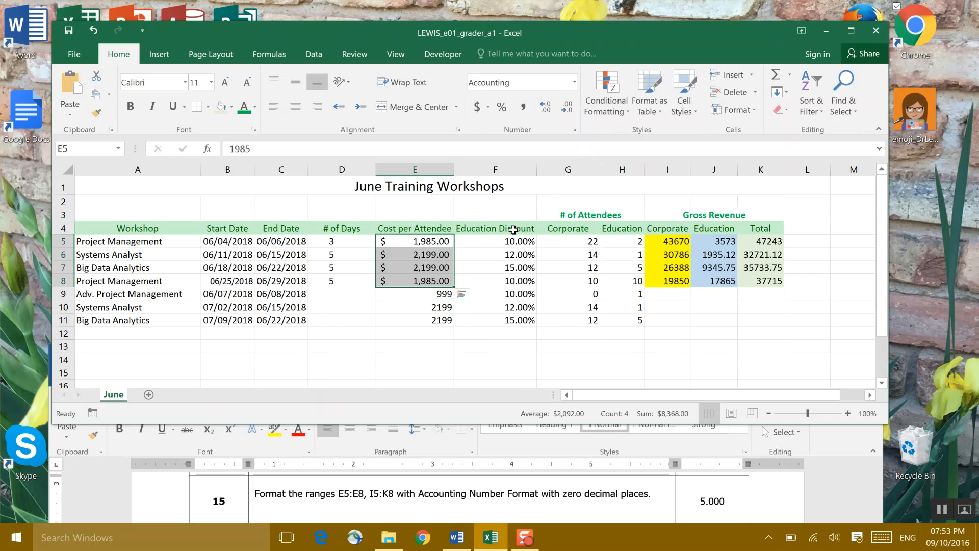
Format the gross revenue and total range I5:K8 with the Accounting number format and zero decimal places.
left_click(665, 242)
mouse_move(665, 242)
left_mouse_down()
mouse_move(752, 268)
mouse_move(750, 281)
left_mouse_up()
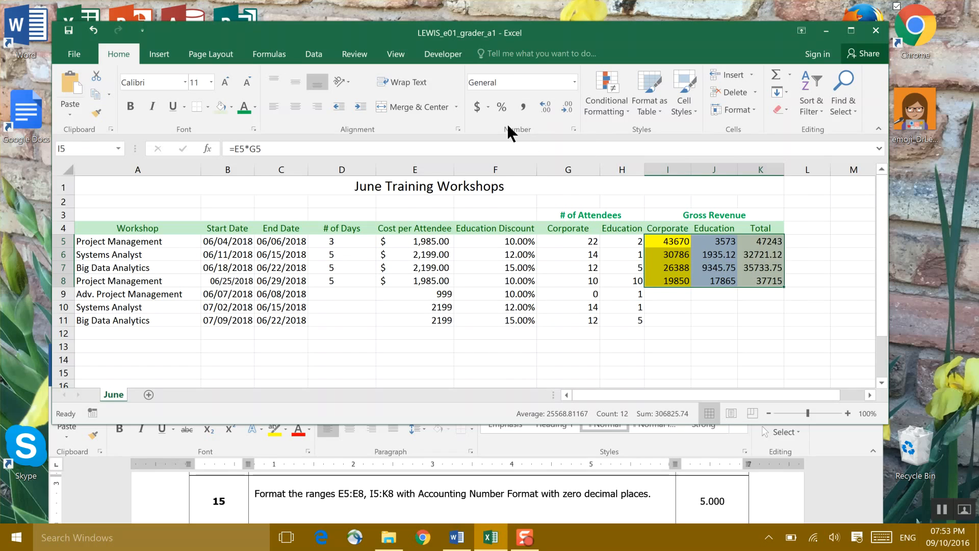
left_click(574, 81)
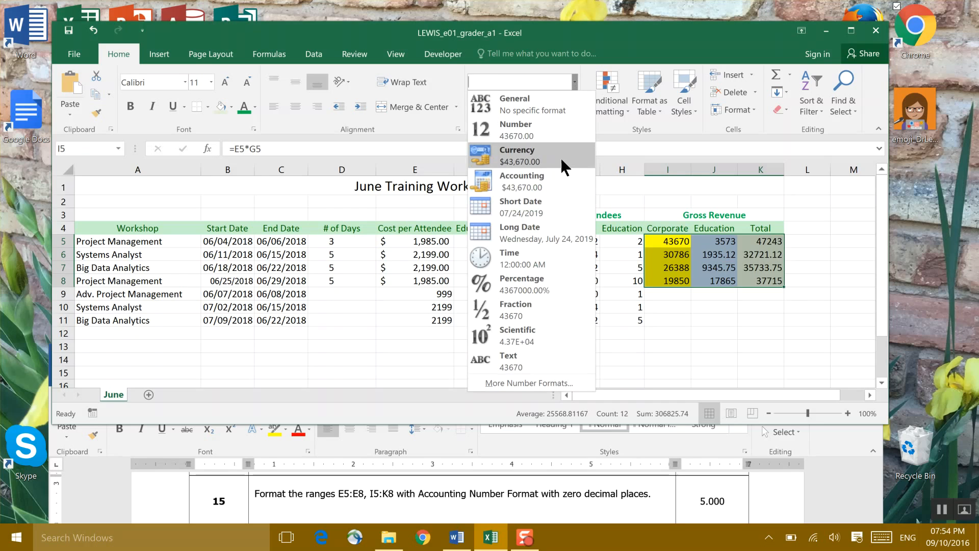
left_click(564, 185)
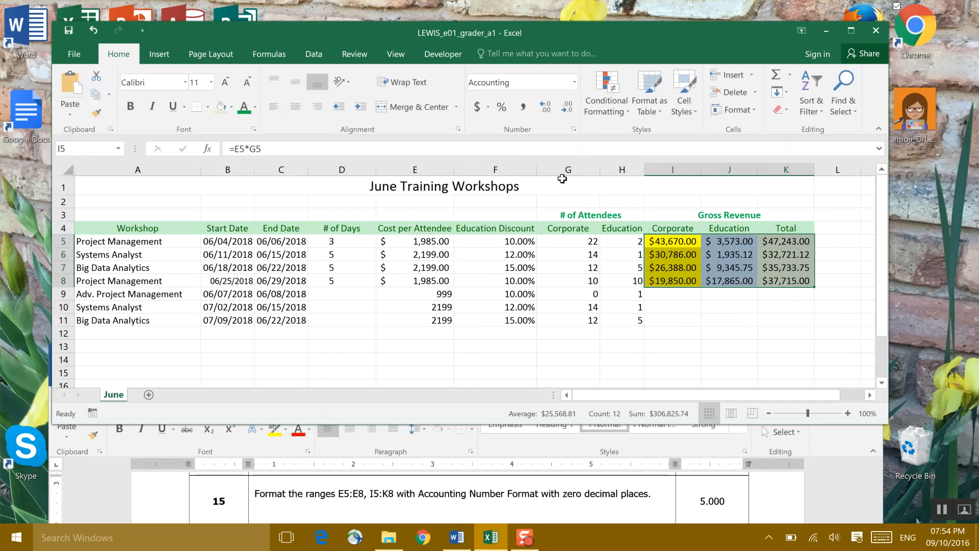
left_click(544, 107)
left_click(570, 107)
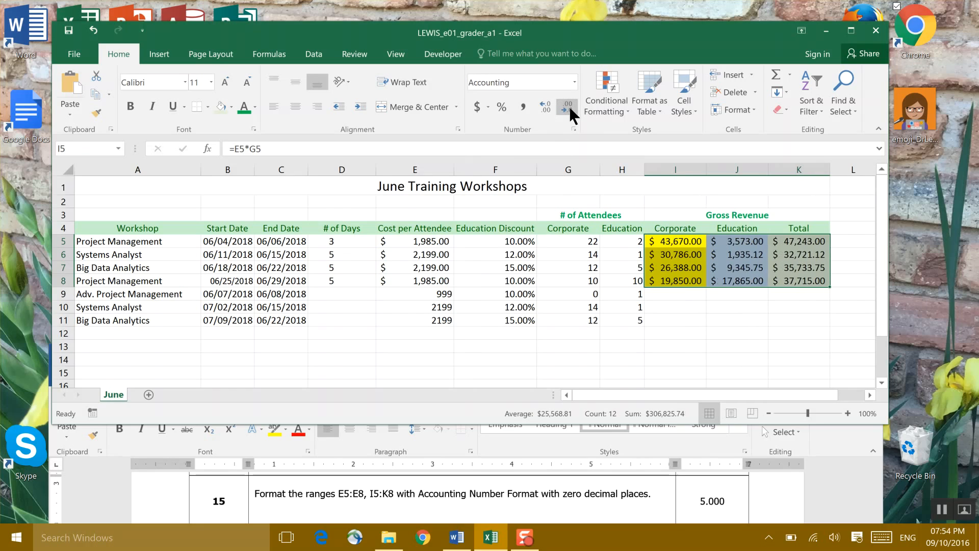
left_click(568, 107)
left_click(569, 107)
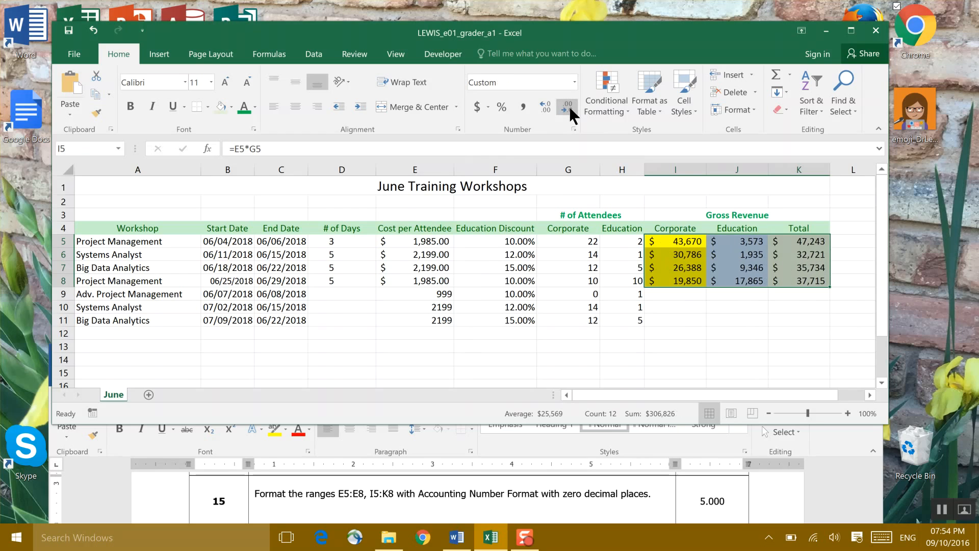
Reduce the Cost per Attendee values in E5:E8 to zero decimal places.
left_click(442, 243)
left_click_drag(442, 243, 440, 279)
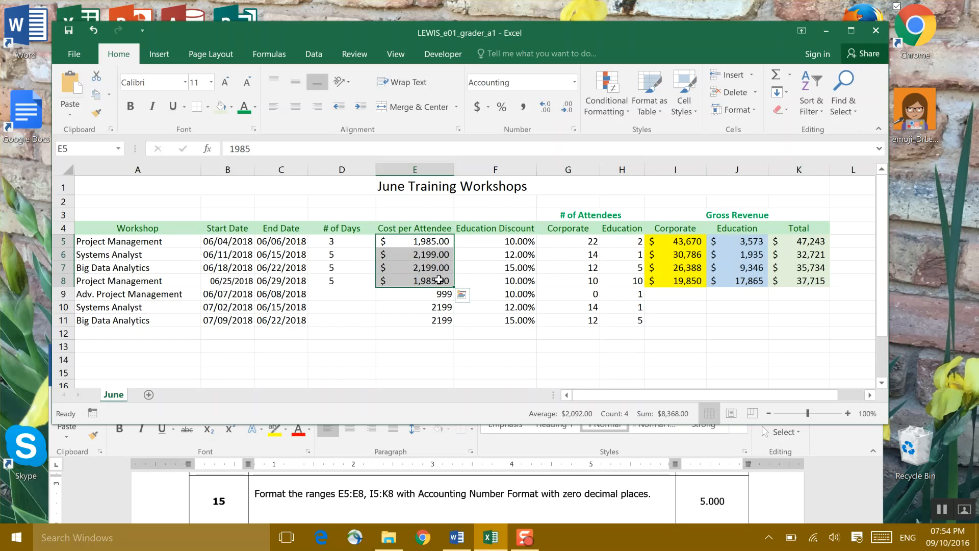
left_click(564, 110)
left_click(564, 109)
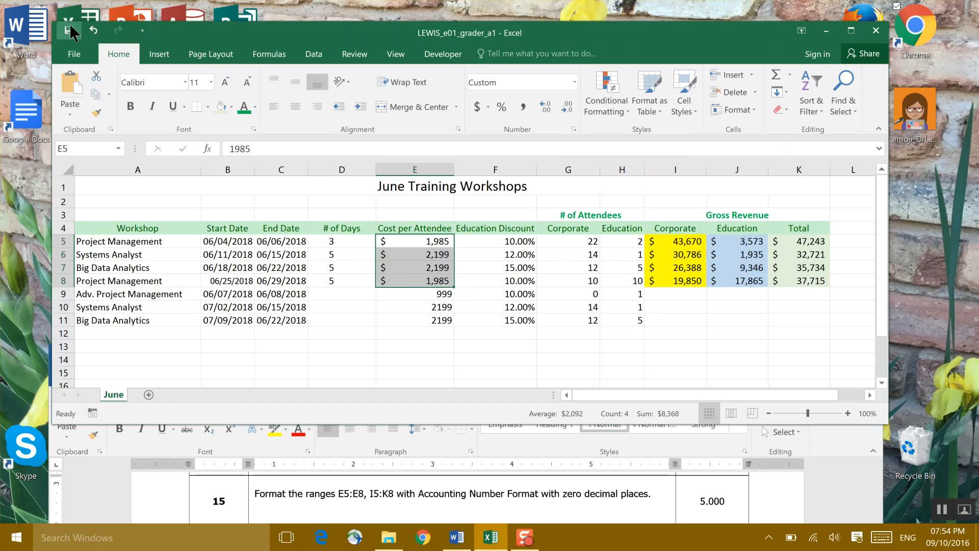
Bring up step 16 in the Word instructions, and set the width of column F to 9 in the Excel workbook.
left_click(877, 516)
left_click(877, 515)
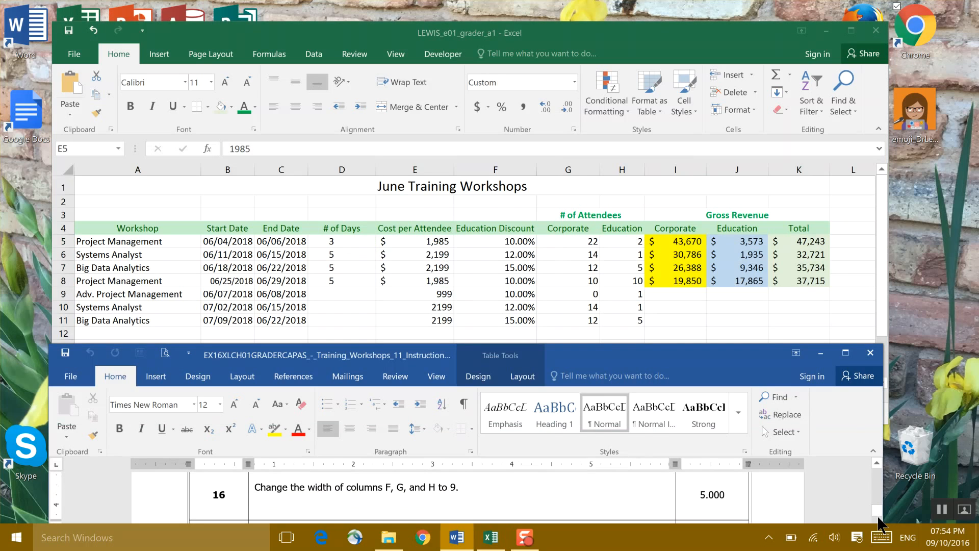
left_click(650, 160)
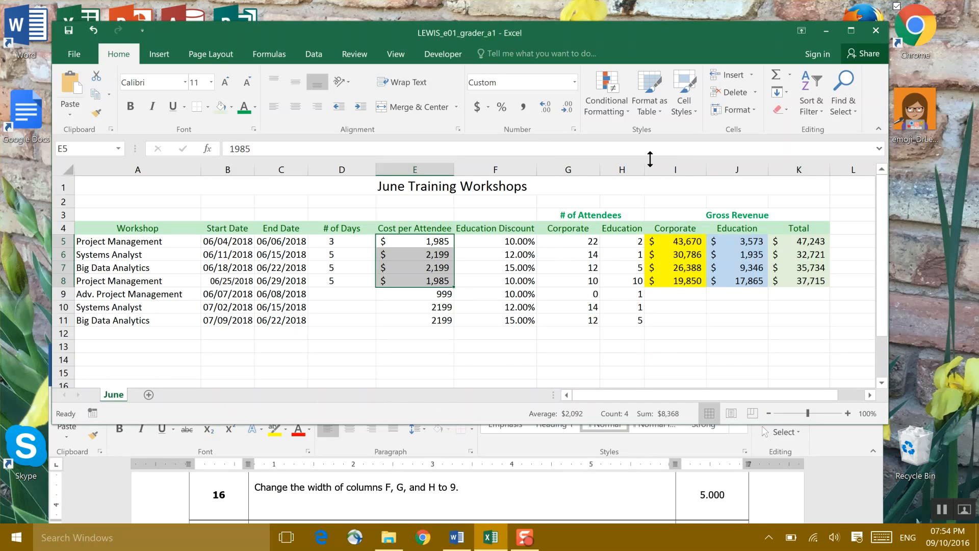
left_click(512, 167)
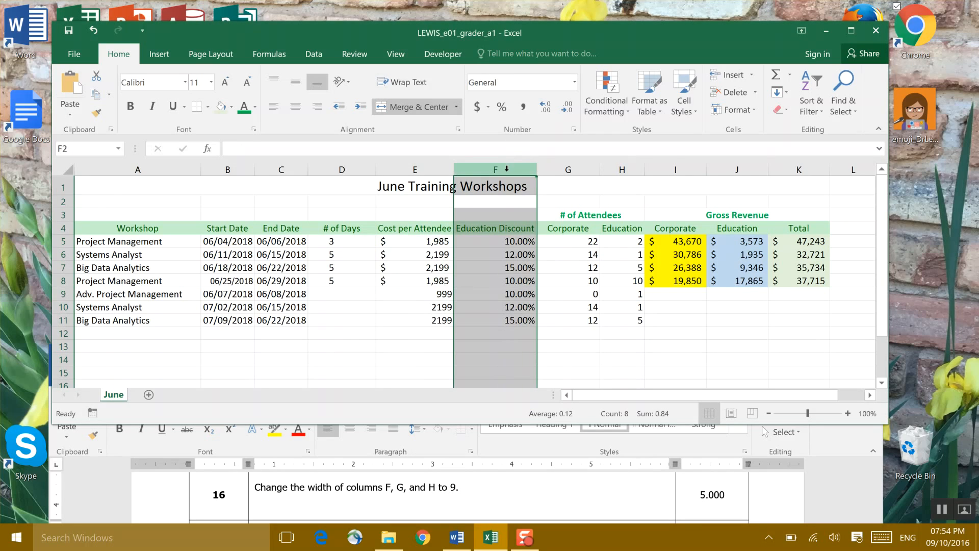
right_click(505, 169)
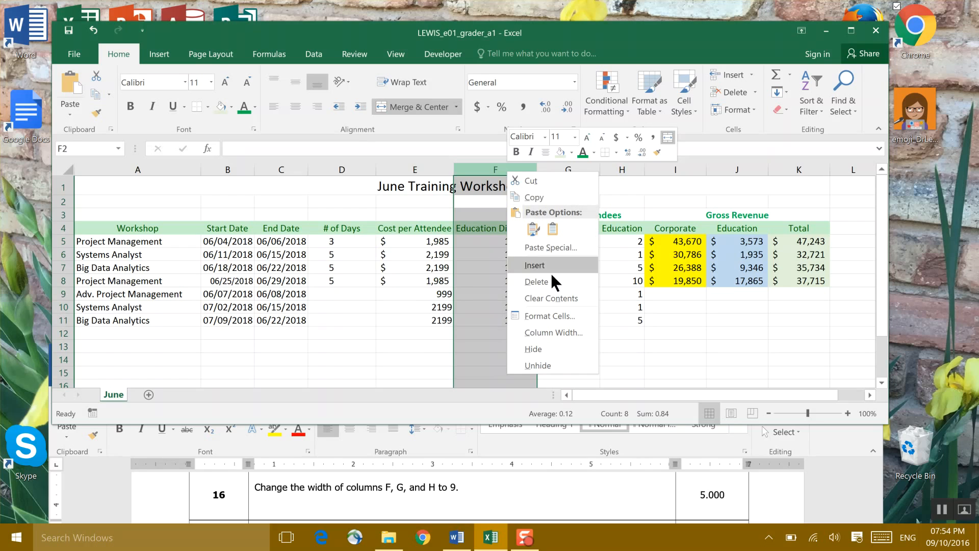
left_click(574, 332)
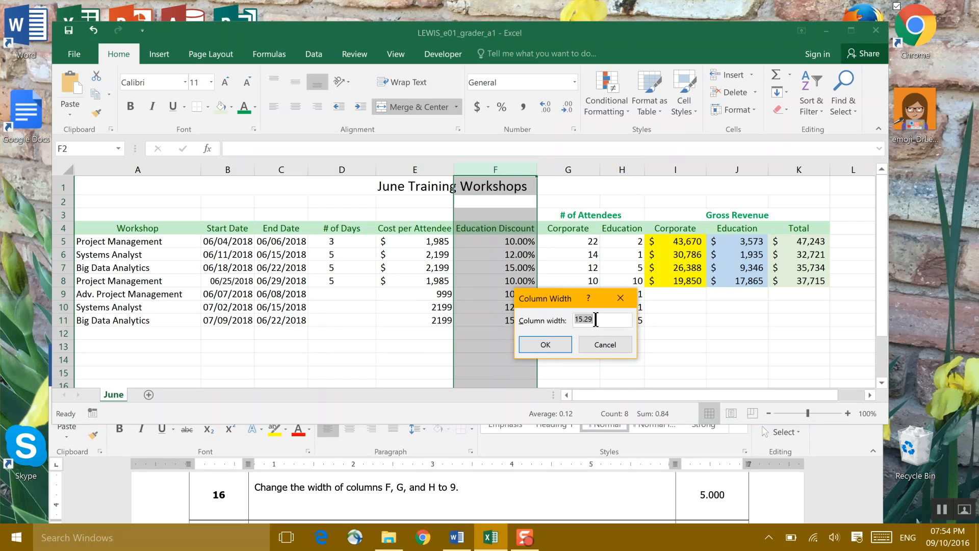
type("9")
left_click(545, 344)
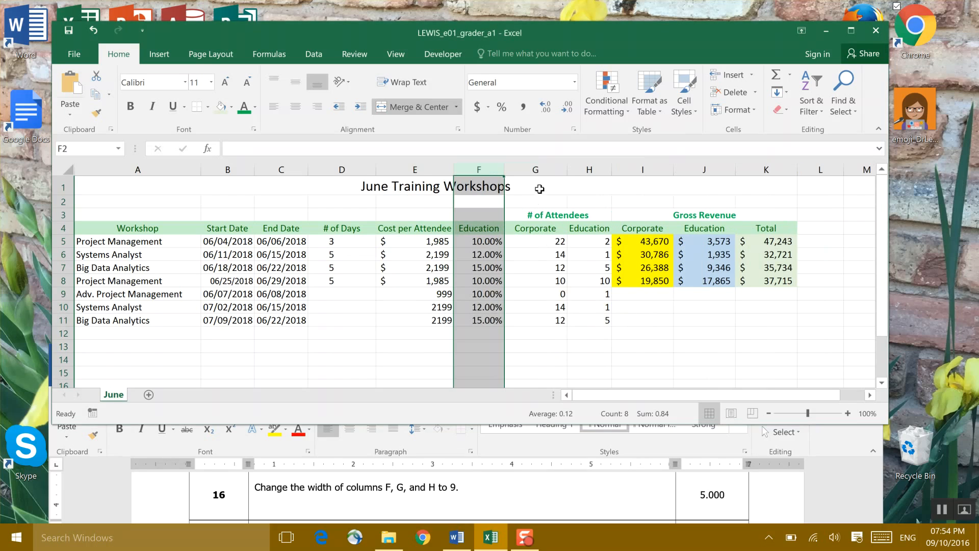
Set the width of column G to 9.
left_click(542, 165)
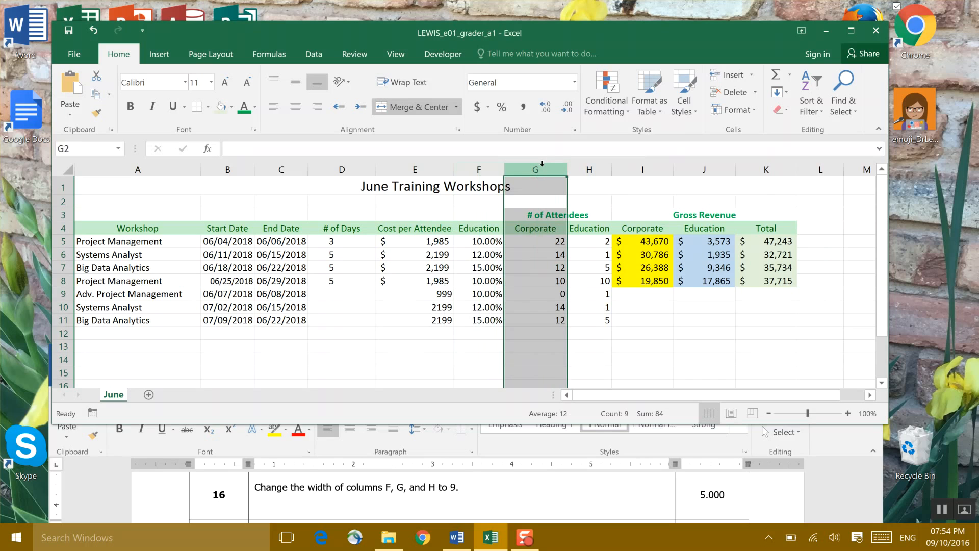
right_click(542, 166)
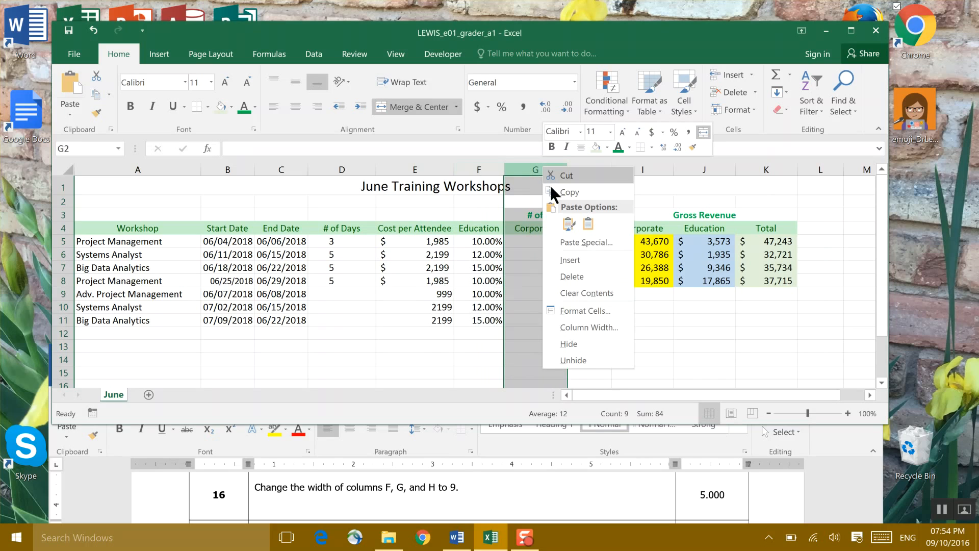
left_click(601, 323)
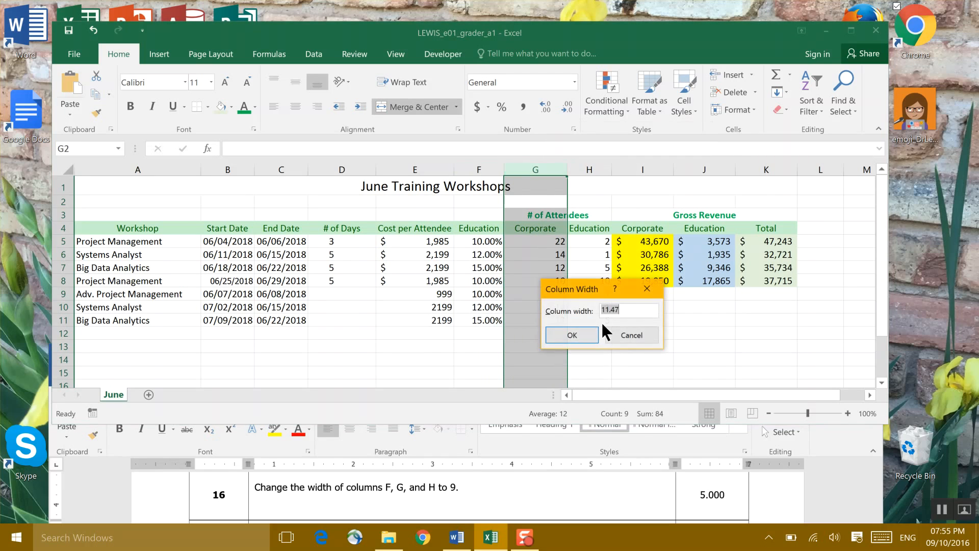
type("9")
left_click(581, 335)
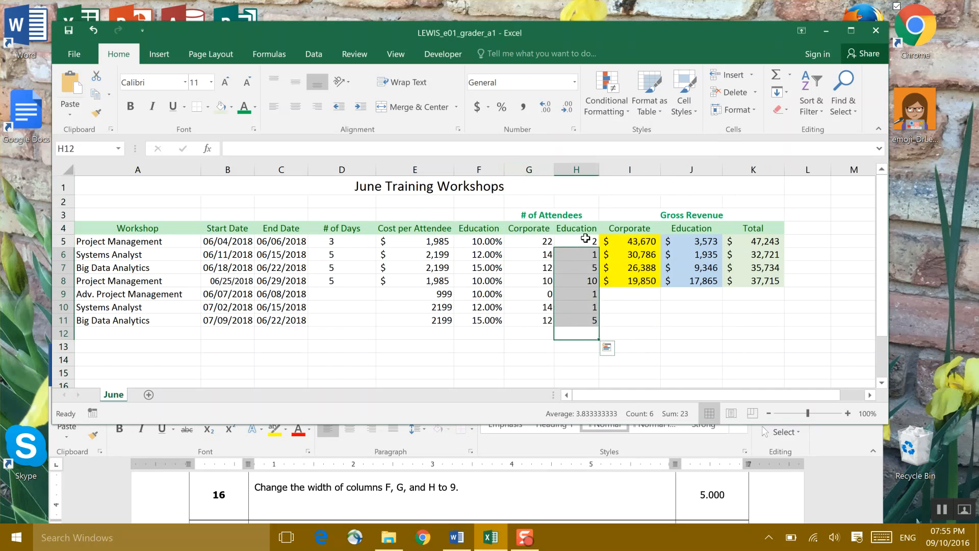
Set the width of column H to 9 and save the workbook.
left_click(577, 167)
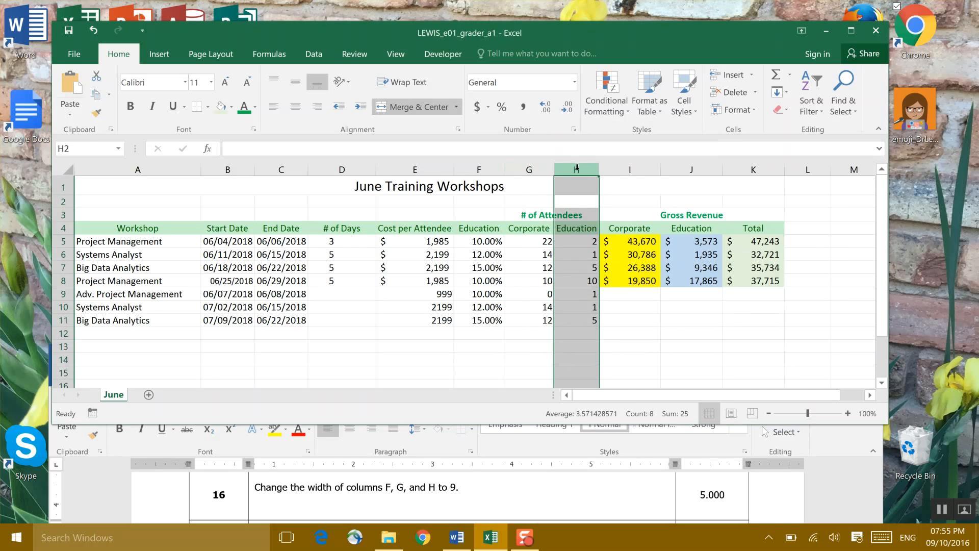
right_click(578, 167)
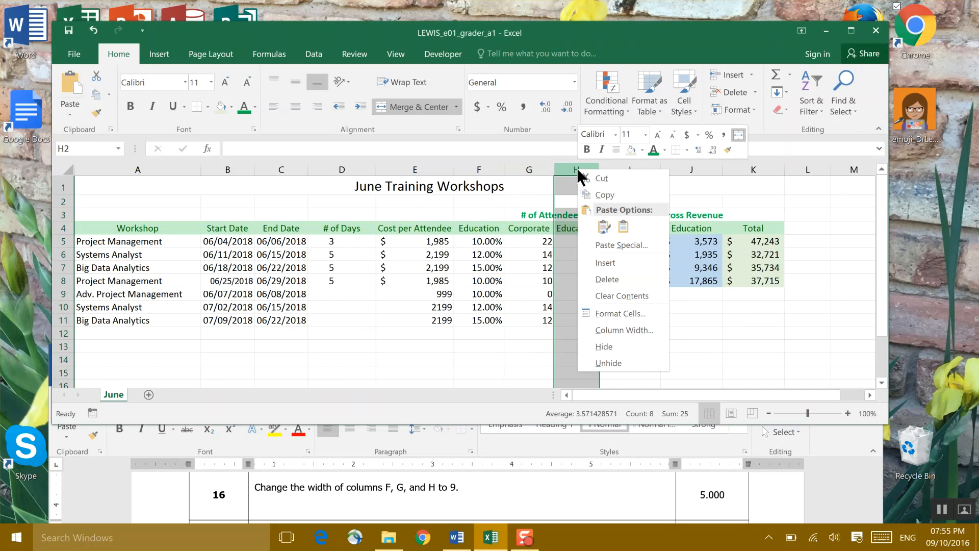
left_click(614, 326)
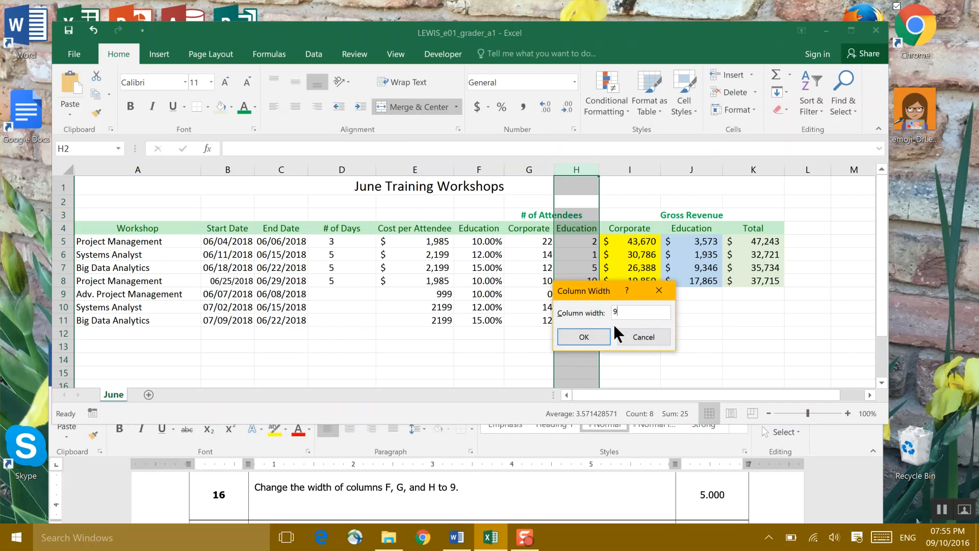
left_click(589, 332)
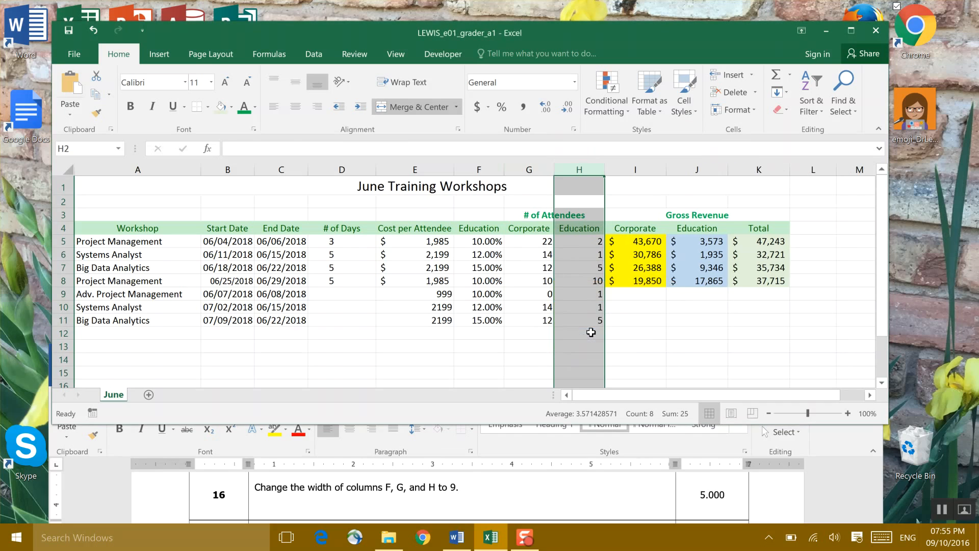
left_click(69, 34)
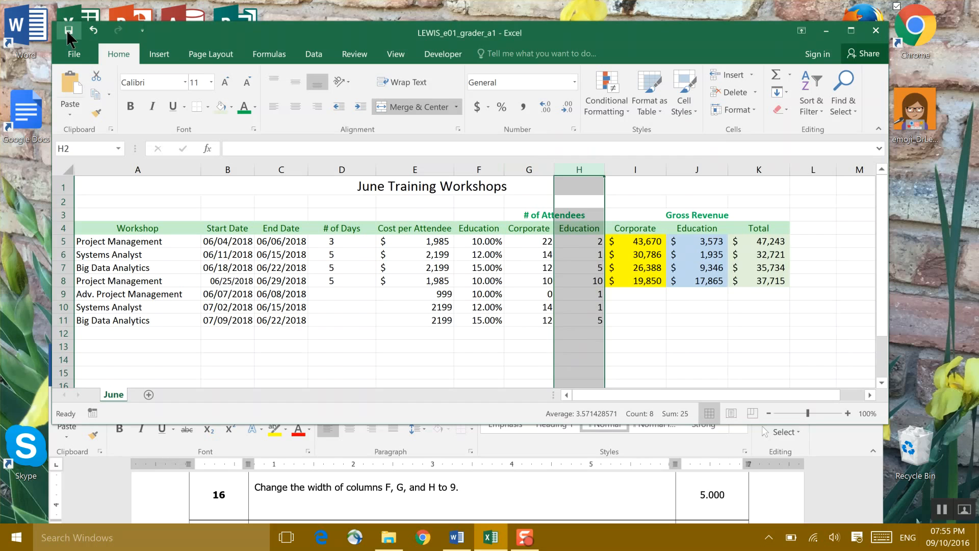
Bring up step 17 in the Word instructions, and apply Outside Borders to the range G5:H8 in the Excel workbook.
left_click(879, 515)
left_click_drag(879, 516, 879, 513)
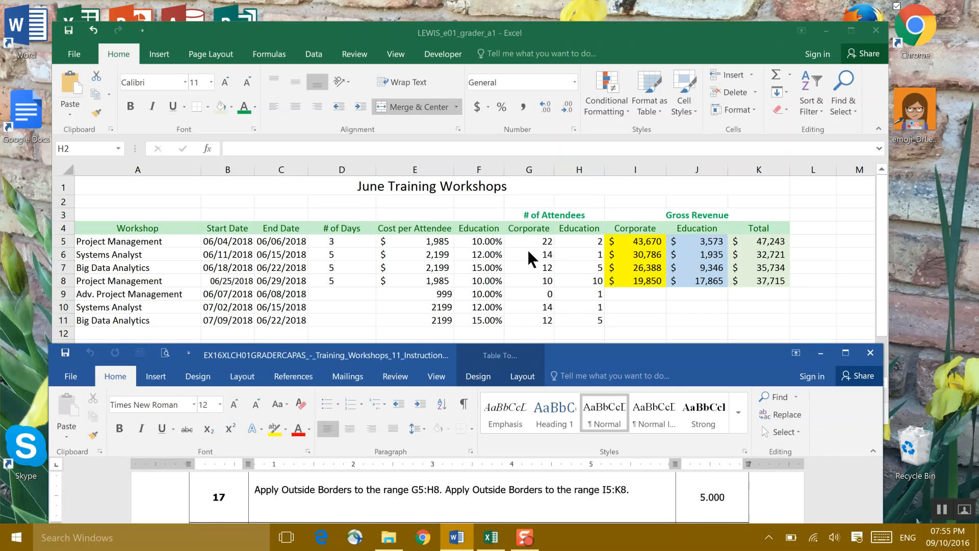
left_click(518, 237)
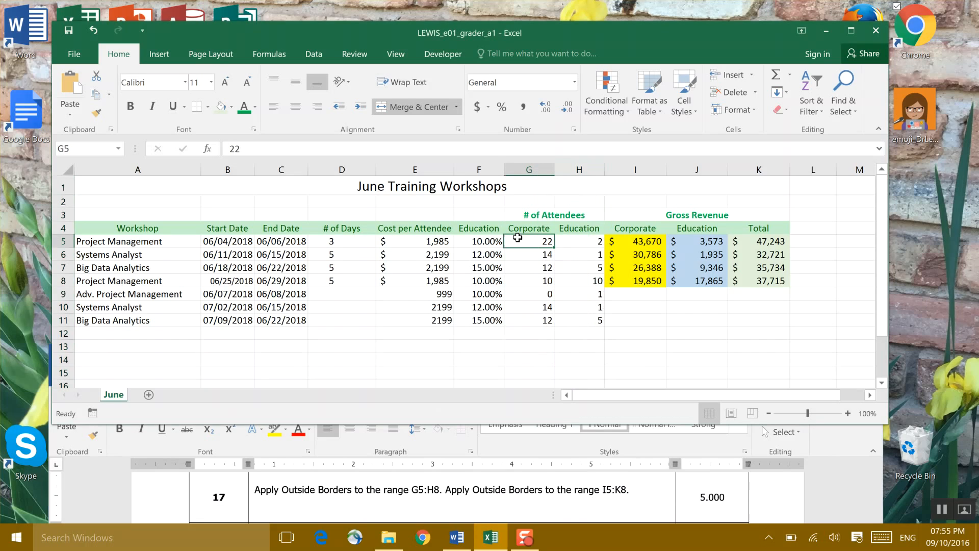
left_click_drag(517, 238, 579, 279)
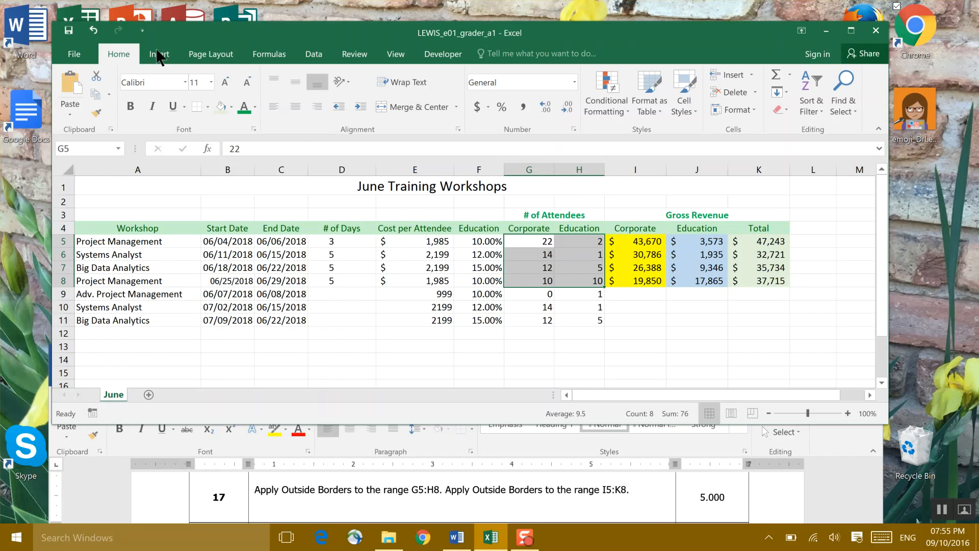
left_click(208, 107)
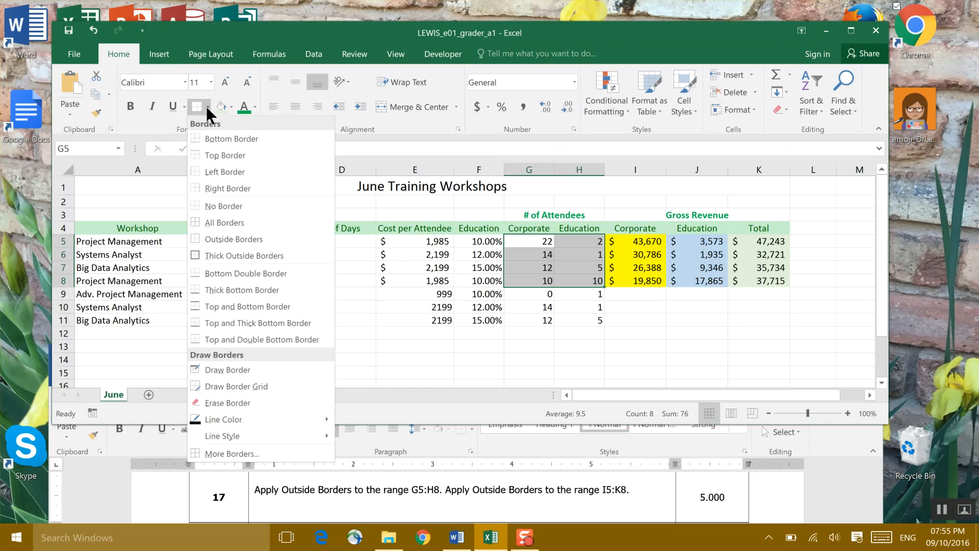
left_click(257, 239)
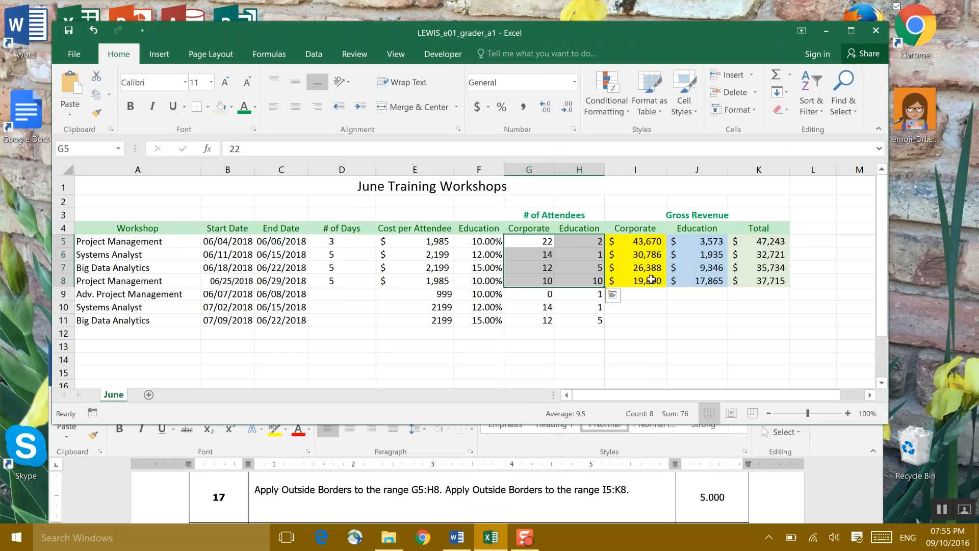
Apply Outside Borders to the range I5:K8 and remove its fill colors.
left_click(643, 238)
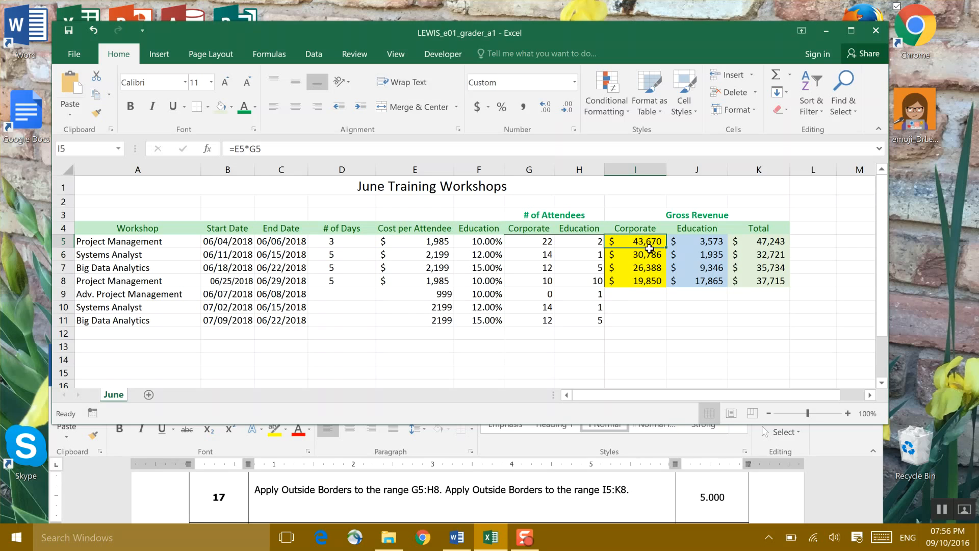
left_click_drag(644, 242, 757, 282)
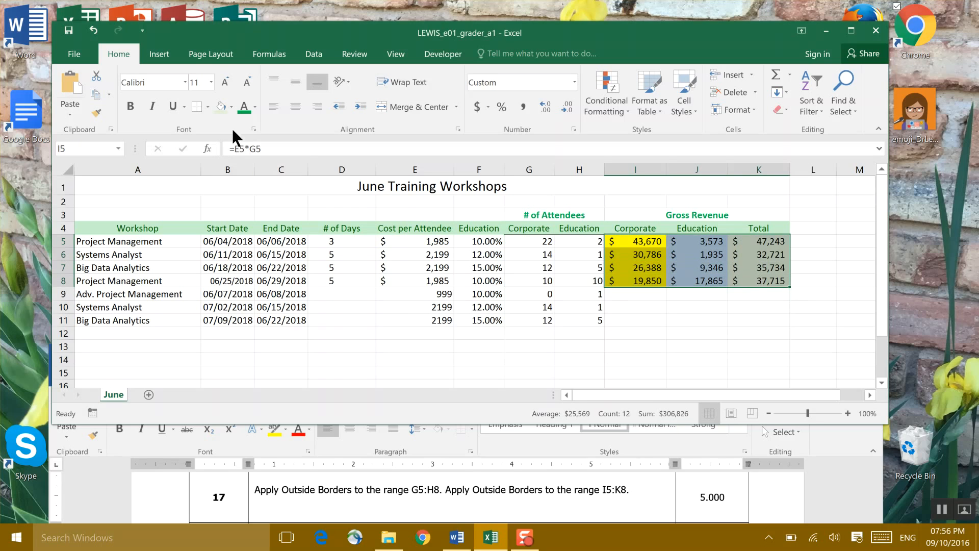
left_click(210, 112)
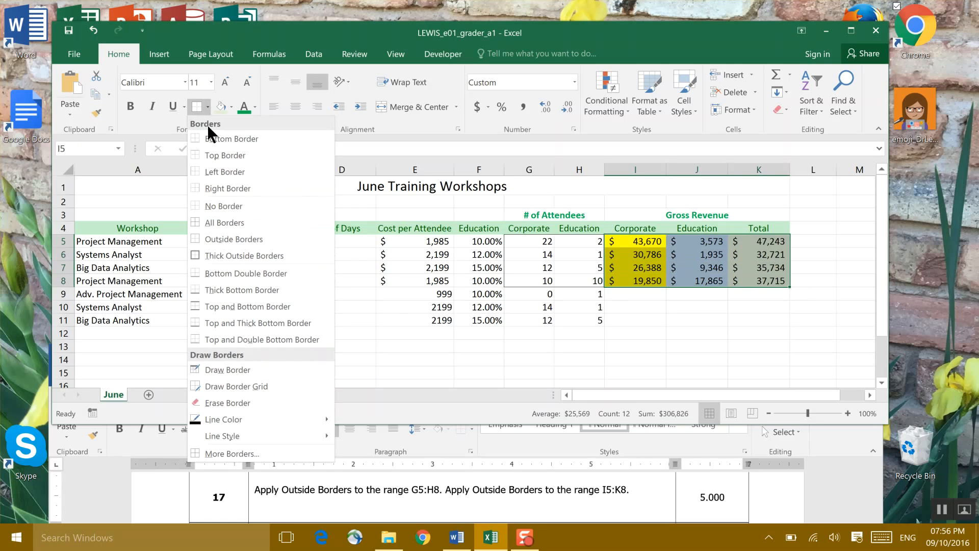
left_click(222, 236)
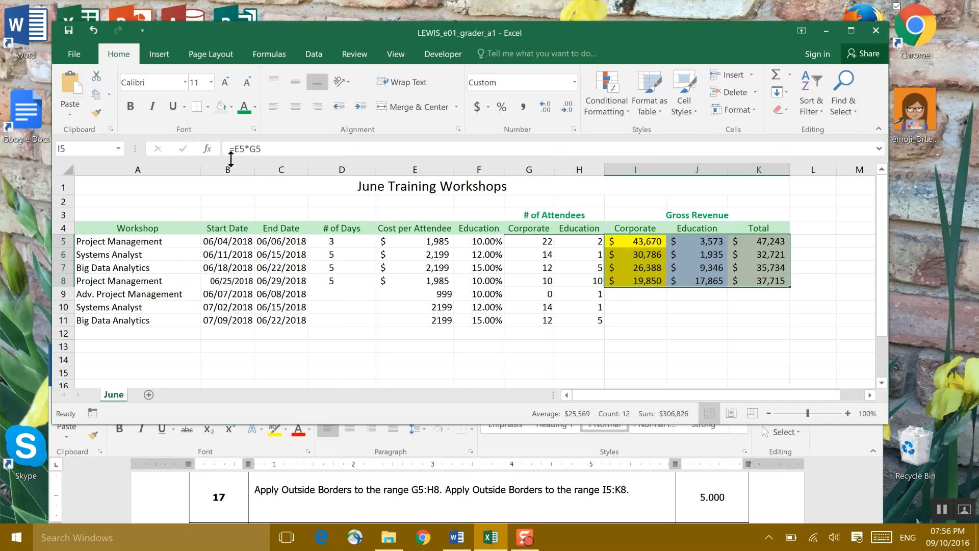
left_click(231, 107)
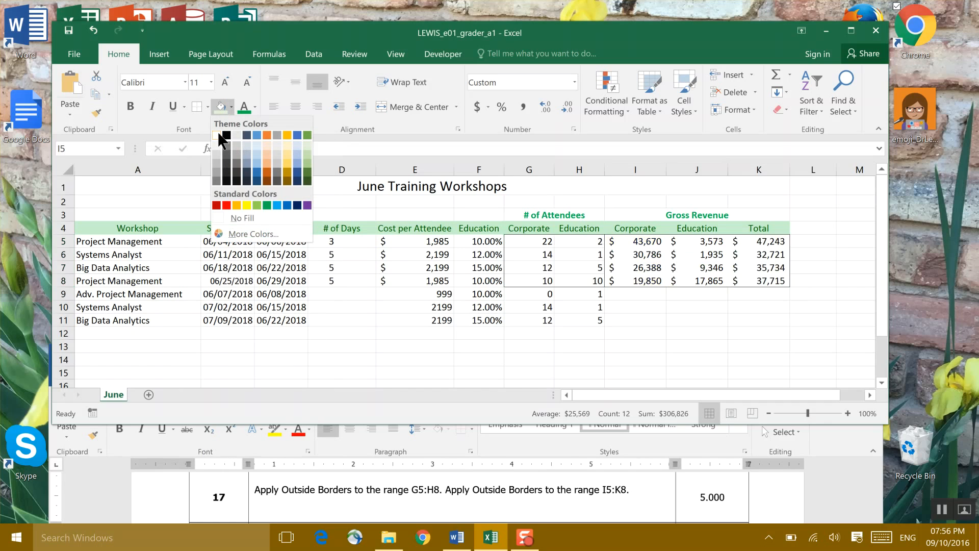
left_click(250, 217)
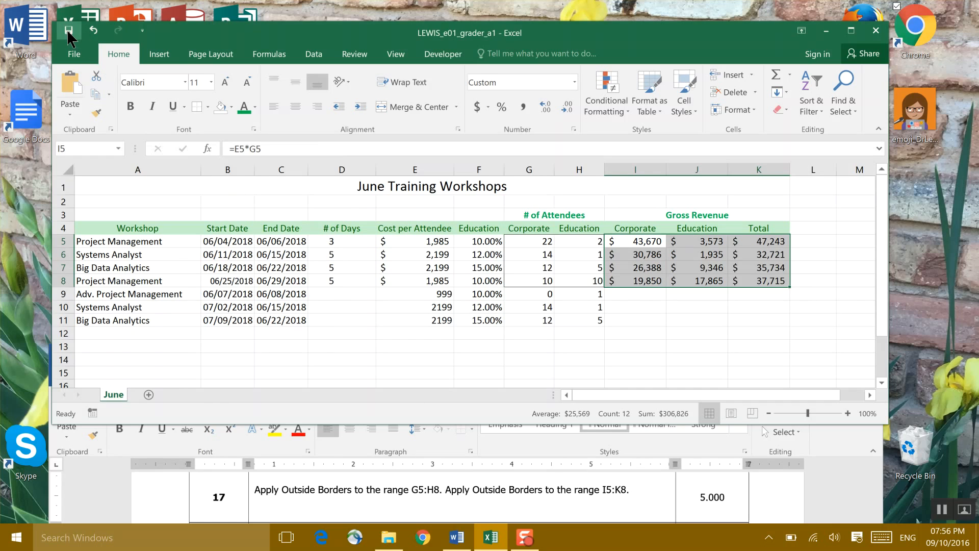
Bring up step 18 in the Word instructions and save the Excel workbook.
left_click(874, 516)
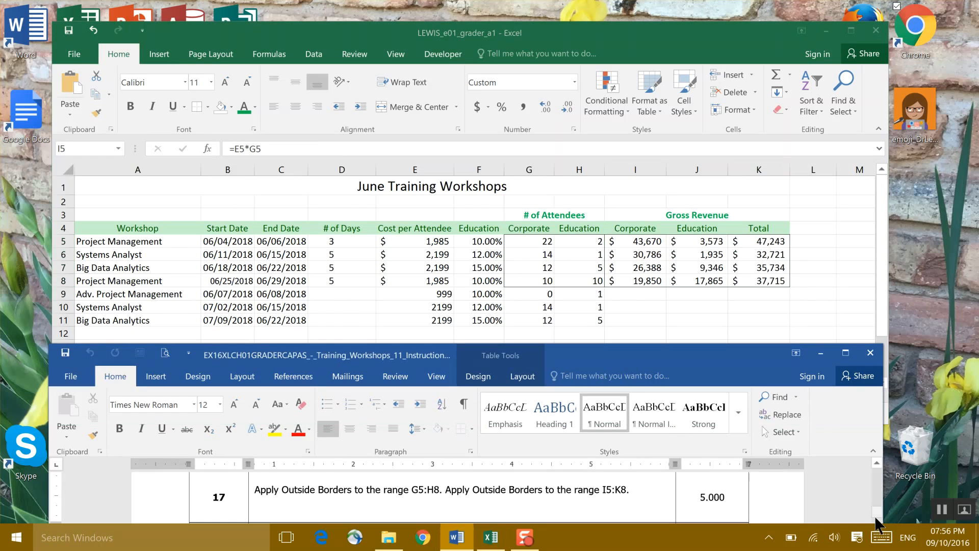
left_click_drag(876, 520, 874, 514)
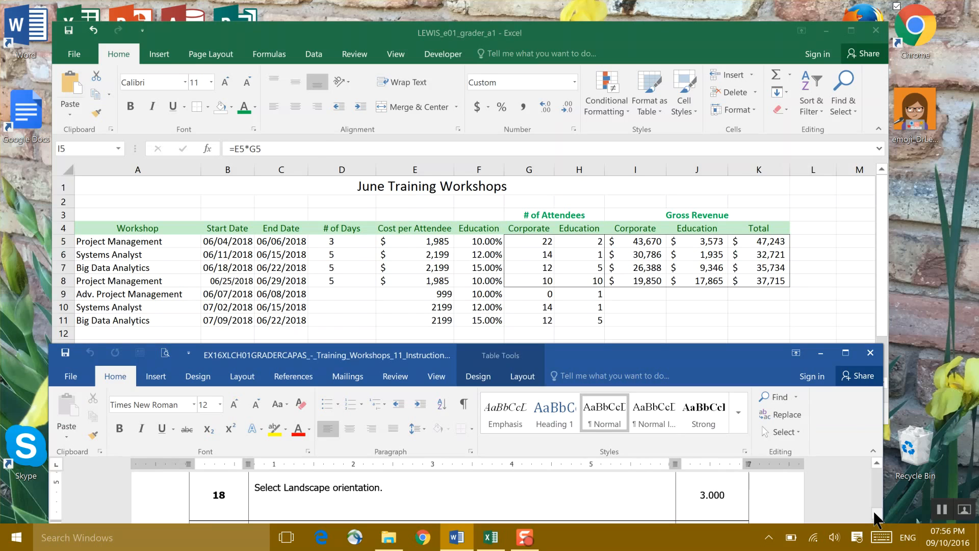
left_click(67, 30)
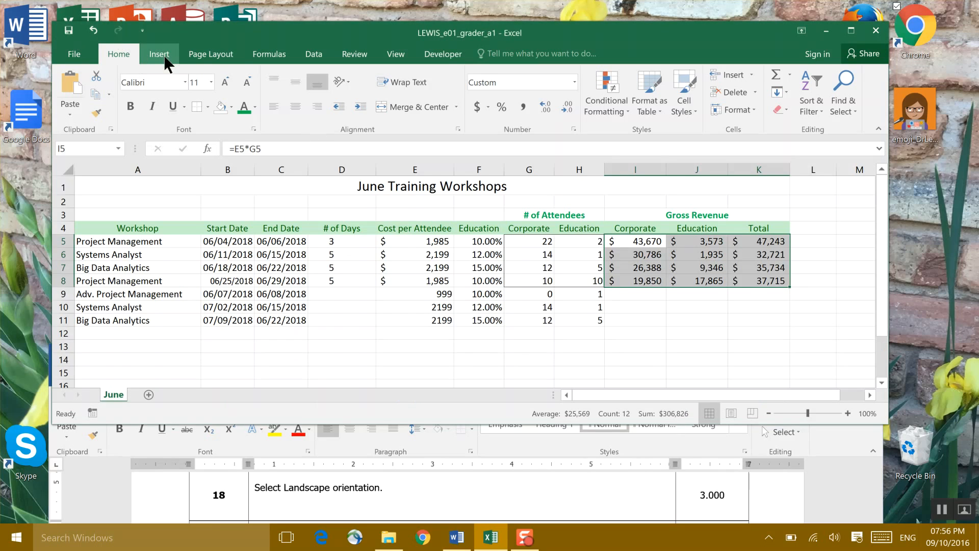
Set the June worksheet's page orientation to Landscape.
left_click(202, 60)
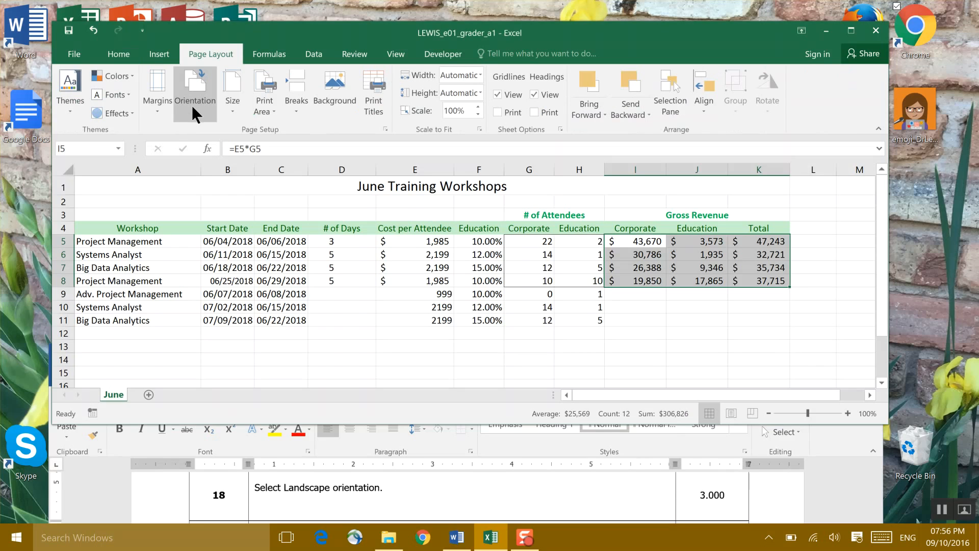
left_click(193, 112)
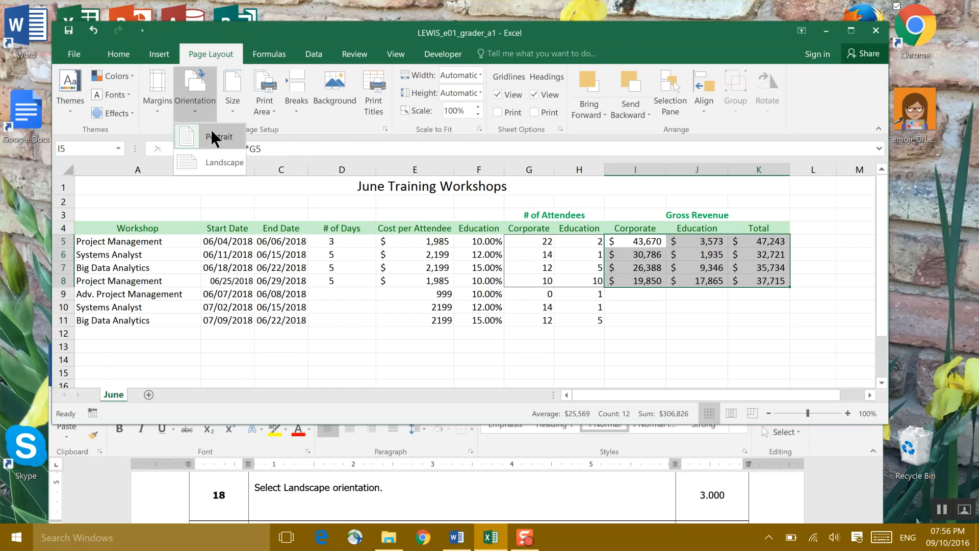
left_click(214, 164)
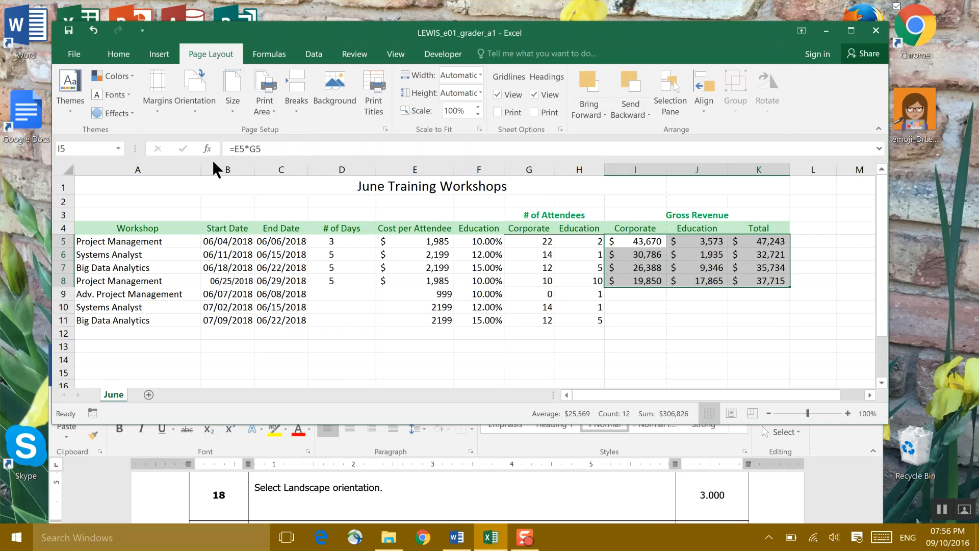
Bring up step 19 in the Word instructions, and give the Excel worksheet a 1.5-inch top margin with horizontal centering on the page.
left_click(874, 511)
left_click_drag(878, 512, 880, 518)
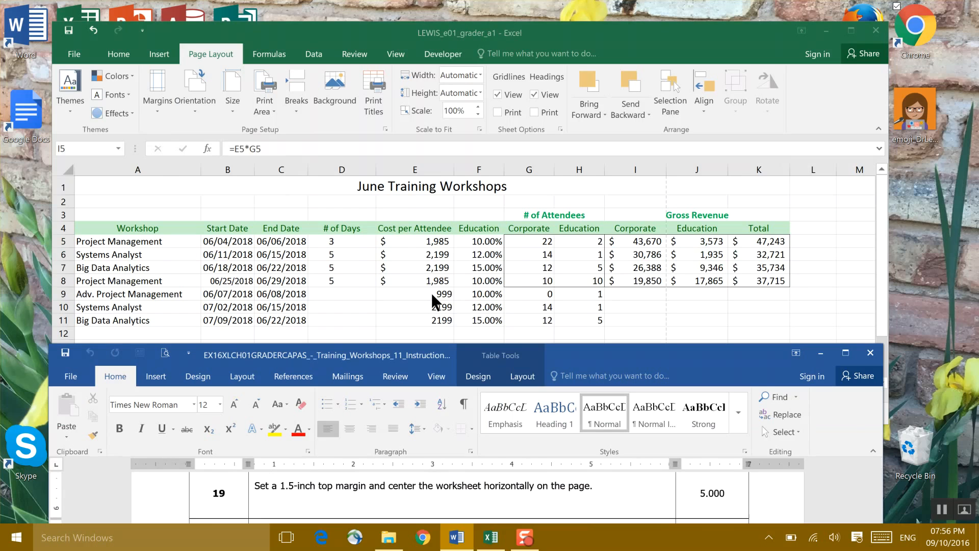
left_click(157, 111)
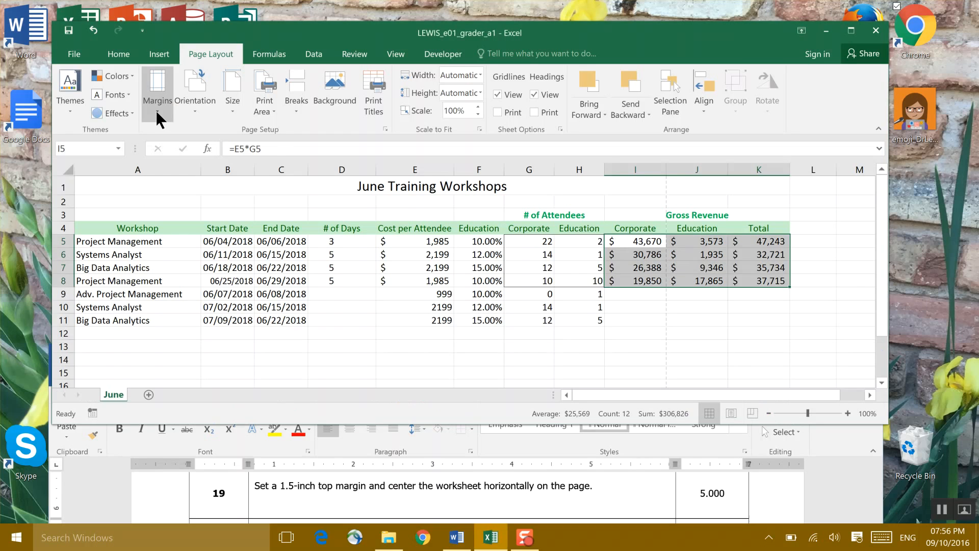
left_click(158, 117)
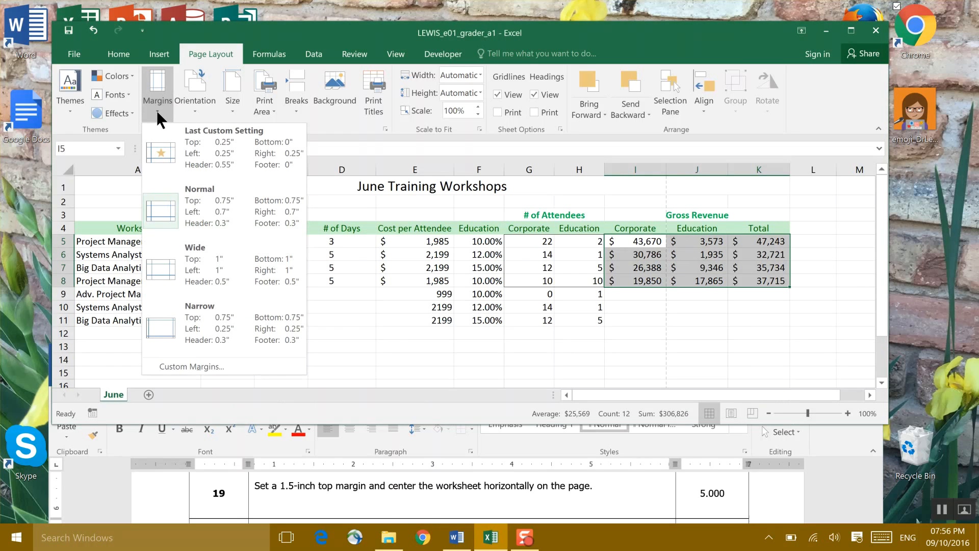
left_click(201, 365)
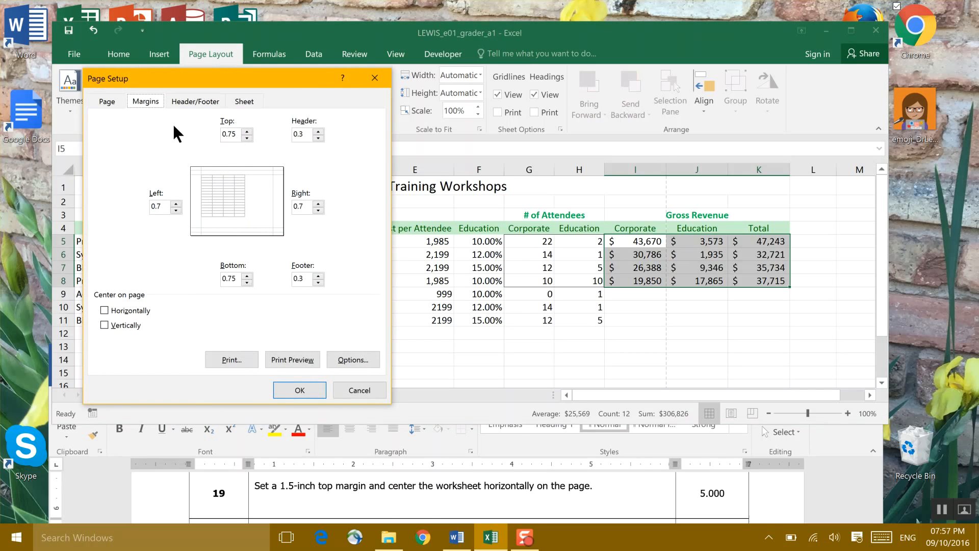
left_click(105, 102)
left_click(143, 101)
left_click(248, 131)
left_click(104, 308)
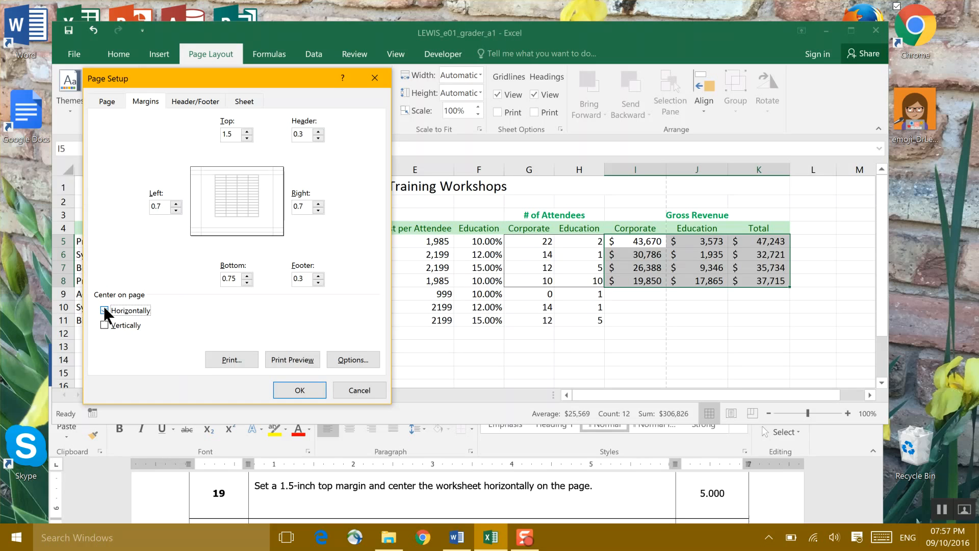
left_click(299, 390)
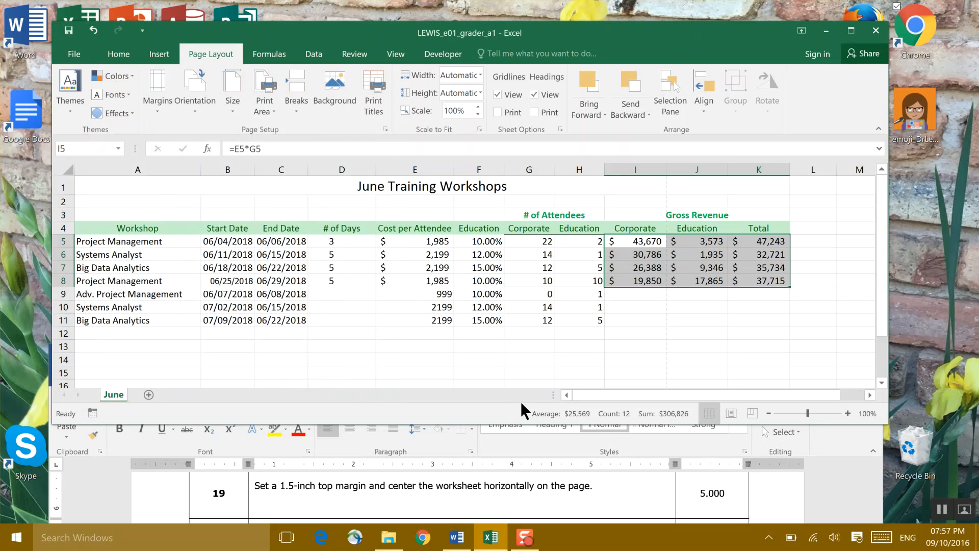
Bring up step 20, about the worksheet scaling, in the Word instructions.
left_click(877, 514)
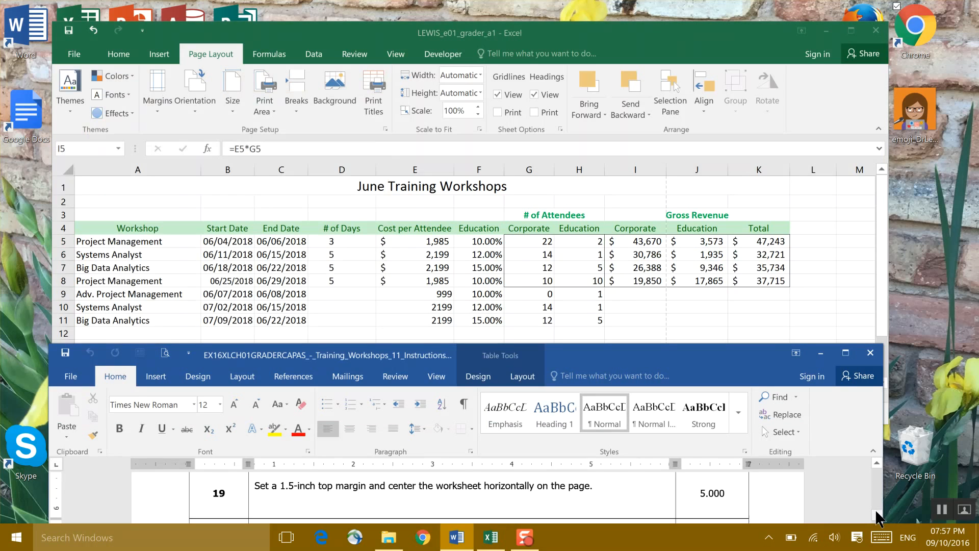
scroll(877, 514, "down", 1)
left_click(876, 513)
left_click(877, 514)
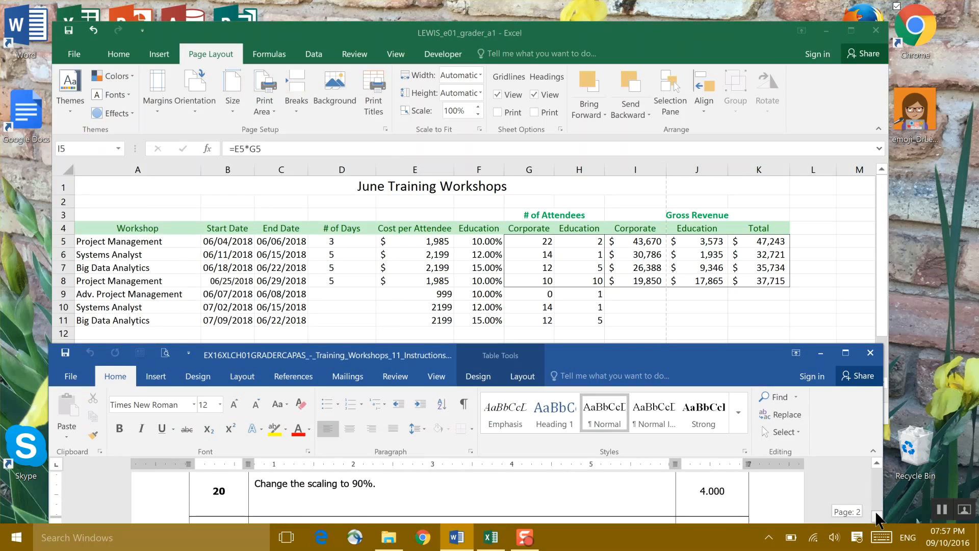
scroll(877, 518, "up", 1)
left_click(877, 514)
left_click(877, 515)
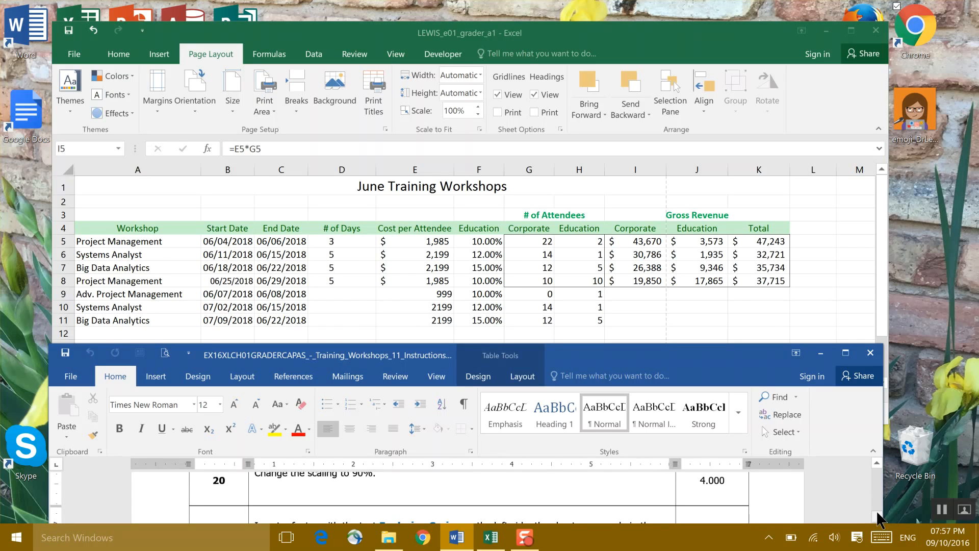
scroll(878, 518, "up", 1)
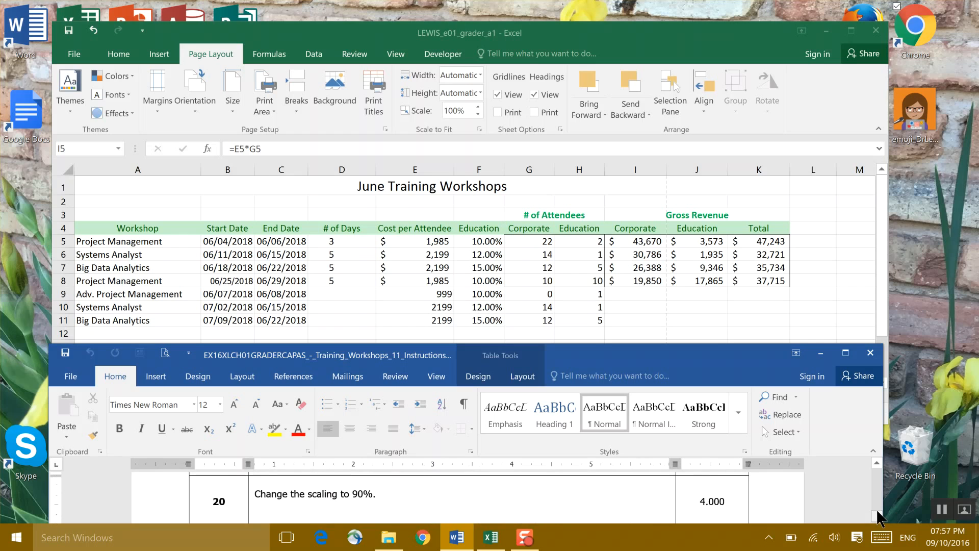
Switch to the Excel worksheet, collapse the ribbon, and enter =D12=E5*G5 in cell I5.
double_click(555, 176)
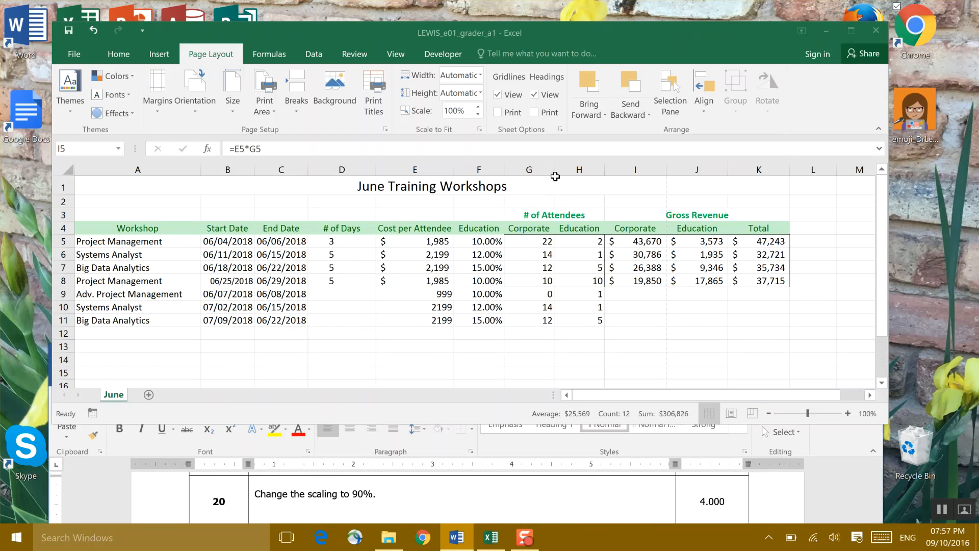
double_click(208, 54)
left_click(317, 266)
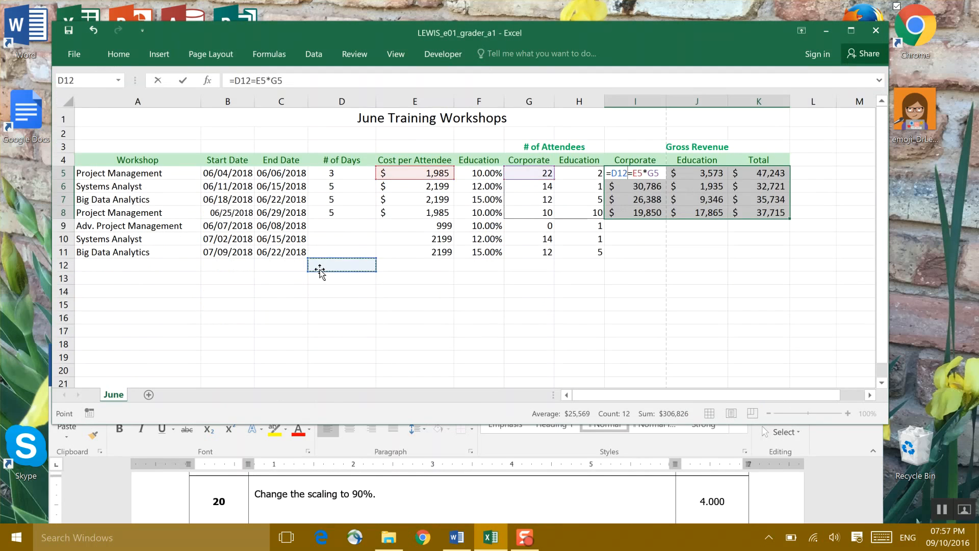
left_click_drag(886, 347, 880, 196)
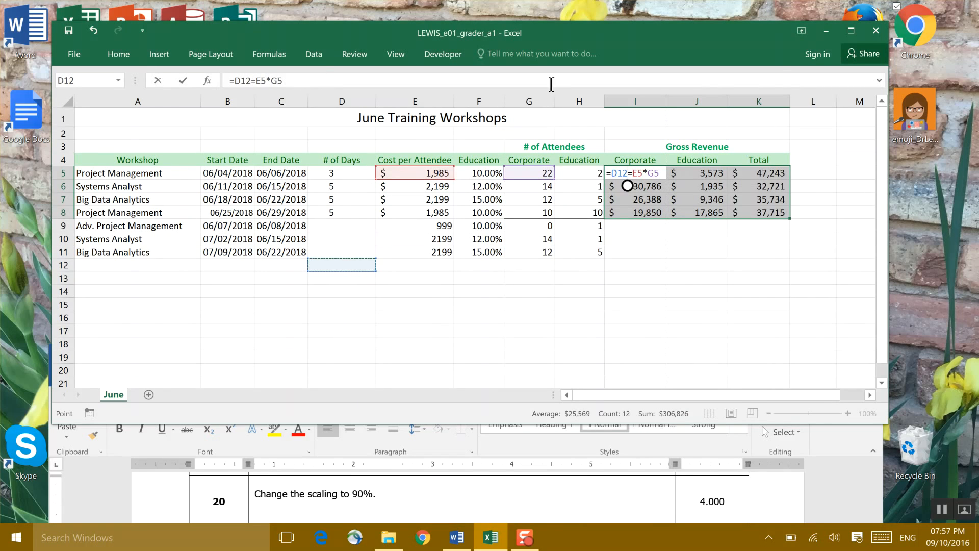
key("ctrl+Return")
Pin the collapsed ribbon open with the page layout commands displayed.
left_click(76, 53)
left_click(76, 48)
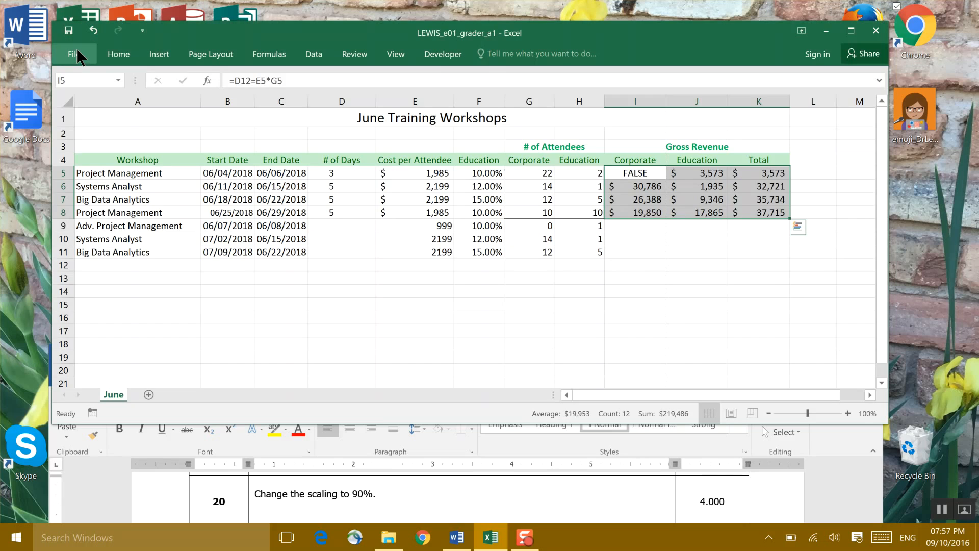
left_click(120, 54)
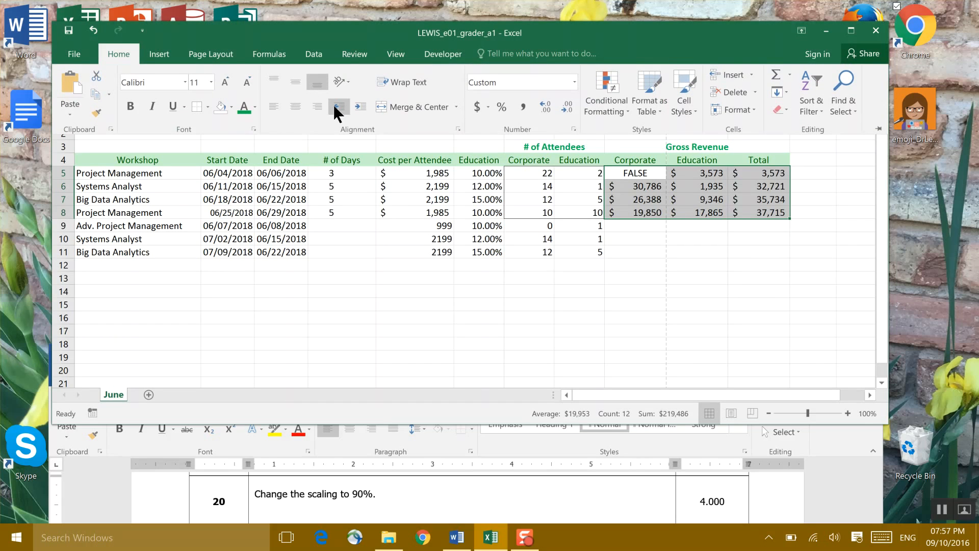
left_click(209, 51)
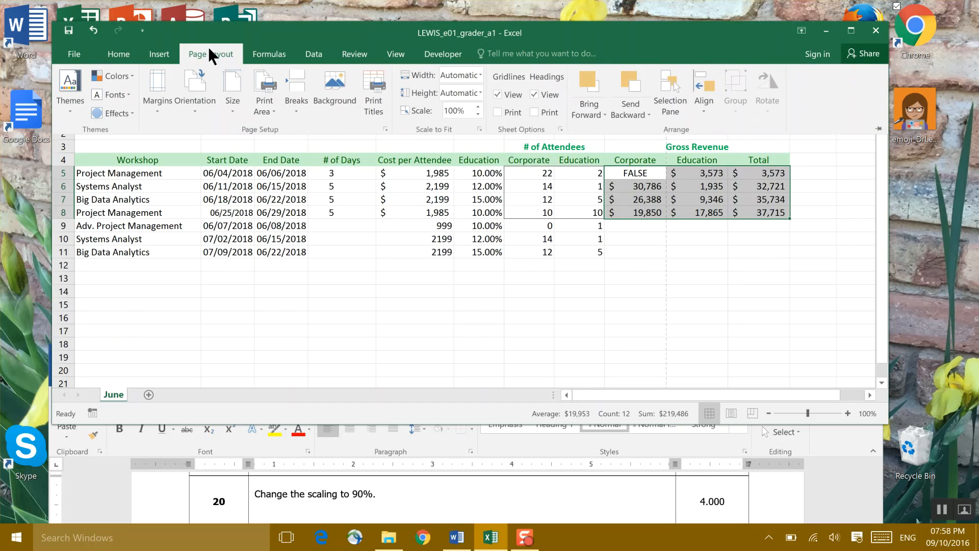
left_click(880, 130)
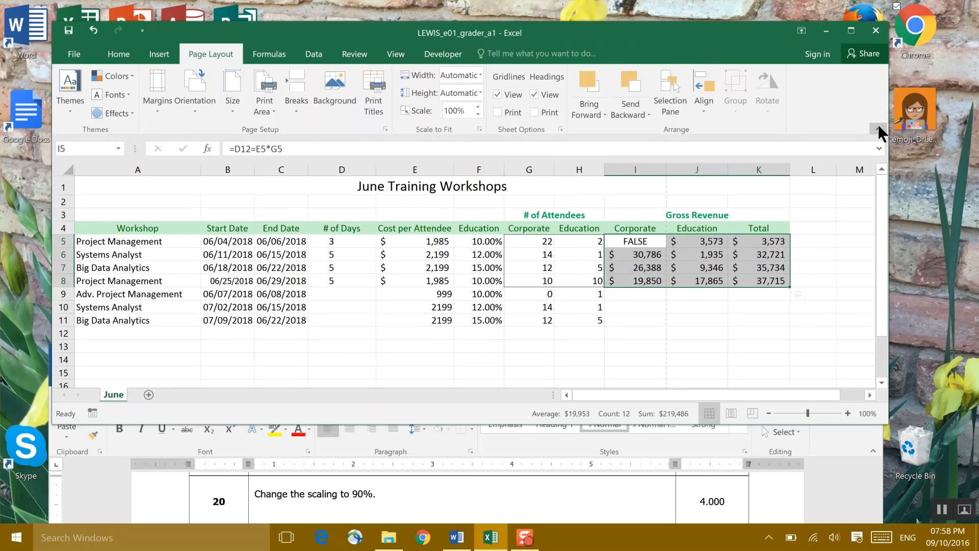
Collapse the ribbon and pin it open again, and set the June worksheet's scaling to 90%.
left_click(878, 127)
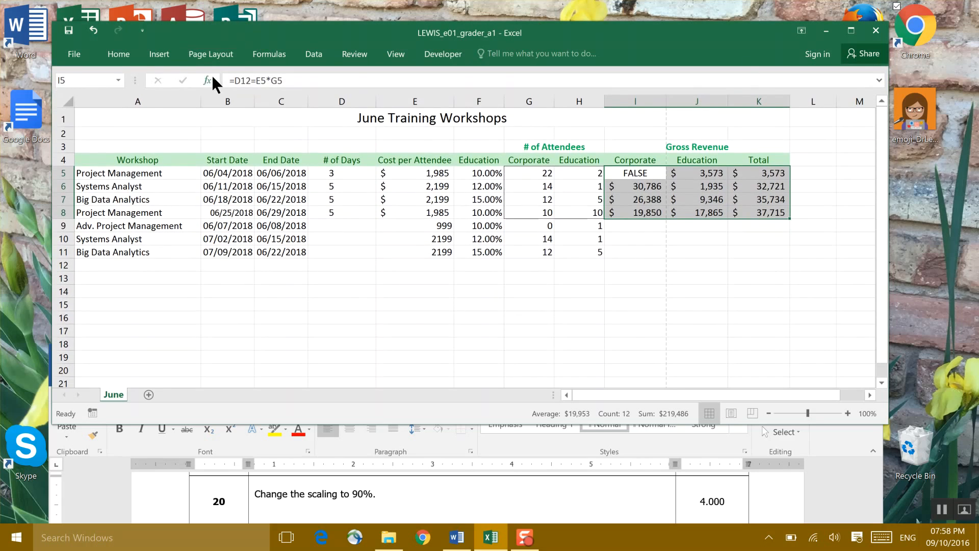
left_click(113, 54)
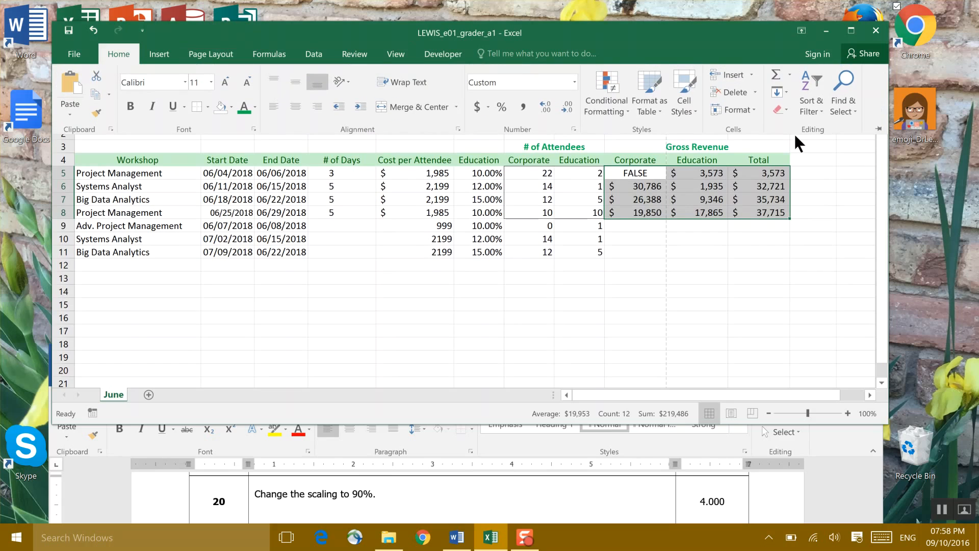
left_click(878, 127)
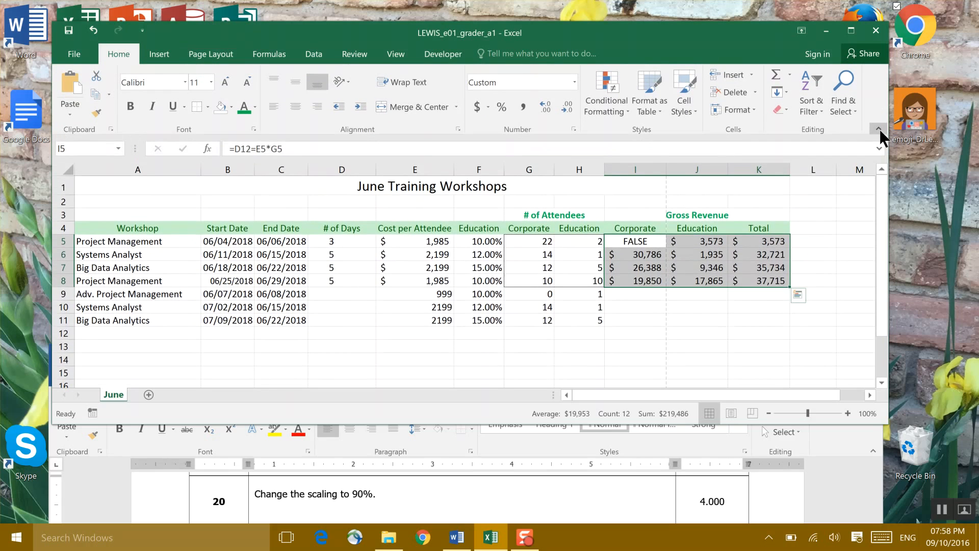
left_click(219, 53)
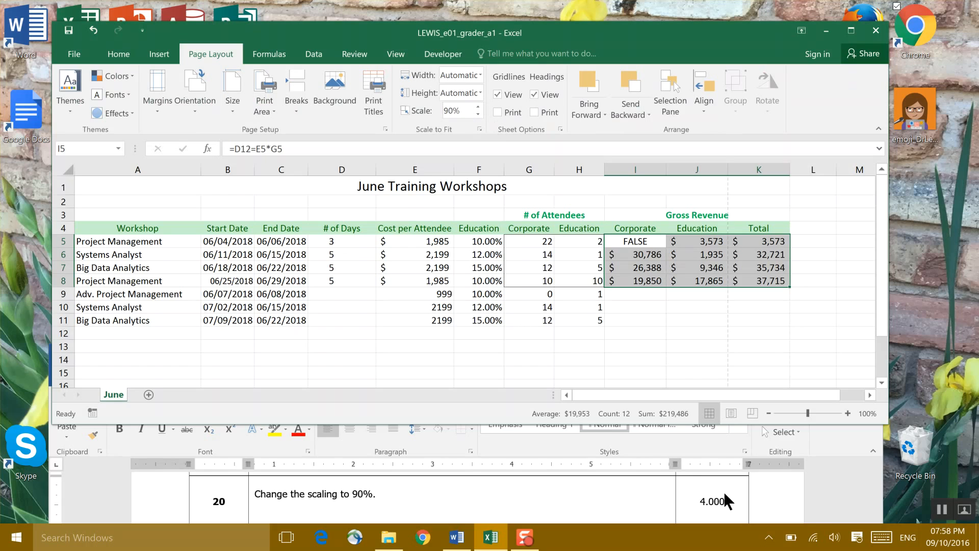
Bring up step 21, about the footer, in the Word instructions and save the Excel workbook.
left_click(877, 507)
scroll(878, 514, "down", 2)
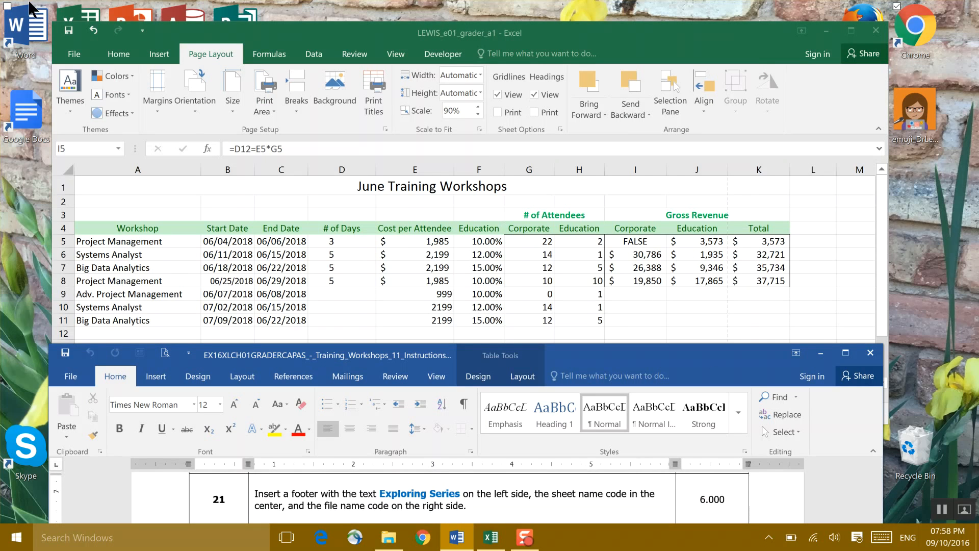
left_click(69, 26)
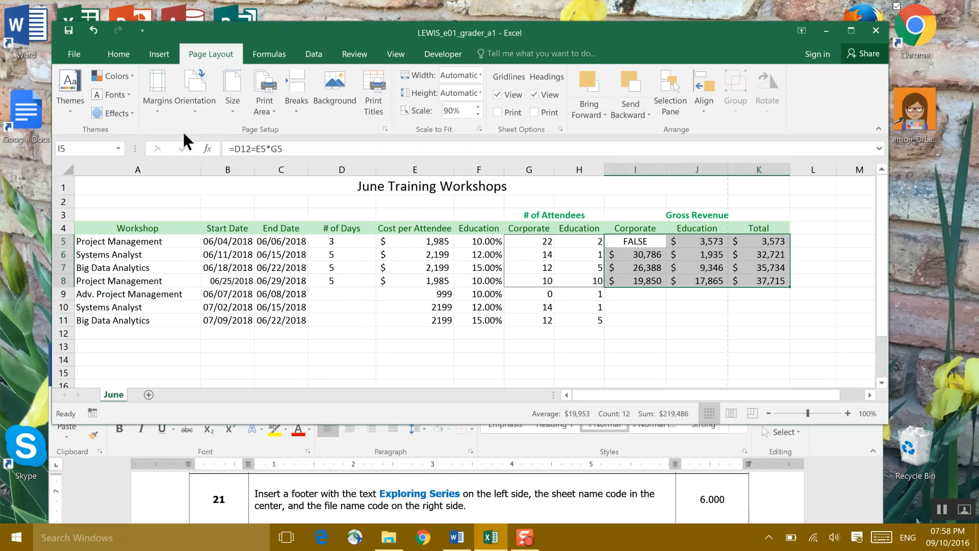
Start a custom footer for the June worksheet with the text Exploring Series in its left section.
left_click(156, 117)
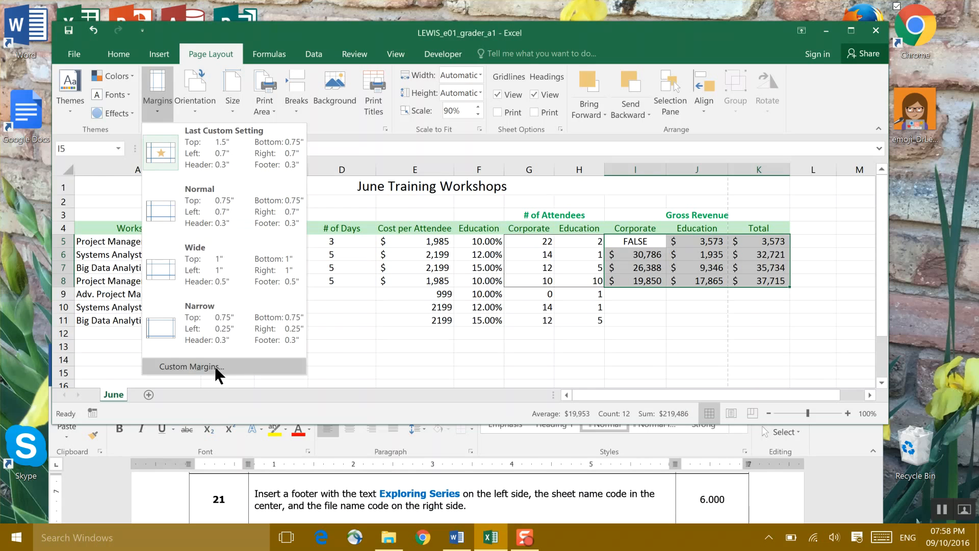
left_click(213, 363)
left_click_drag(254, 78, 473, 81)
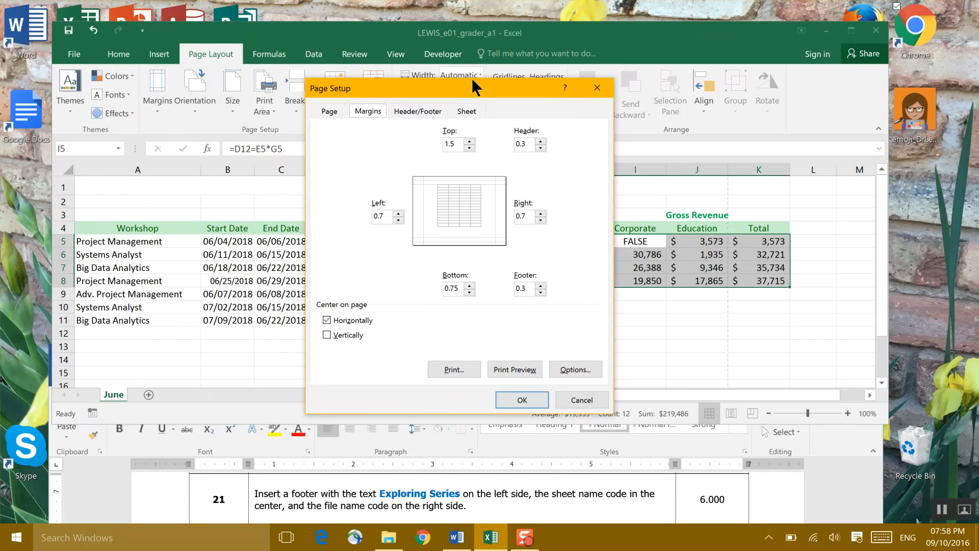
left_click(413, 109)
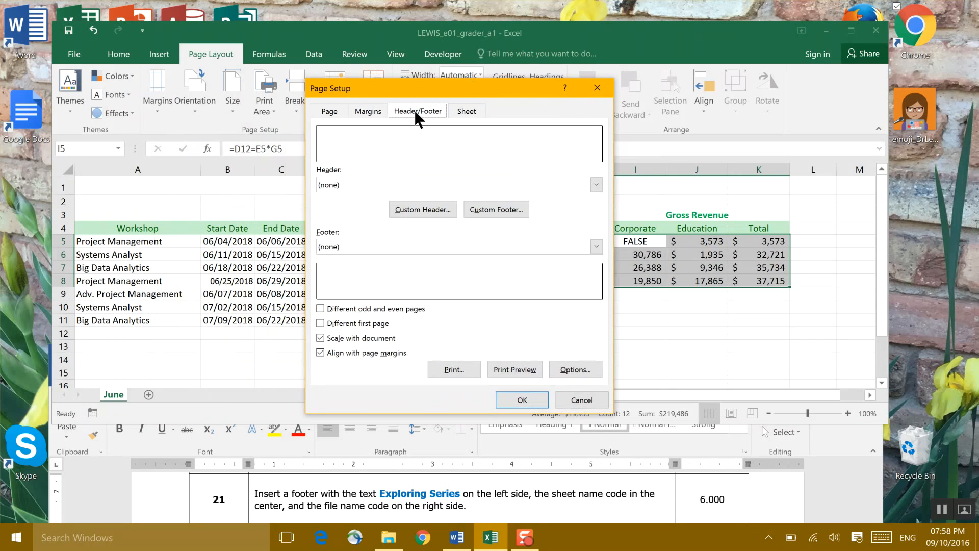
left_click(482, 210)
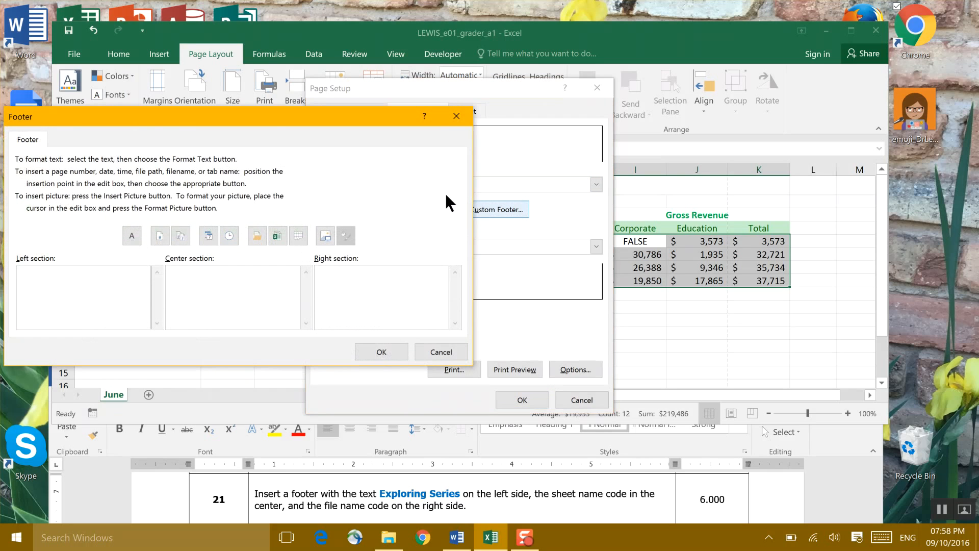
left_click_drag(252, 115, 489, 126)
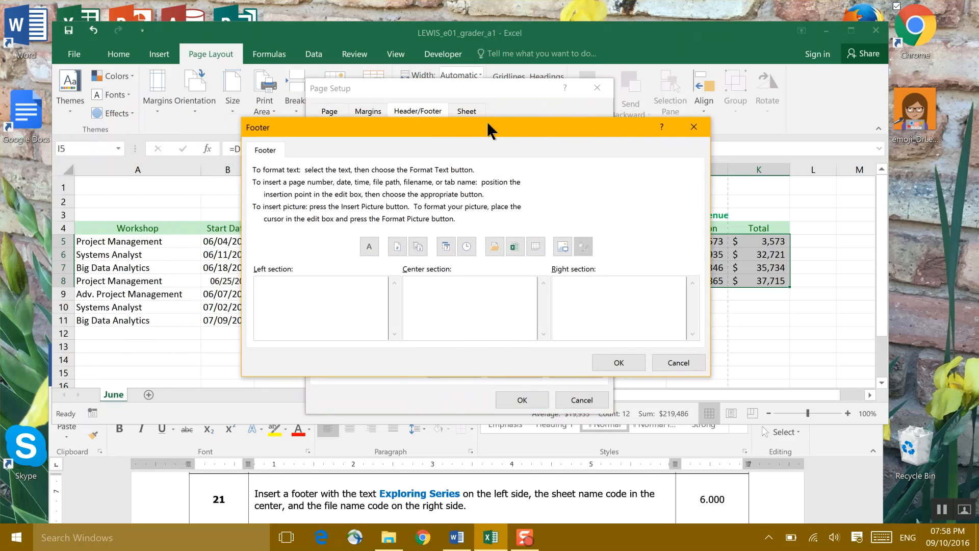
type("Exploring Series")
key("Tab")
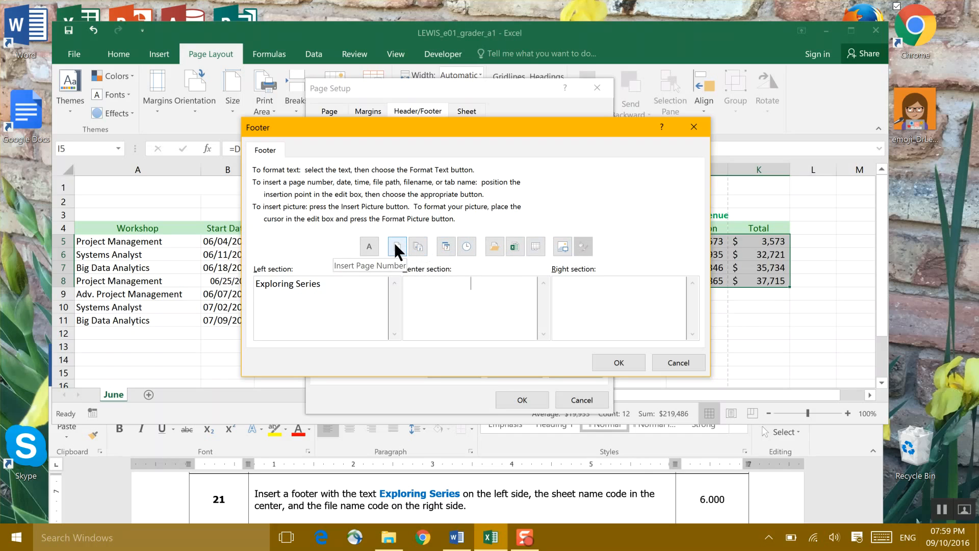
Insert the sheet name code in the footer's center section and the file name code in its right section, and apply the footer.
left_click(540, 243)
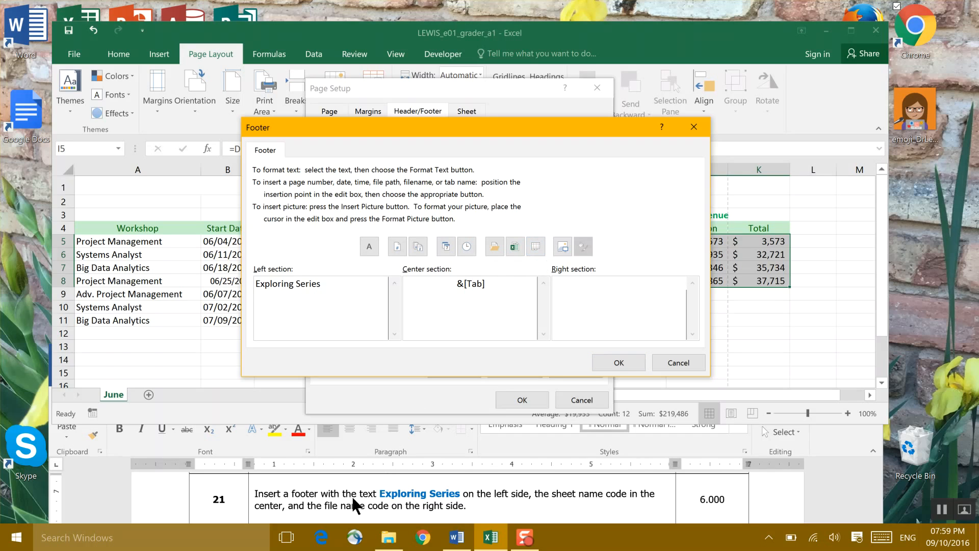
left_click(516, 246)
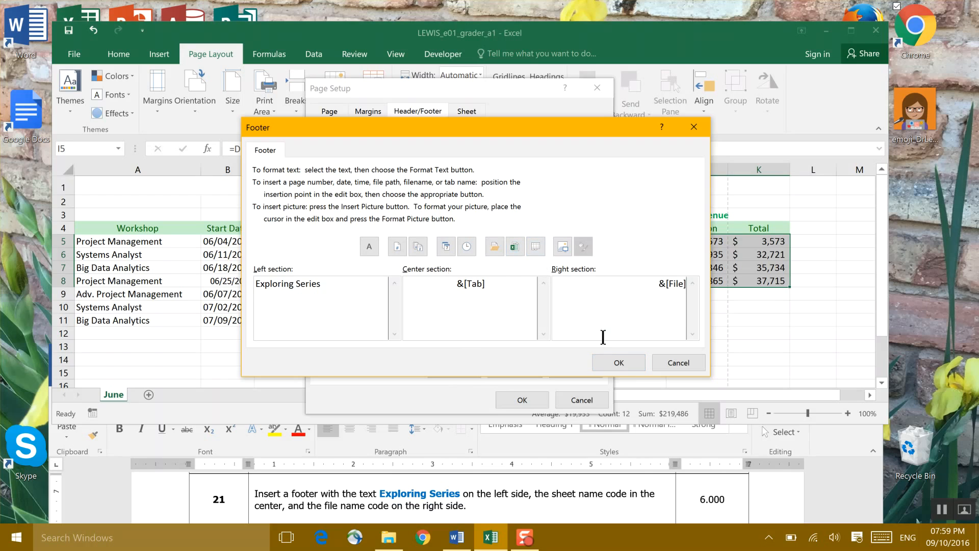
left_click(614, 362)
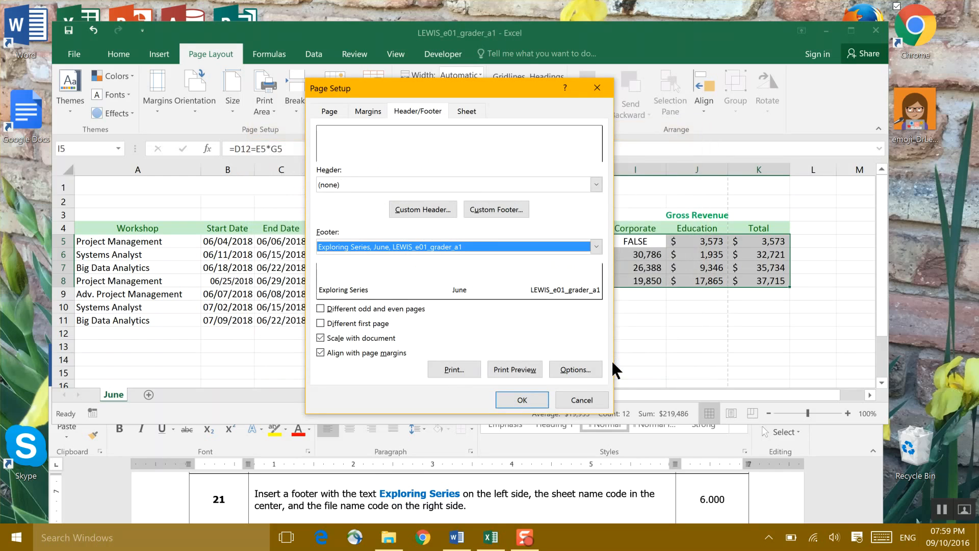
left_click(520, 402)
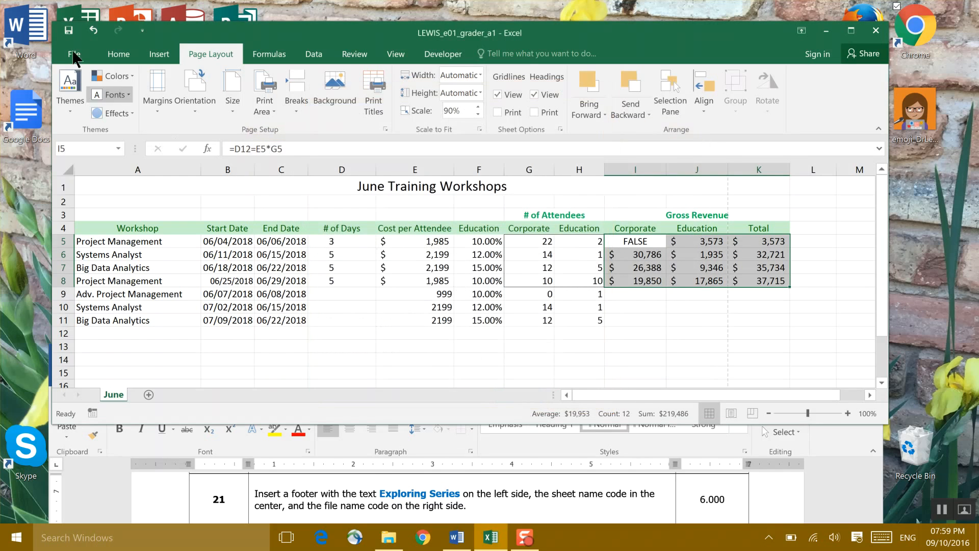
Bring up step 22 in the Word instructions and save the Excel workbook.
left_click(874, 511)
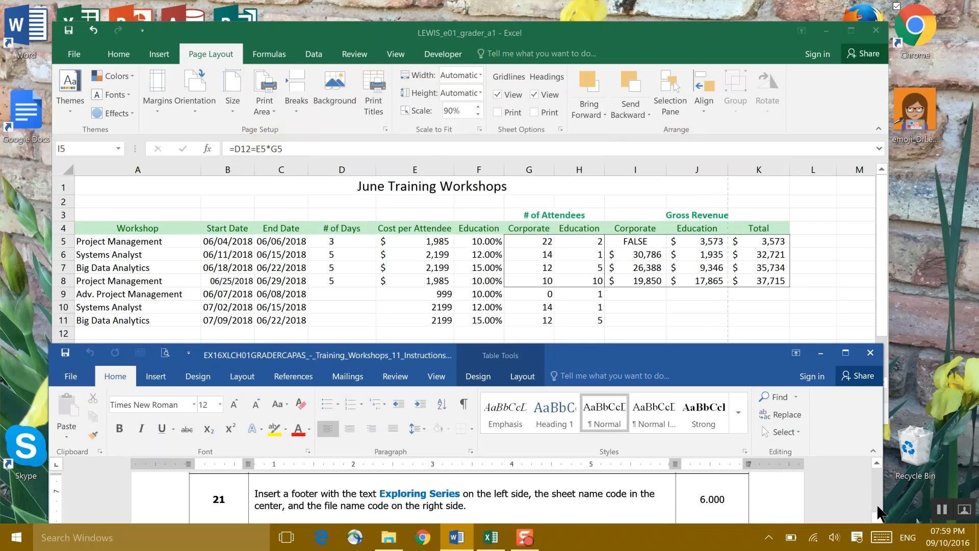
left_click(786, 507)
scroll(786, 507, "down", 2)
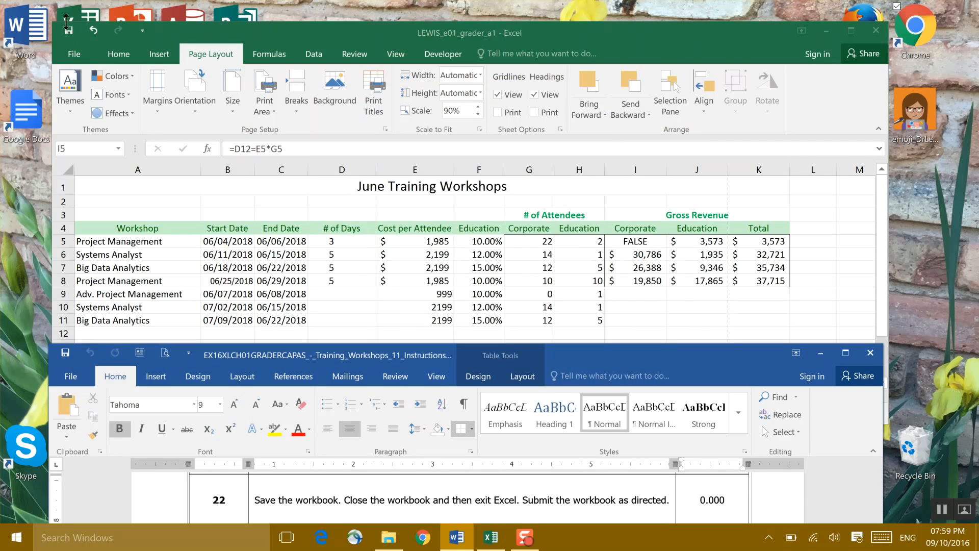
left_click_drag(67, 21, 67, 27)
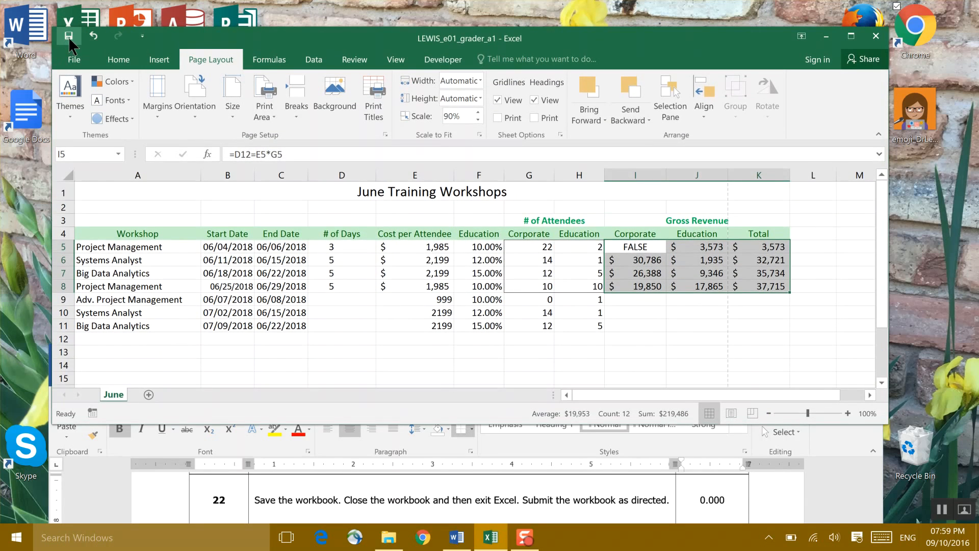
left_click(69, 36)
Close the Excel workbook, the Word instructions and the Key_Excel Chap1_Cap folder window.
left_click(877, 37)
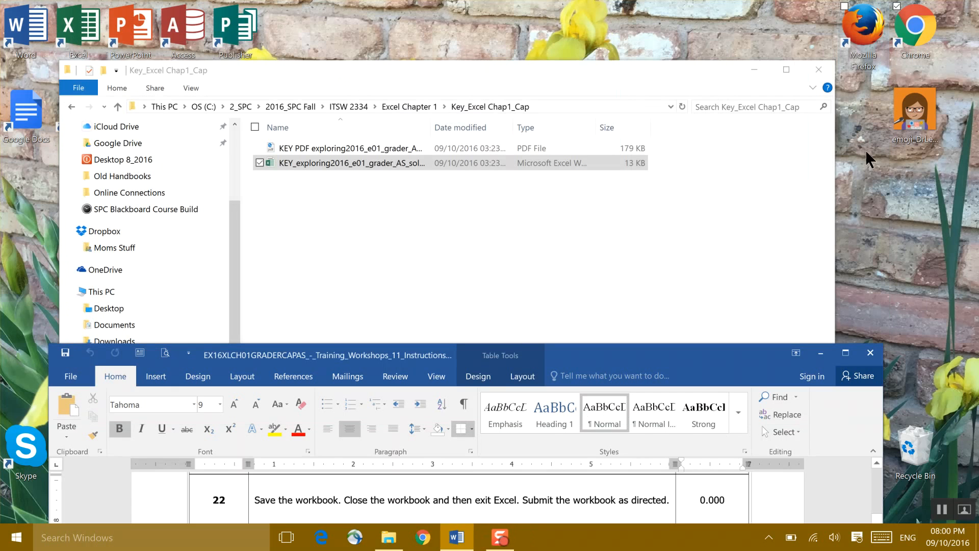
left_click(871, 353)
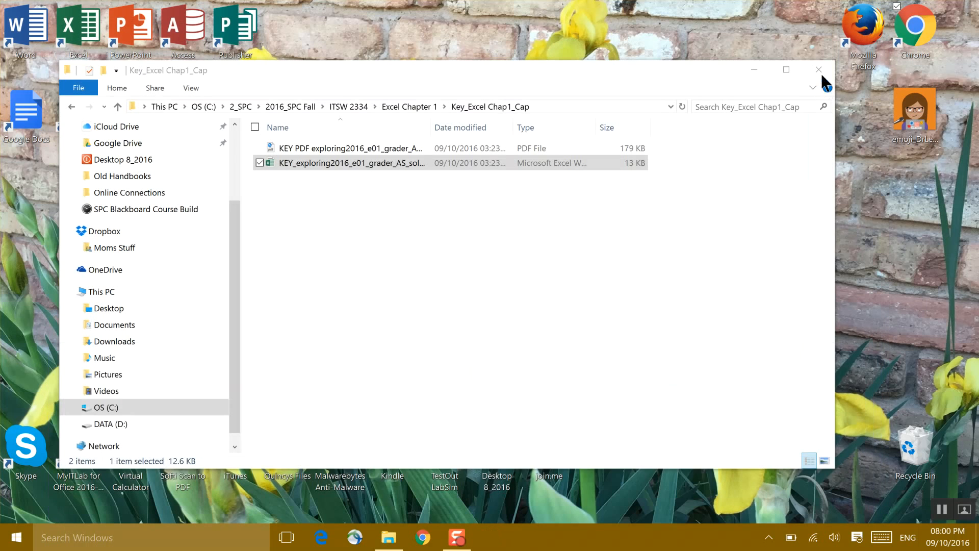
left_click(822, 71)
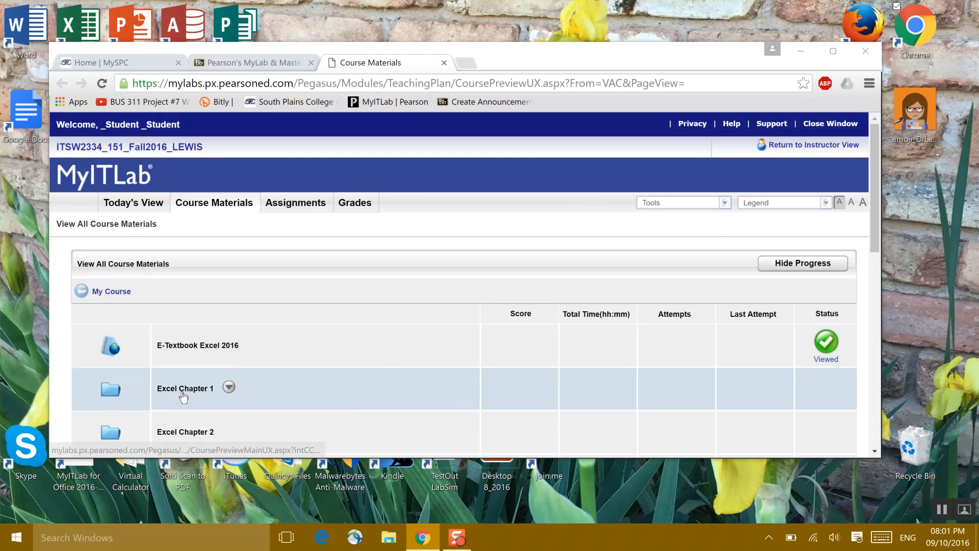
In MyITLab in Chrome, open Excel Chapter 1 Grader Project [Assessment 1] from the Excel Chapter 1 assignments.
left_click(183, 393)
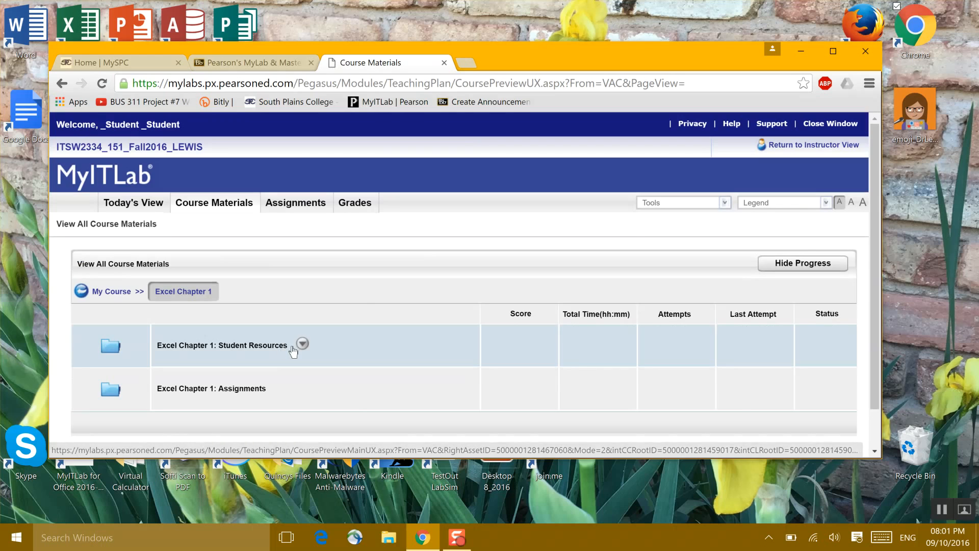
left_click(225, 387)
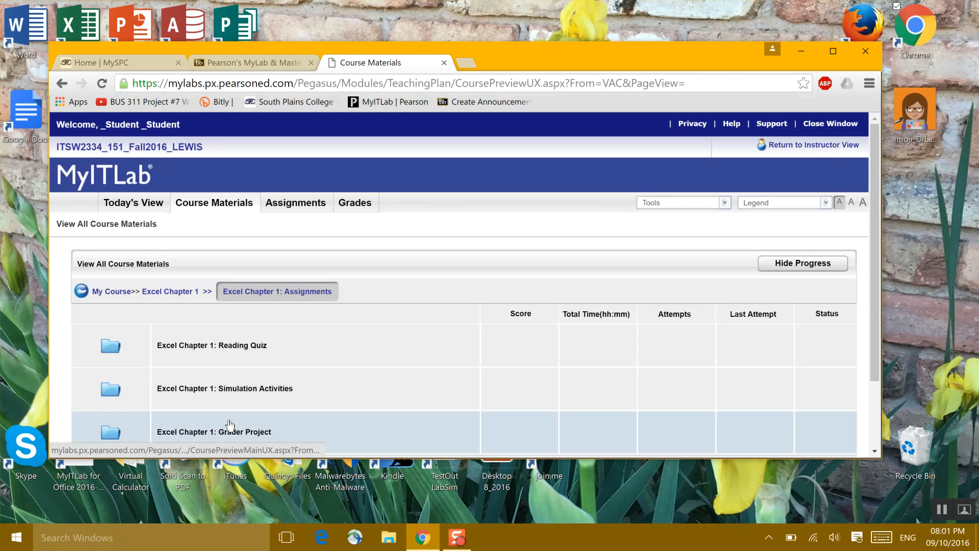
left_click(229, 436)
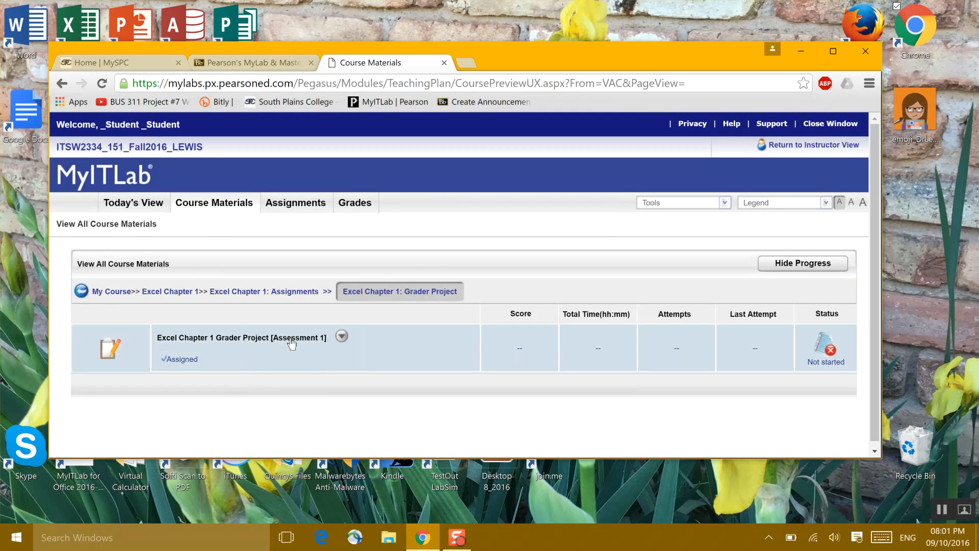
left_click(282, 336)
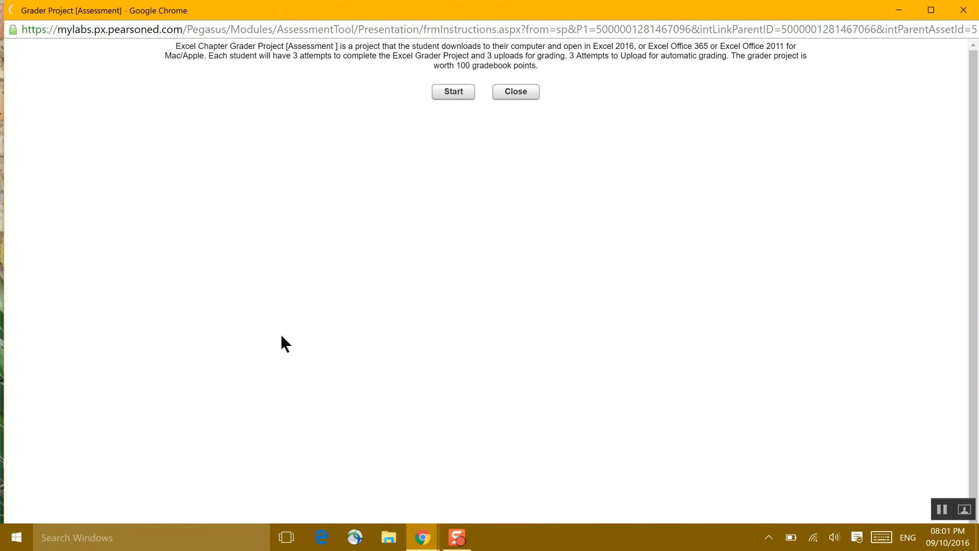
Start the assignment and choose the surname-prefixed e01_grader_a1 workbook from C:\2_SPC\2016_SPC Fall\ITSW 2334\Excel Chapter 1 as the completed file.
left_click(462, 90)
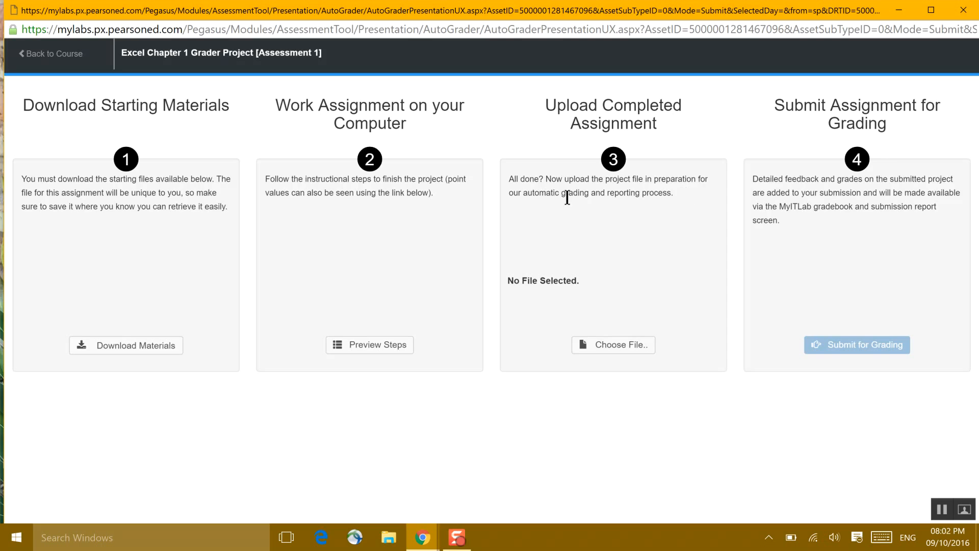
left_click(616, 347)
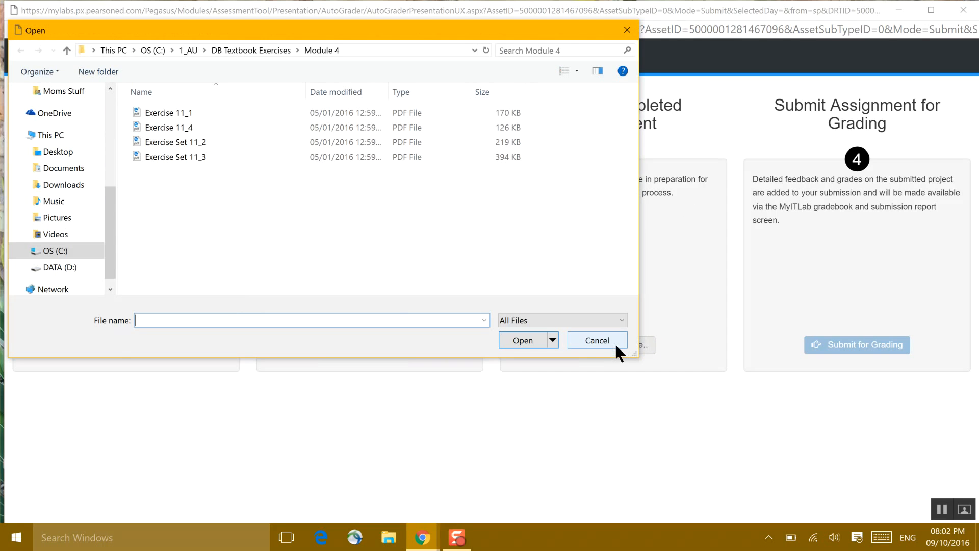
left_click_drag(343, 36, 435, 70)
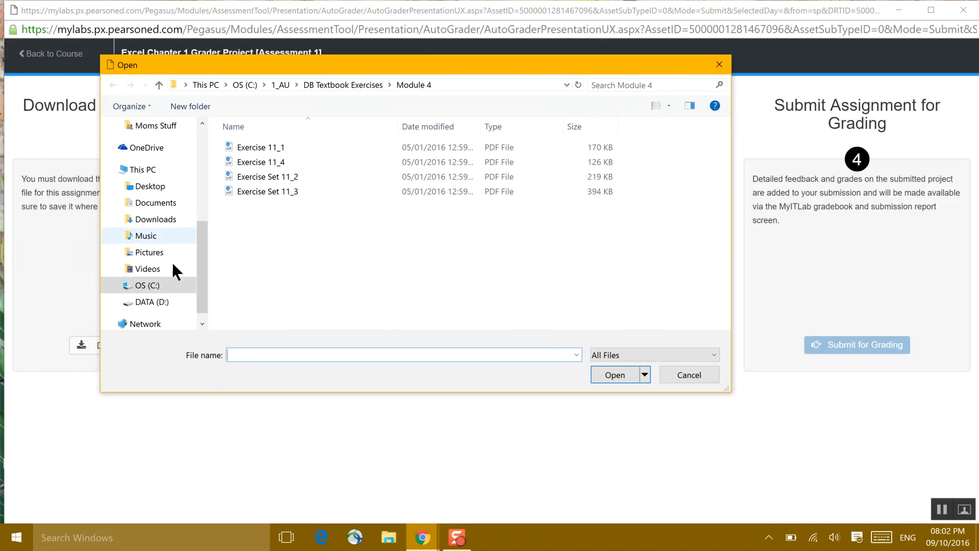
left_click(246, 84)
double_click(247, 159)
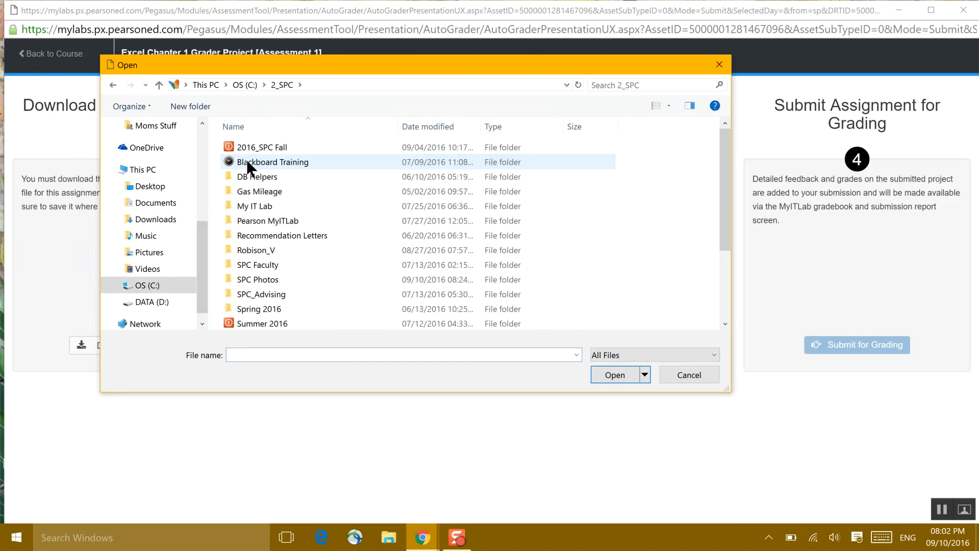
left_click(260, 146)
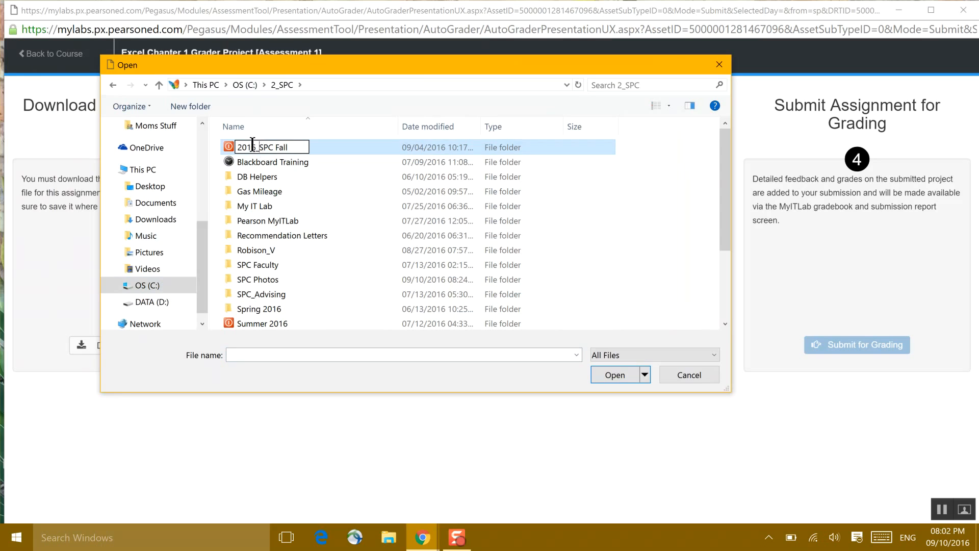
double_click(229, 148)
double_click(235, 162)
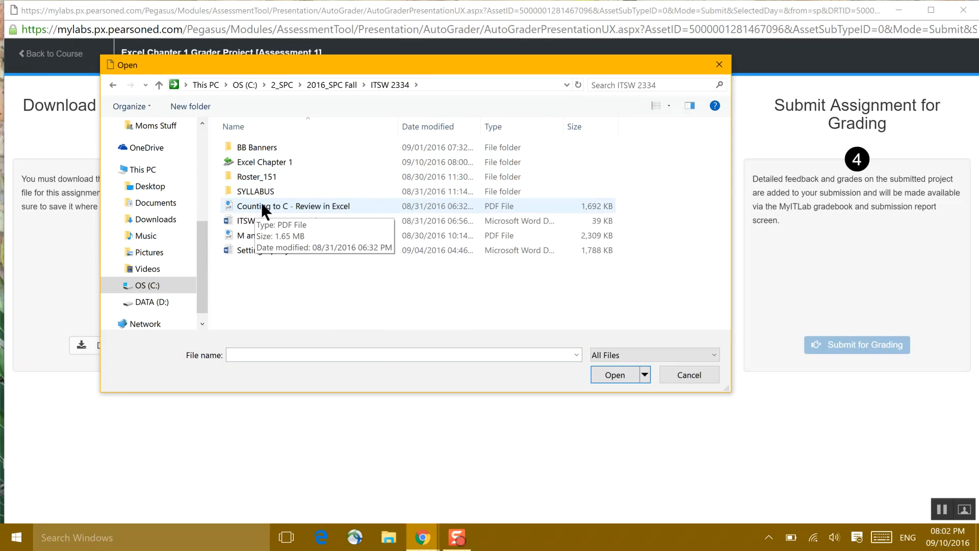
double_click(262, 161)
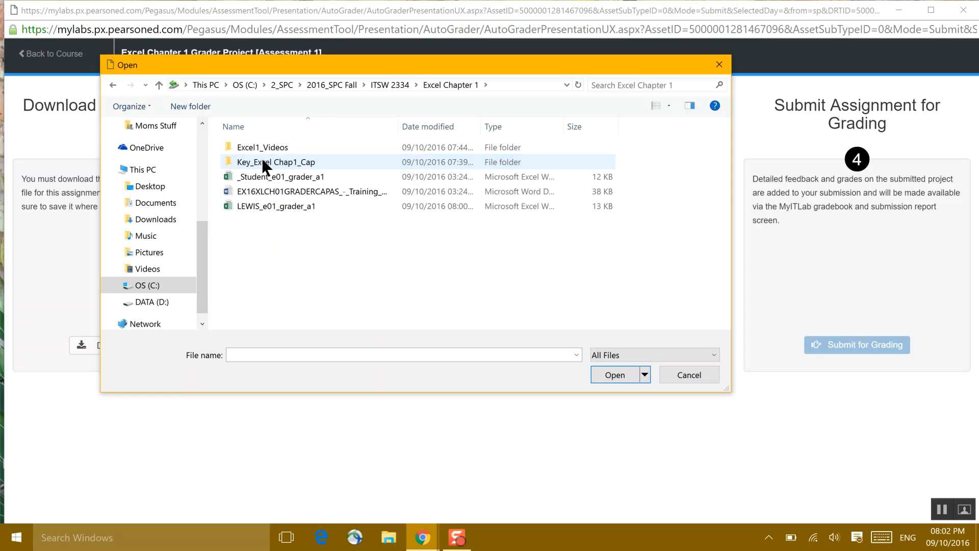
double_click(268, 206)
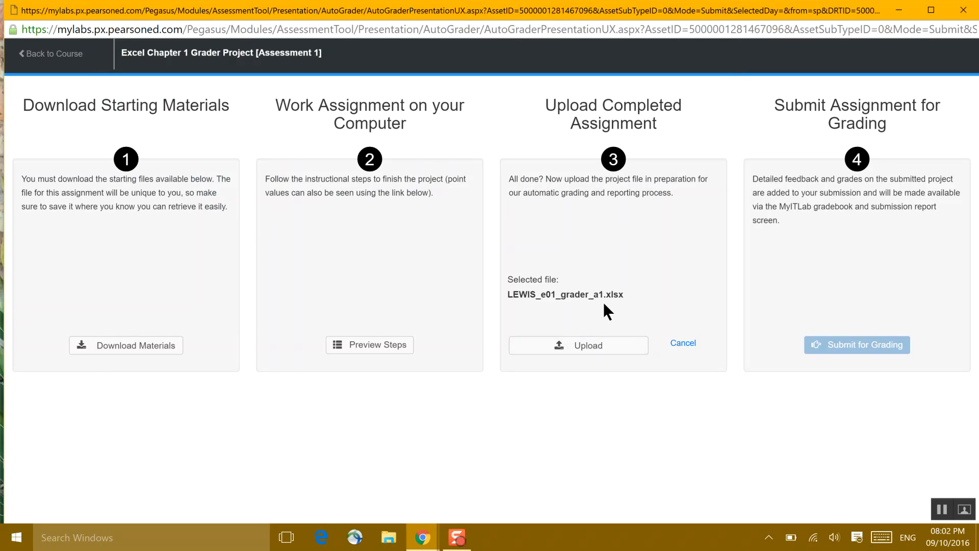
Upload the selected workbook and submit it for grading, closing the assignment and its completion page.
left_click(589, 351)
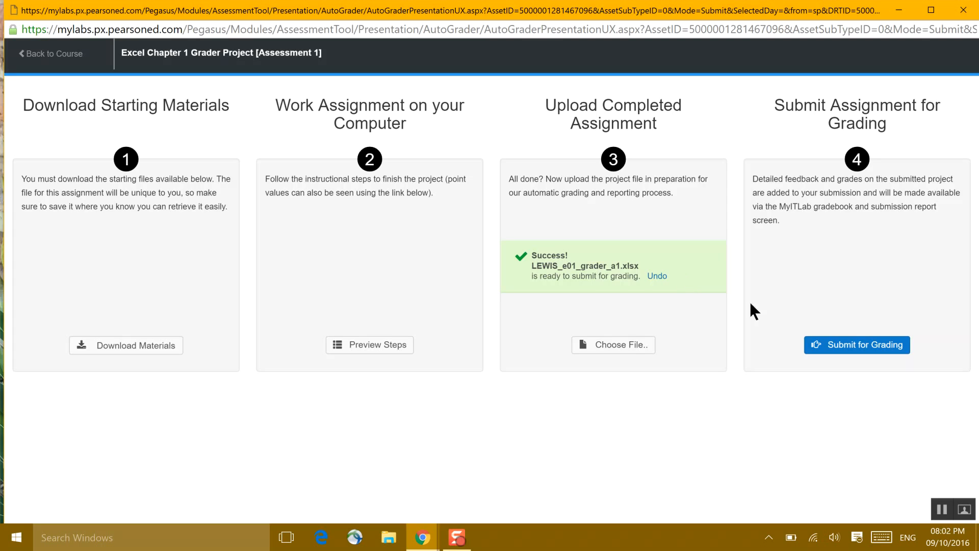
left_click(841, 342)
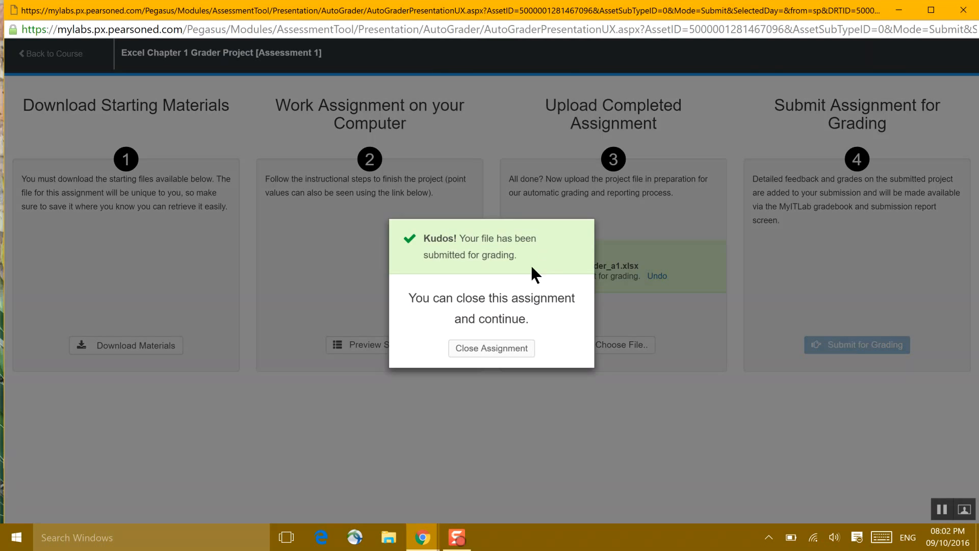
left_click(507, 350)
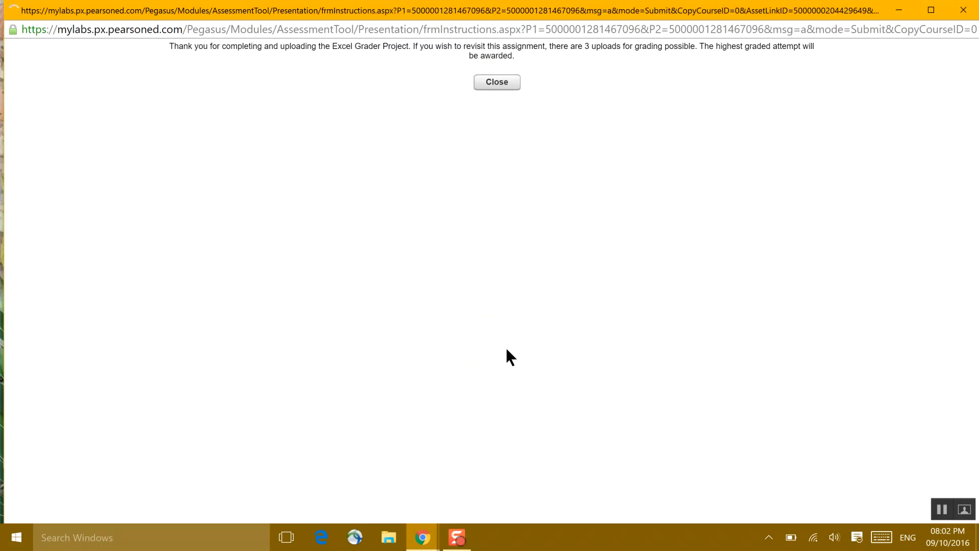
left_click(485, 89)
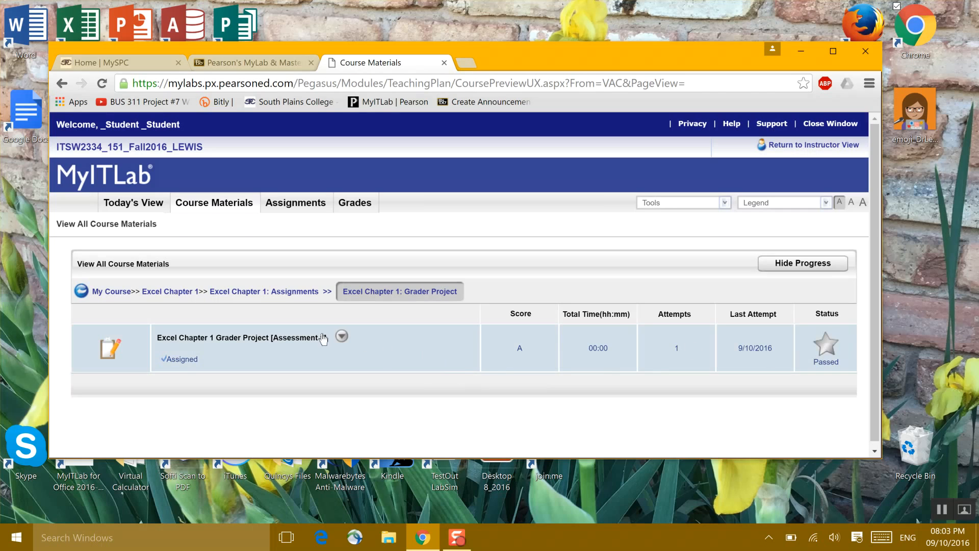
View the Excel Chapter 1 Grader Project submission and examine its score card for points earned on each step through step 22.
left_click(341, 337)
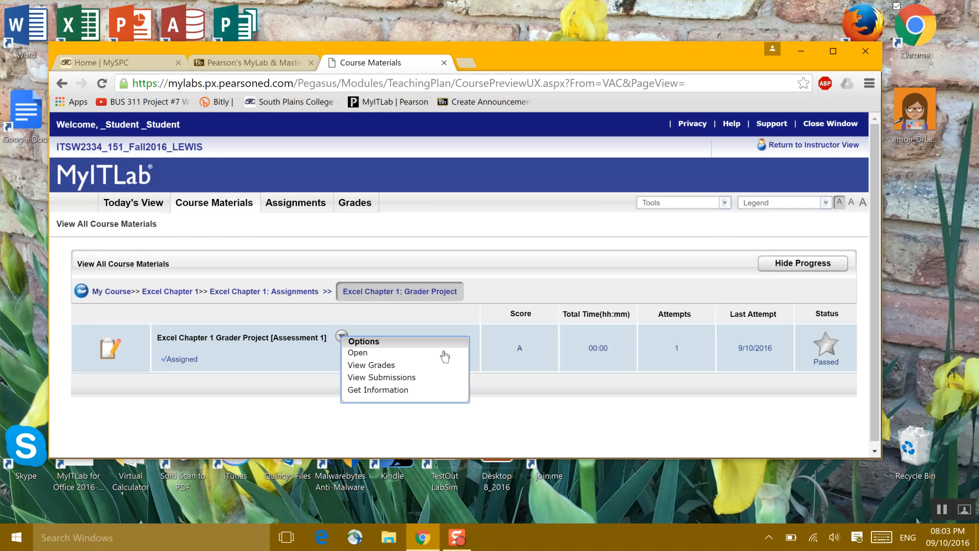
left_click(373, 377)
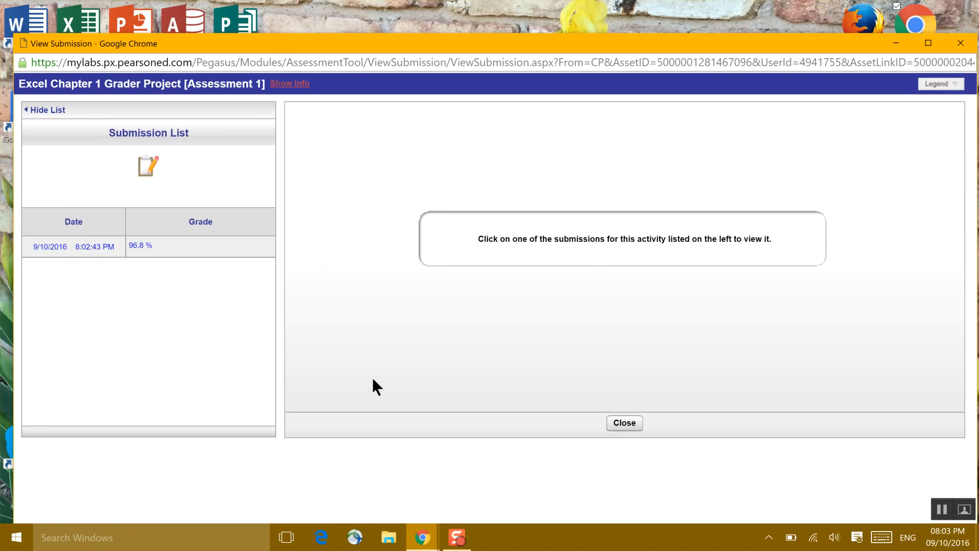
left_click(147, 251)
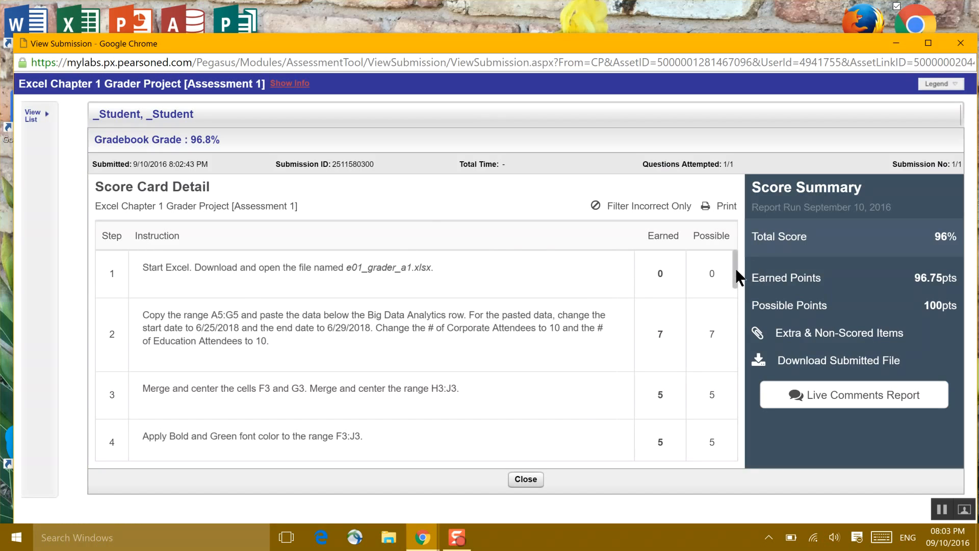
left_click_drag(732, 271, 728, 363)
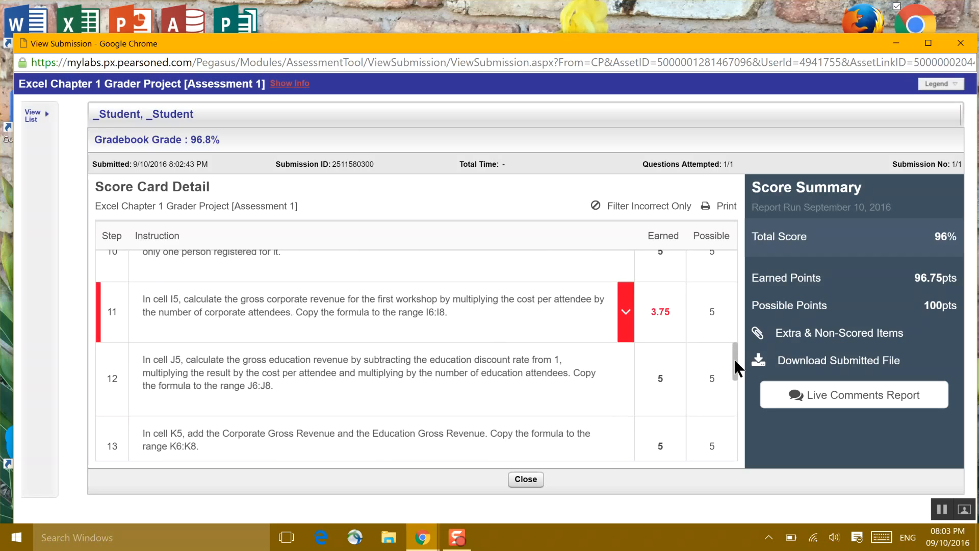
left_click_drag(735, 361, 732, 397)
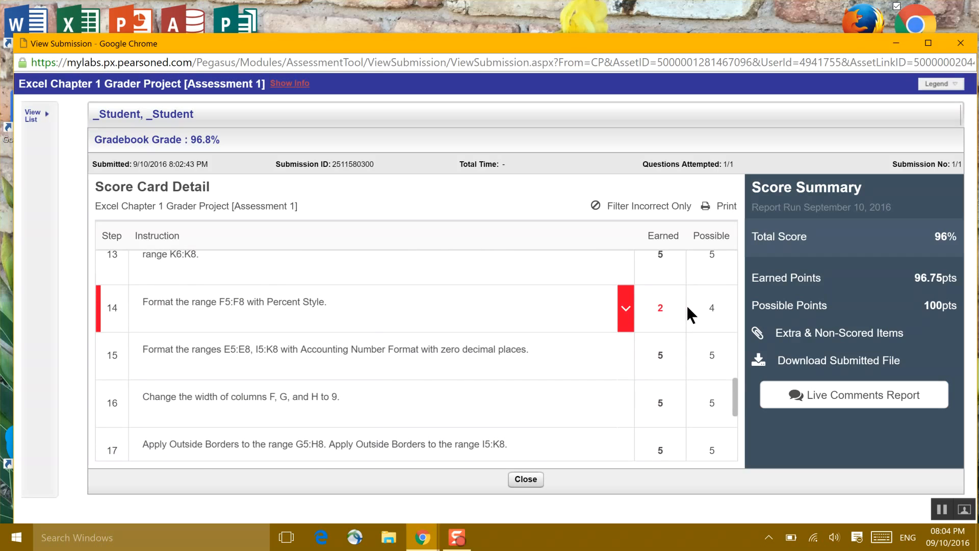
left_click_drag(734, 390, 734, 437)
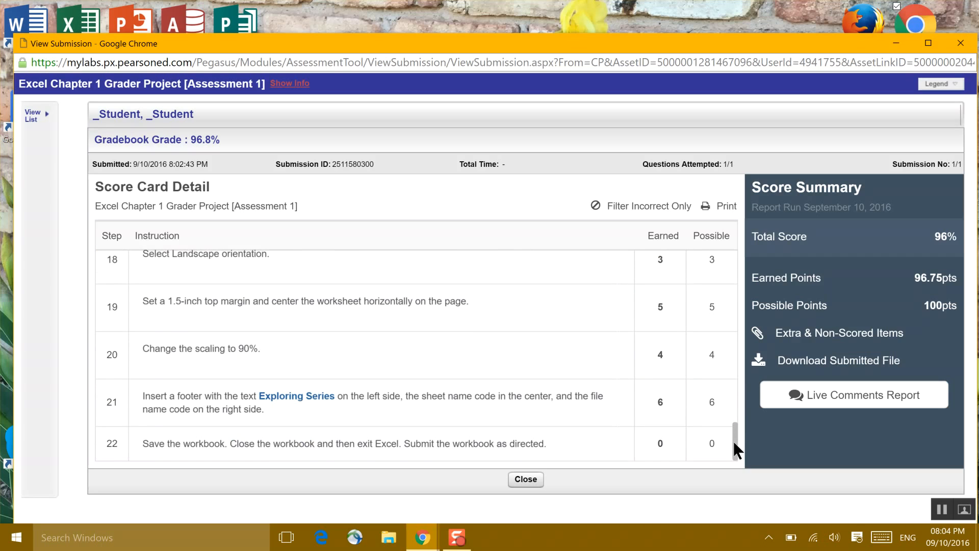